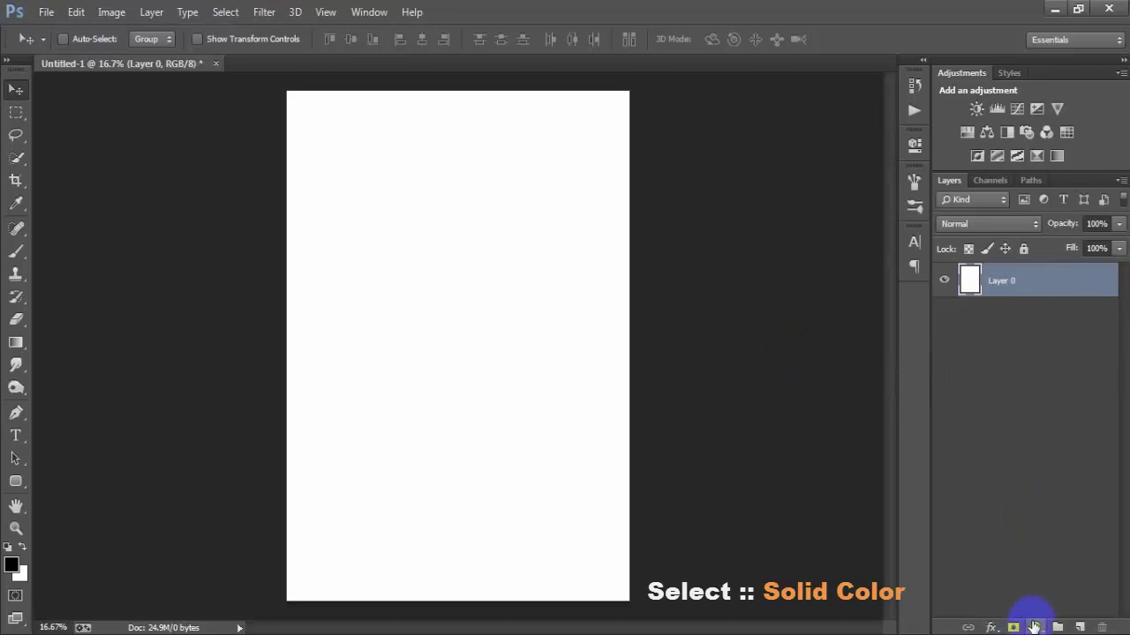
# - Add a Solid Color fill layer above Layer 0 with the color 1C323D
pyautogui.click(1036, 627)
pyautogui.click(1021, 252)
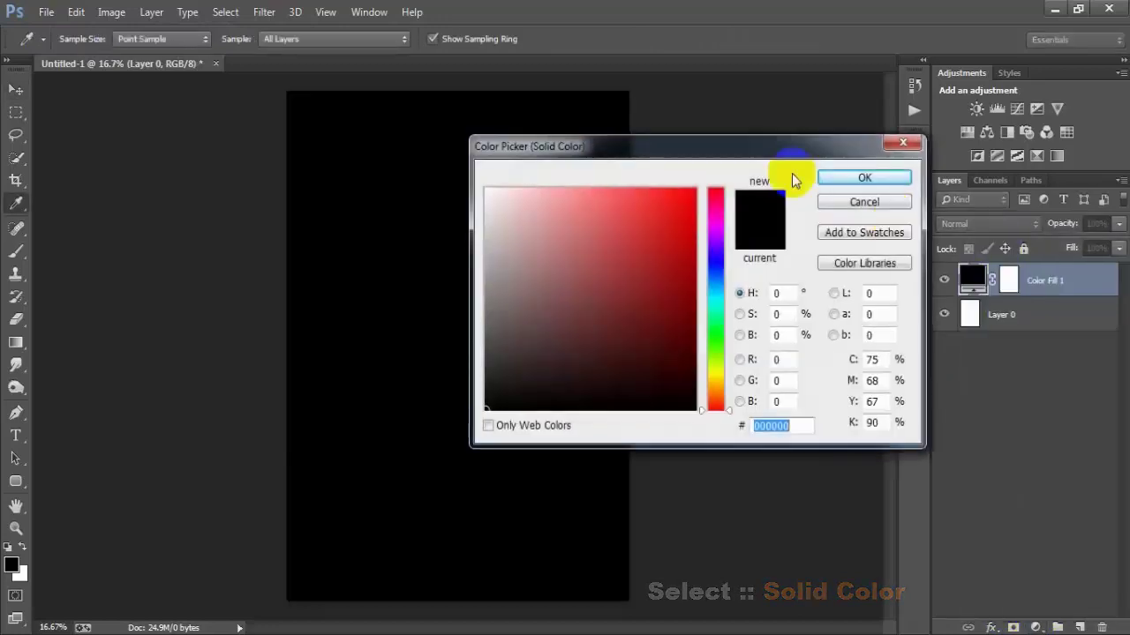
pyautogui.moveTo(727, 427); pyautogui.dragTo(676, 469)
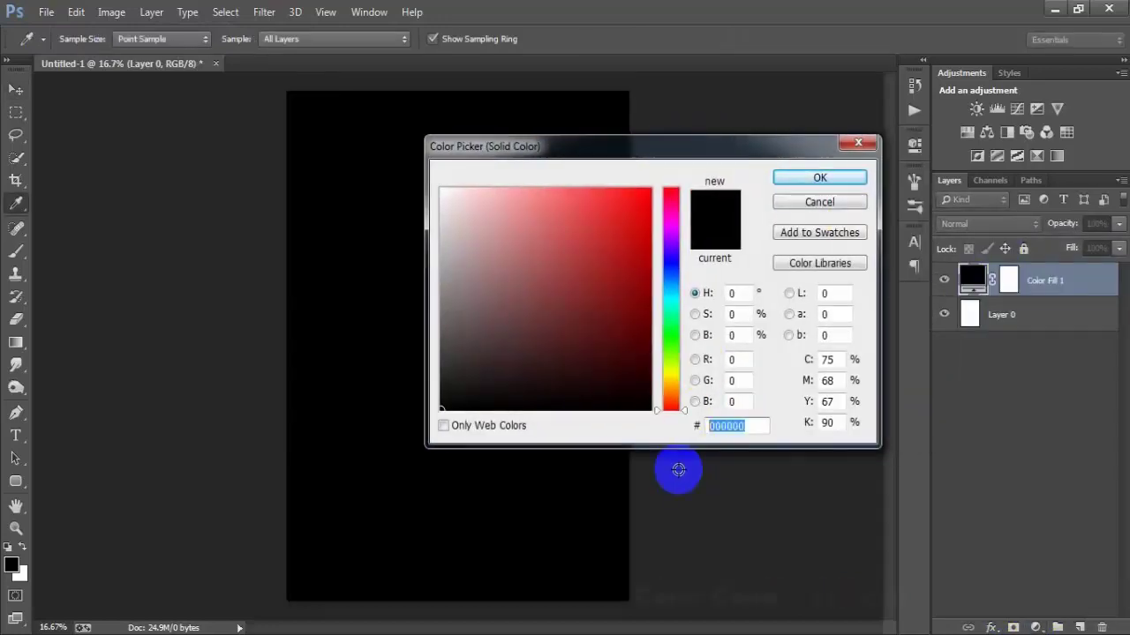
pyautogui.write('1C')
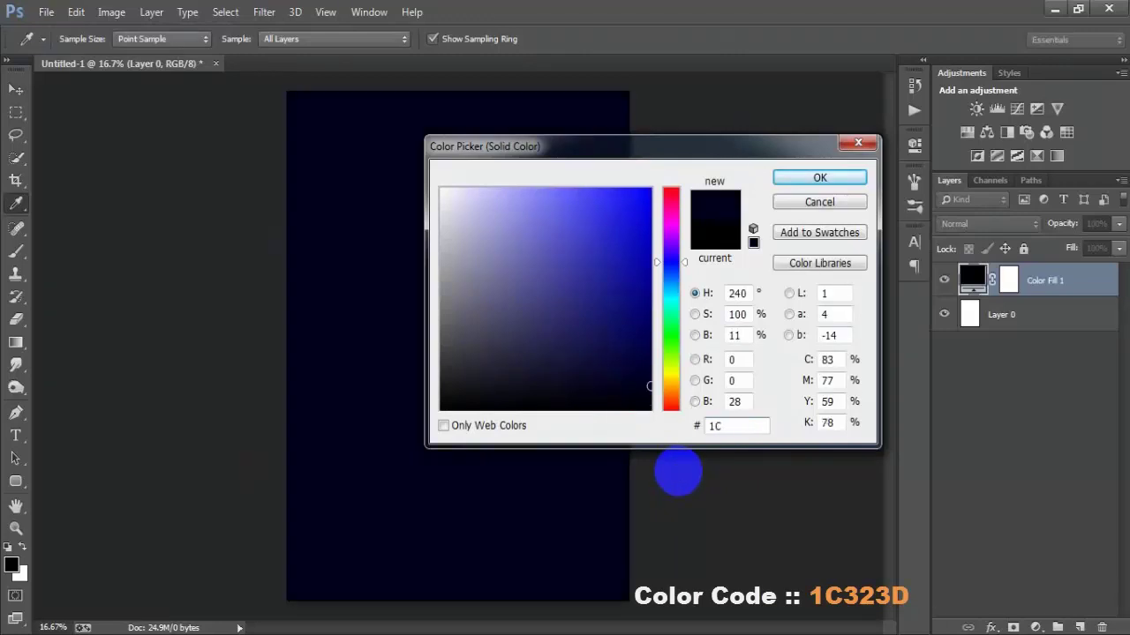
pyautogui.write('323D')
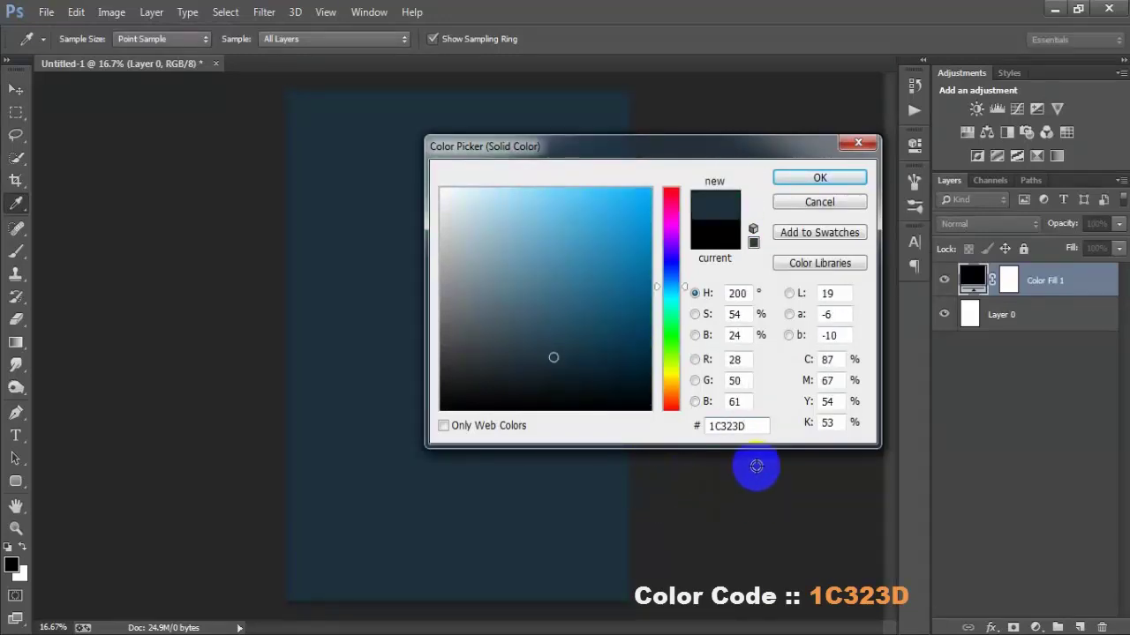
pyautogui.moveTo(764, 425); pyautogui.dragTo(678, 441)
pyautogui.click(799, 179)
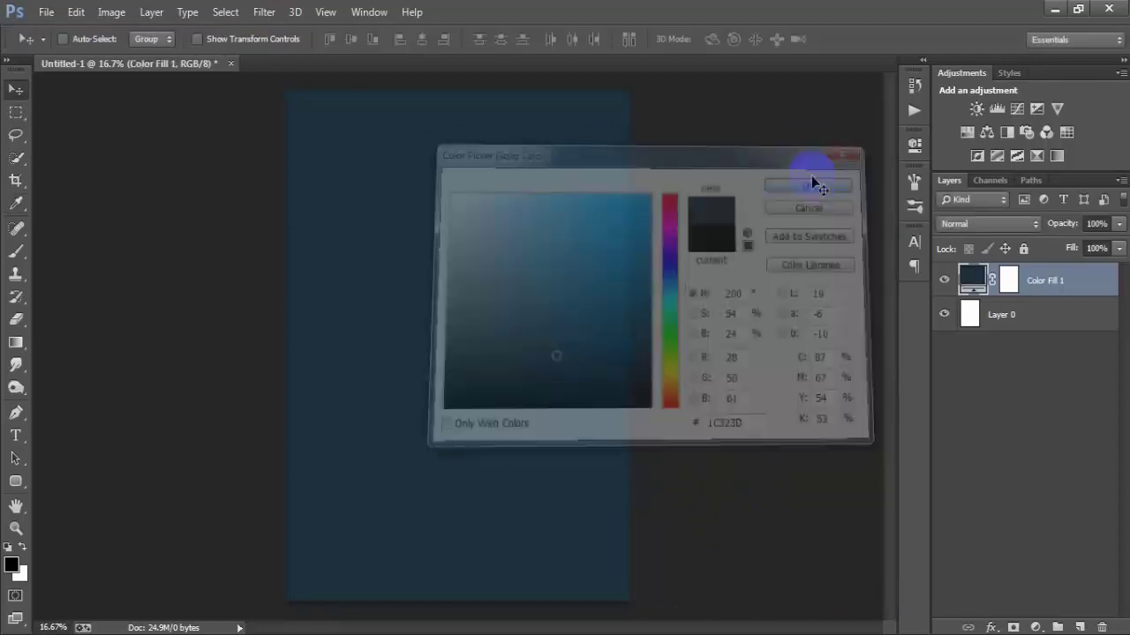
# - Place the salad bowl table photo 00000001 (2) as a linked image in the document
pyautogui.click(44, 12)
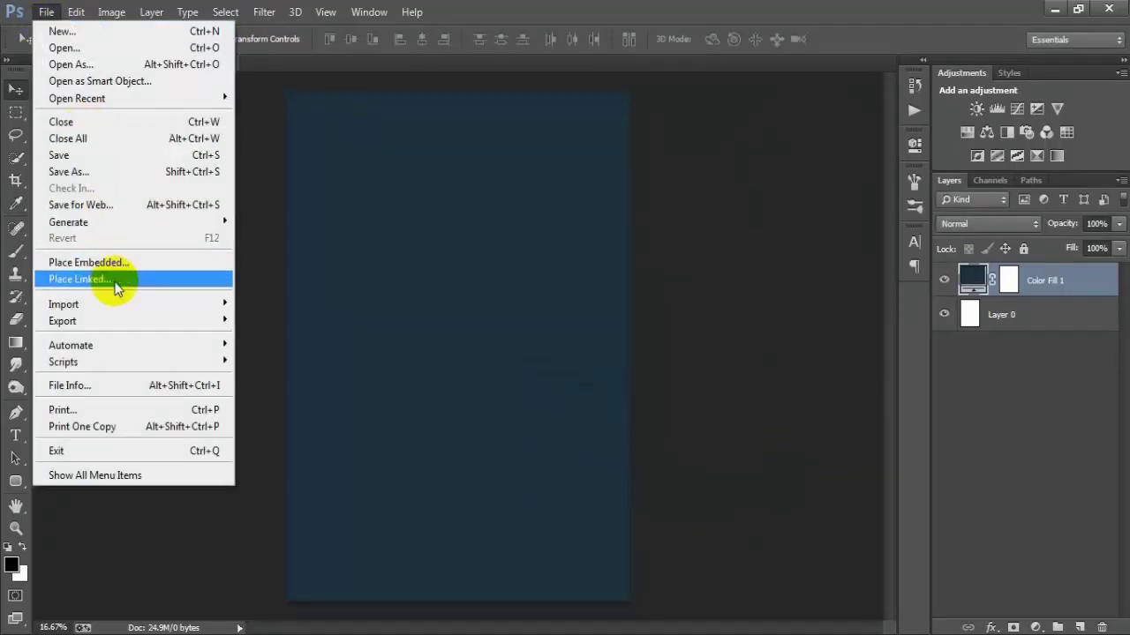
pyautogui.click(114, 212)
pyautogui.click(543, 120)
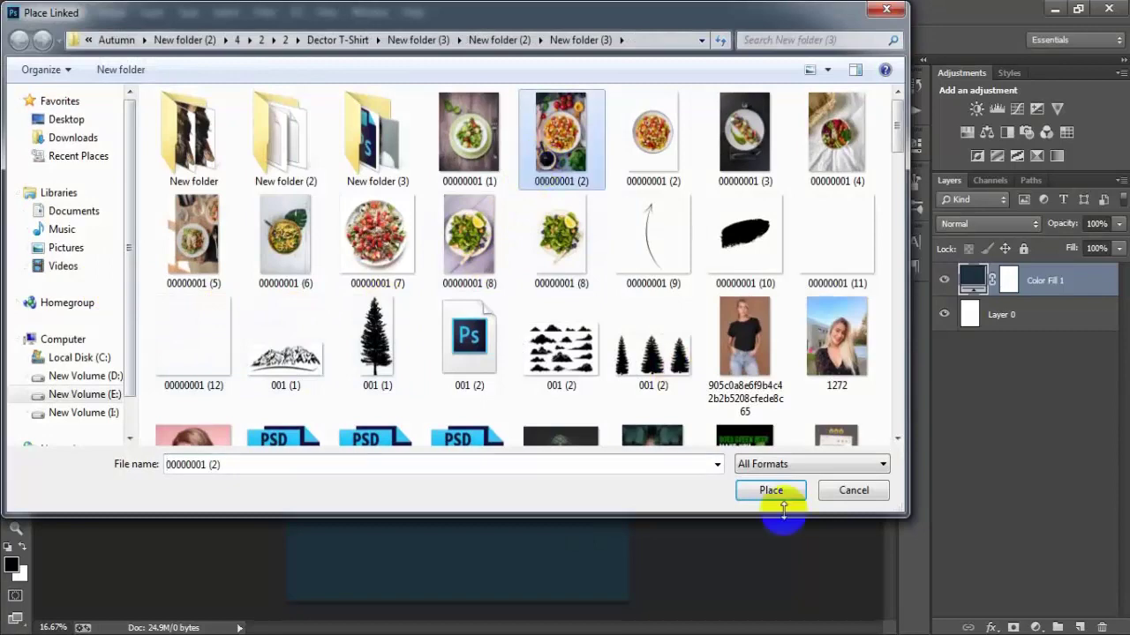
pyautogui.click(790, 492)
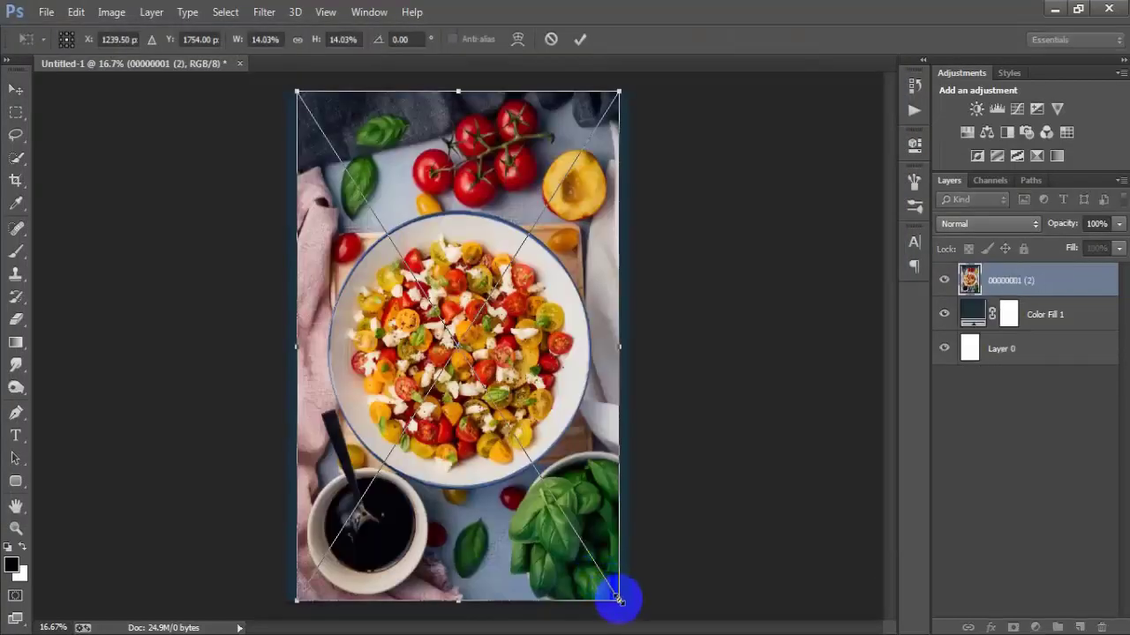
# - Scale the placed photo to 15.56% and shift it vertically to Y 1718 px so it covers the canvas
pyautogui.moveTo(620, 603); pyautogui.dragTo(637, 618)
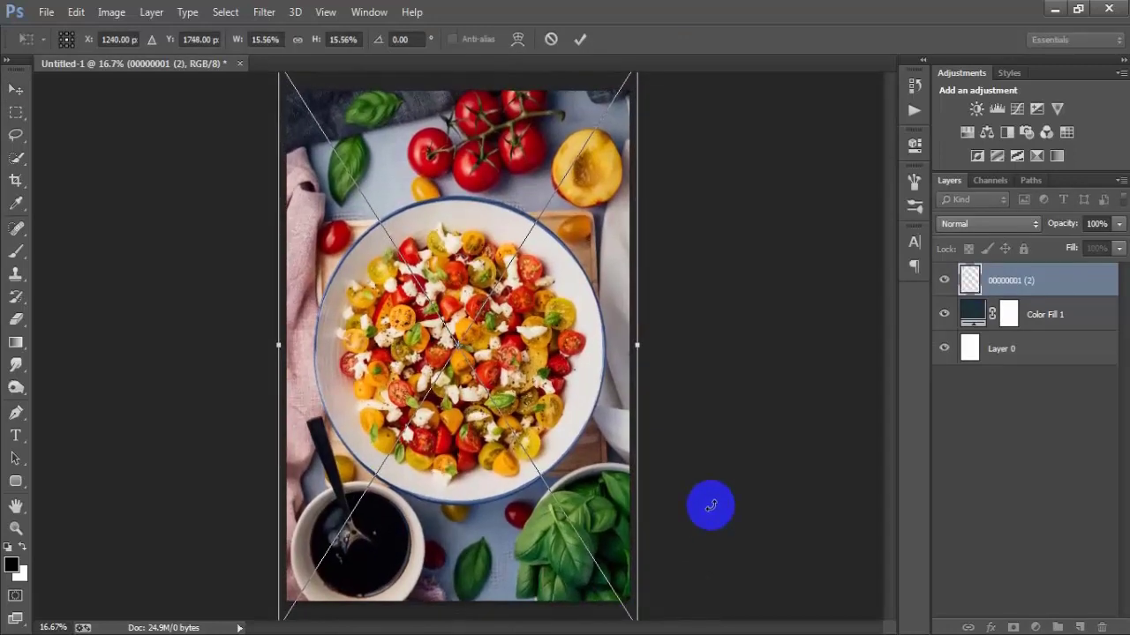
pyautogui.press('Up')
pyautogui.press('Up')
pyautogui.hotkey('shift', 'Up')
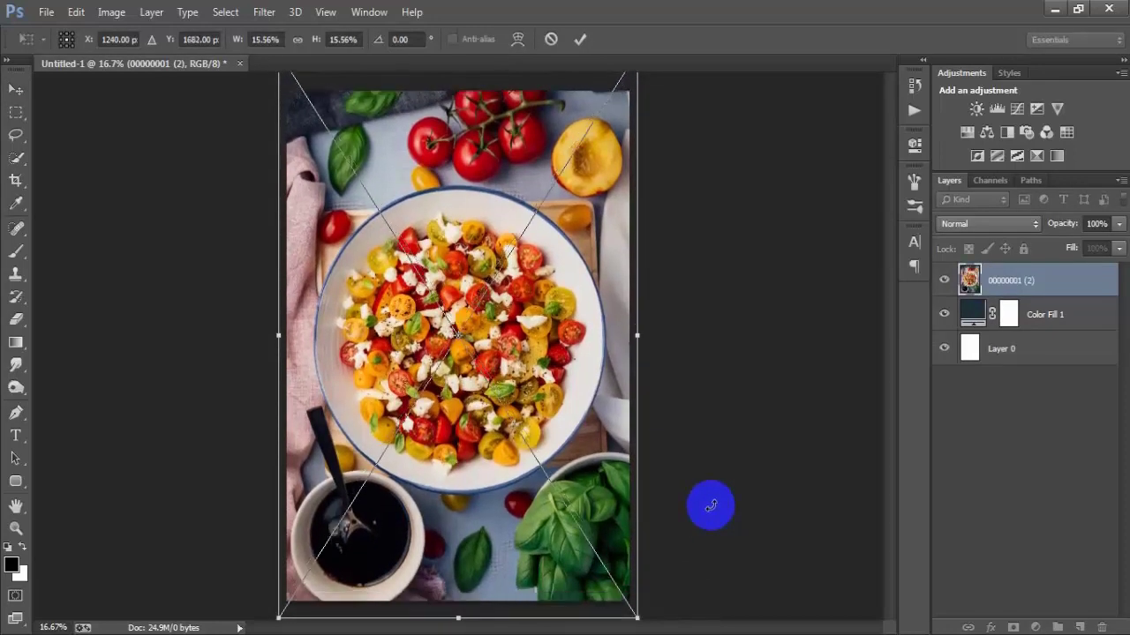
pyautogui.press('Down')
pyautogui.press('Down')
pyautogui.press('Down')
pyautogui.press('Down')
pyautogui.press('Down')
pyautogui.press('Down')
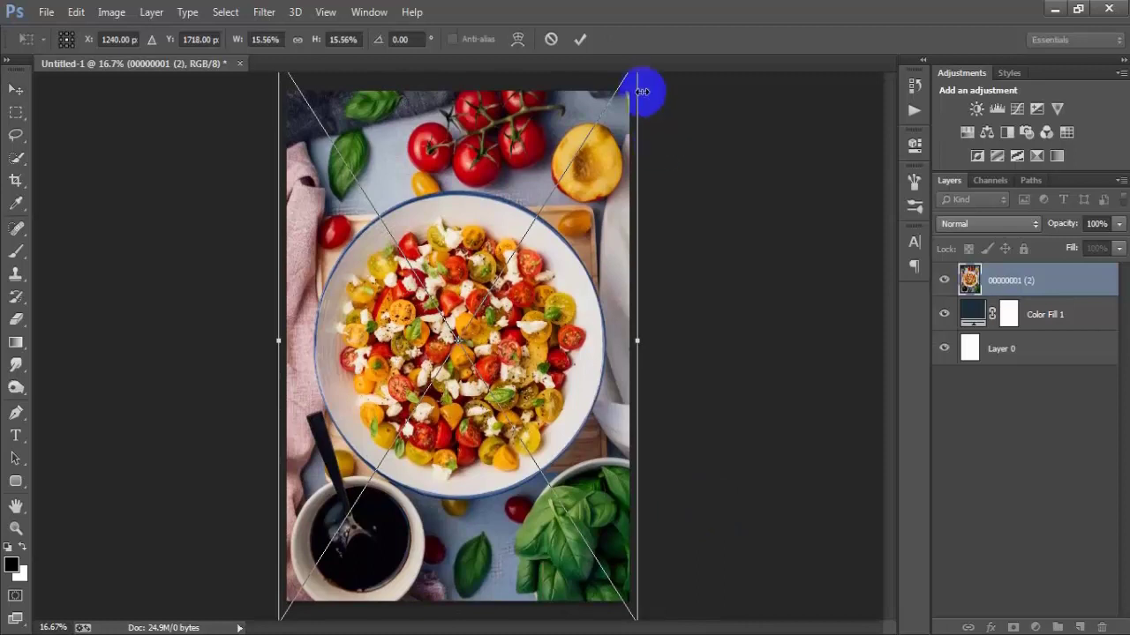
pyautogui.click(580, 39)
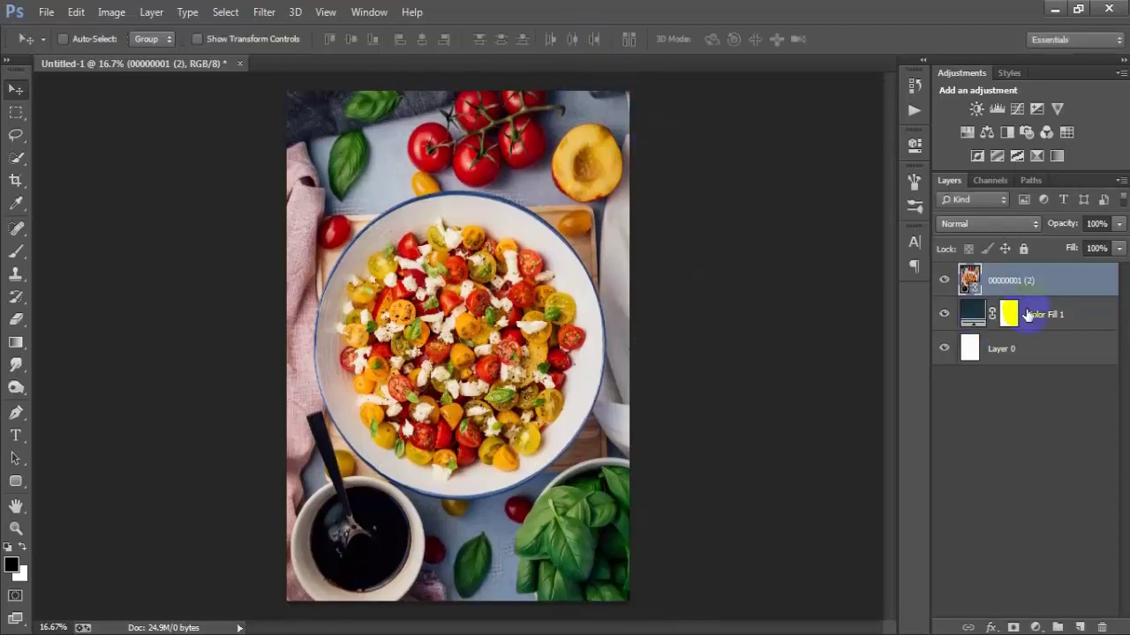
# - Rasterize the placed salad photo layer and compare the canvas with it hidden and shown
pyautogui.rightClick(1040, 282)
pyautogui.click(779, 329)
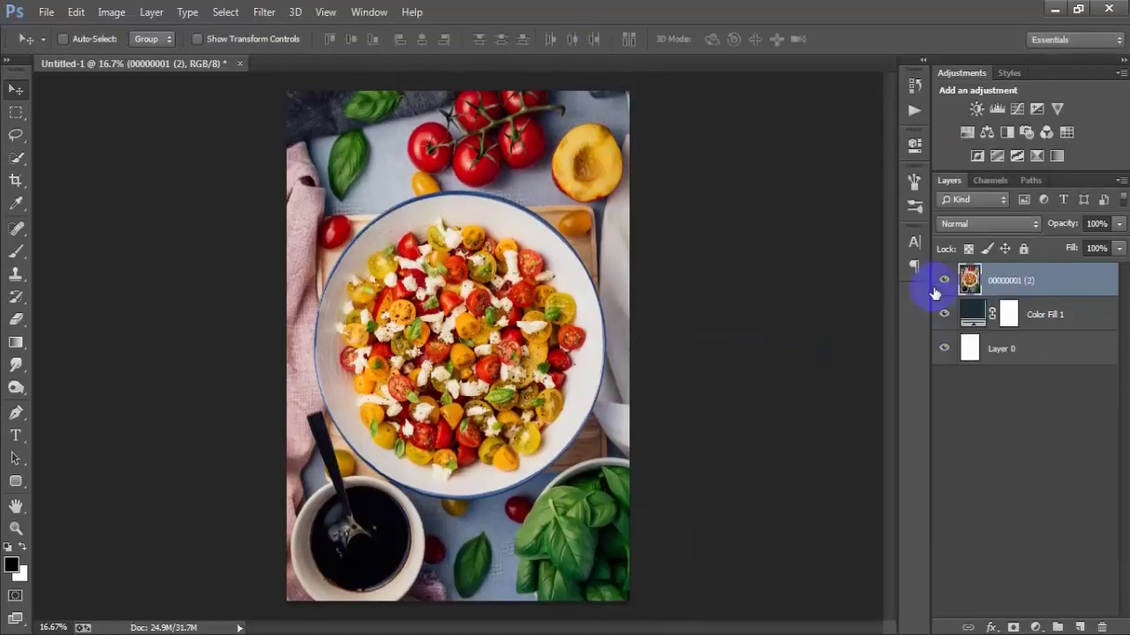
pyautogui.click(943, 283)
pyautogui.click(942, 282)
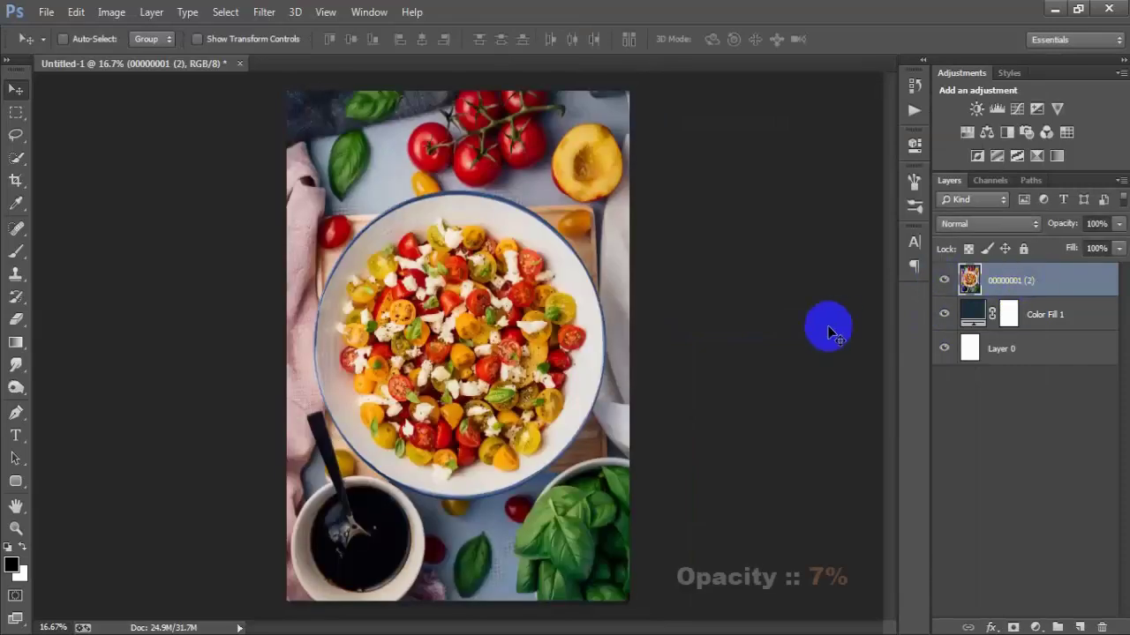
# - Set the salad photo layer's opacity to 7% and check its effect by toggling its visibility
pyautogui.click(1097, 223)
pyautogui.write('7')
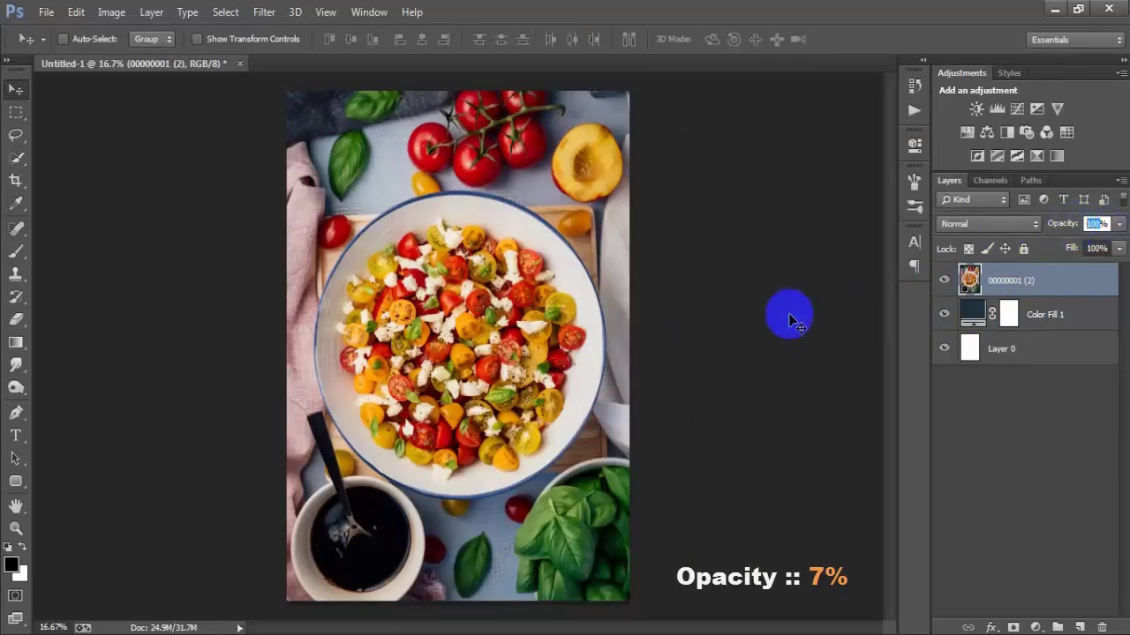
pyautogui.press('Return')
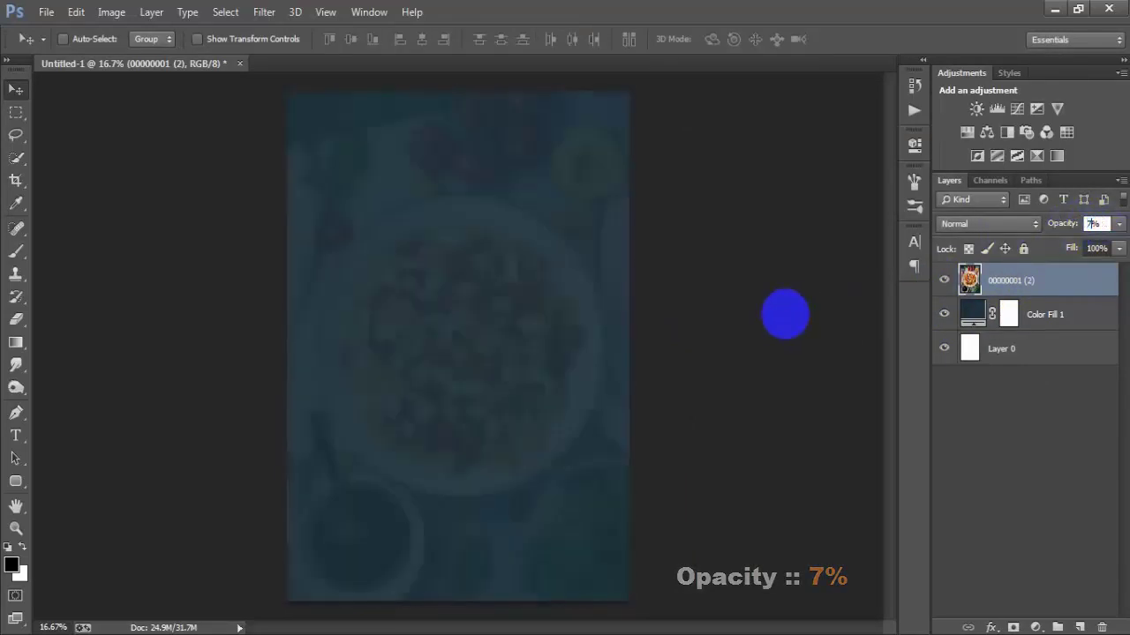
pyautogui.click(943, 282)
pyautogui.click(943, 282)
# - Try the Luminosity blend mode on the faded photo layer and set it back to Normal
pyautogui.click(966, 224)
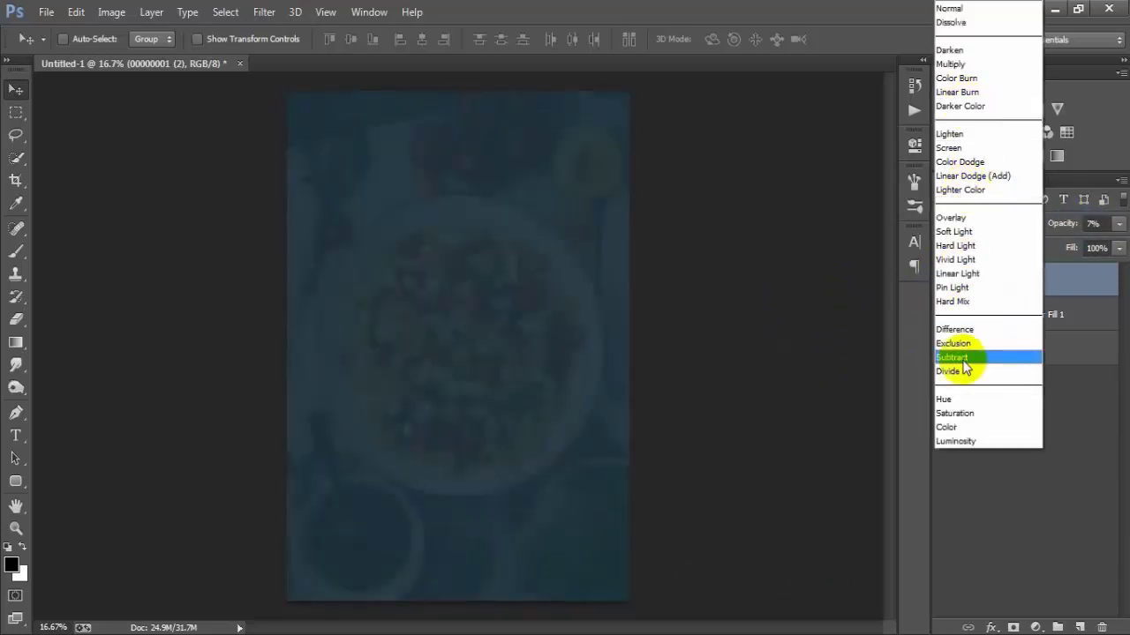
pyautogui.click(955, 441)
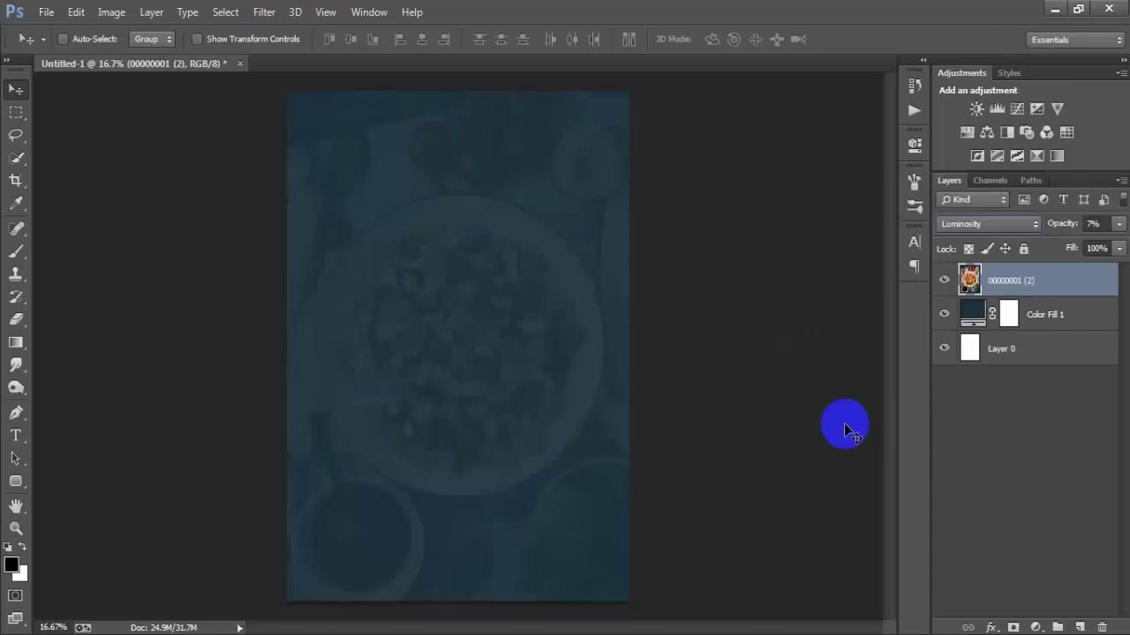
pyautogui.click(992, 226)
pyautogui.click(966, 11)
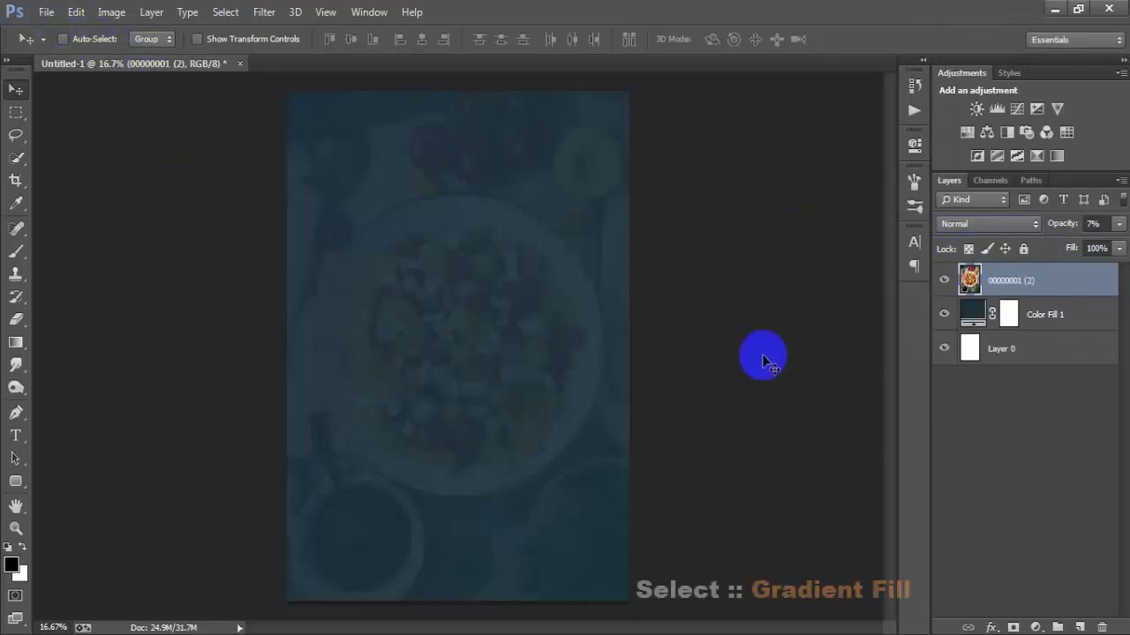
# - Add a Gradient fill layer above the photo using Color to Transparent, with Radial style and Reverse enabled
pyautogui.click(1033, 625)
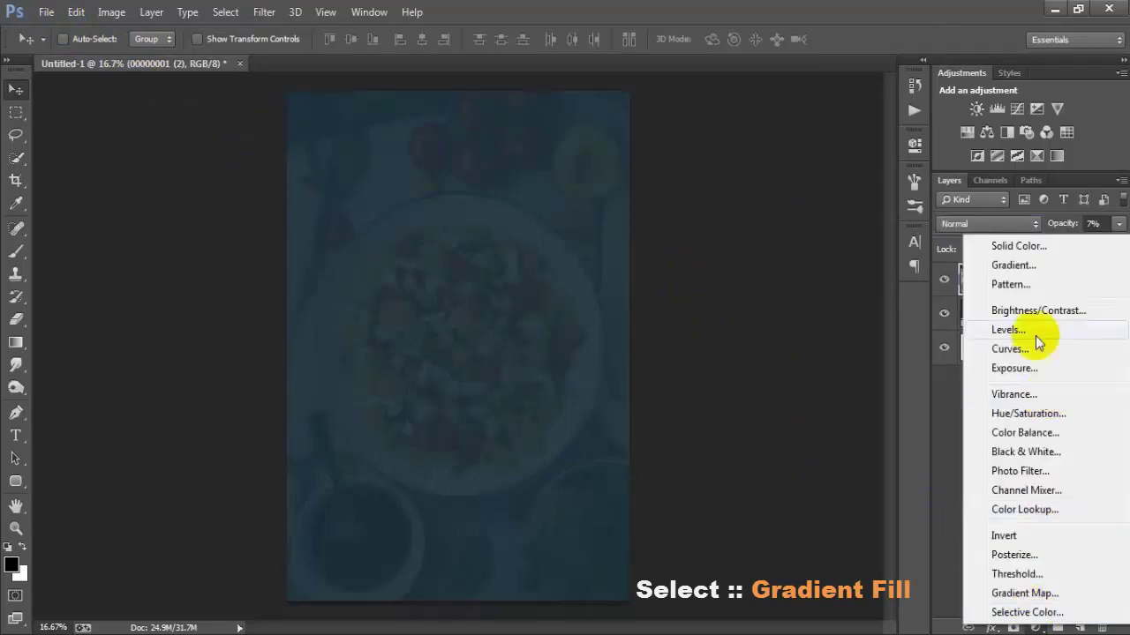
pyautogui.click(1011, 268)
pyautogui.click(633, 210)
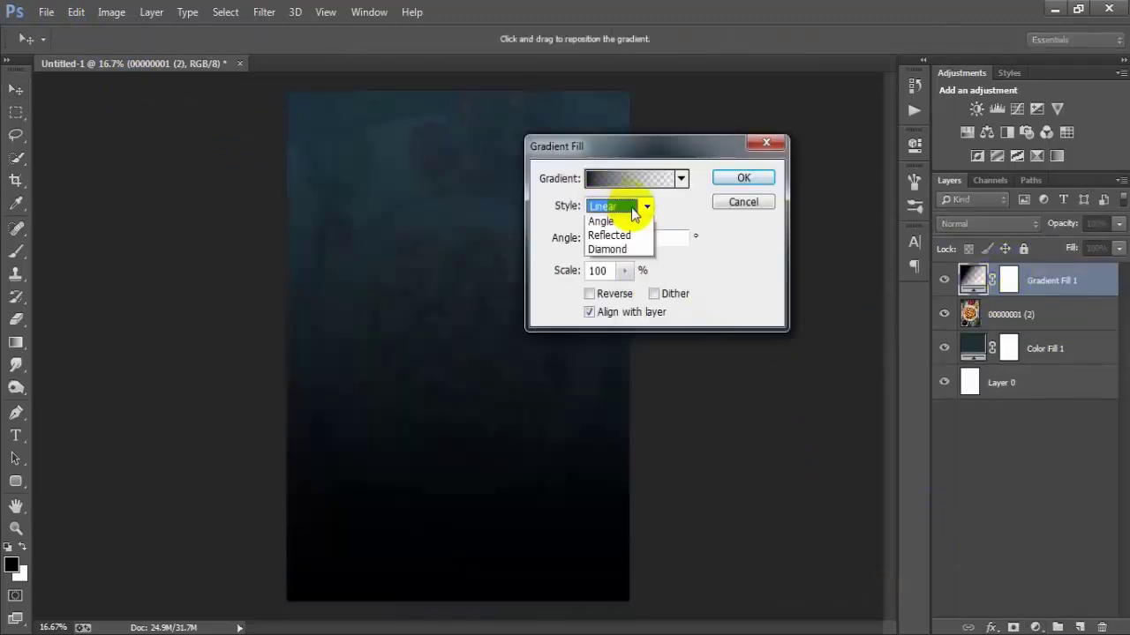
pyautogui.click(607, 238)
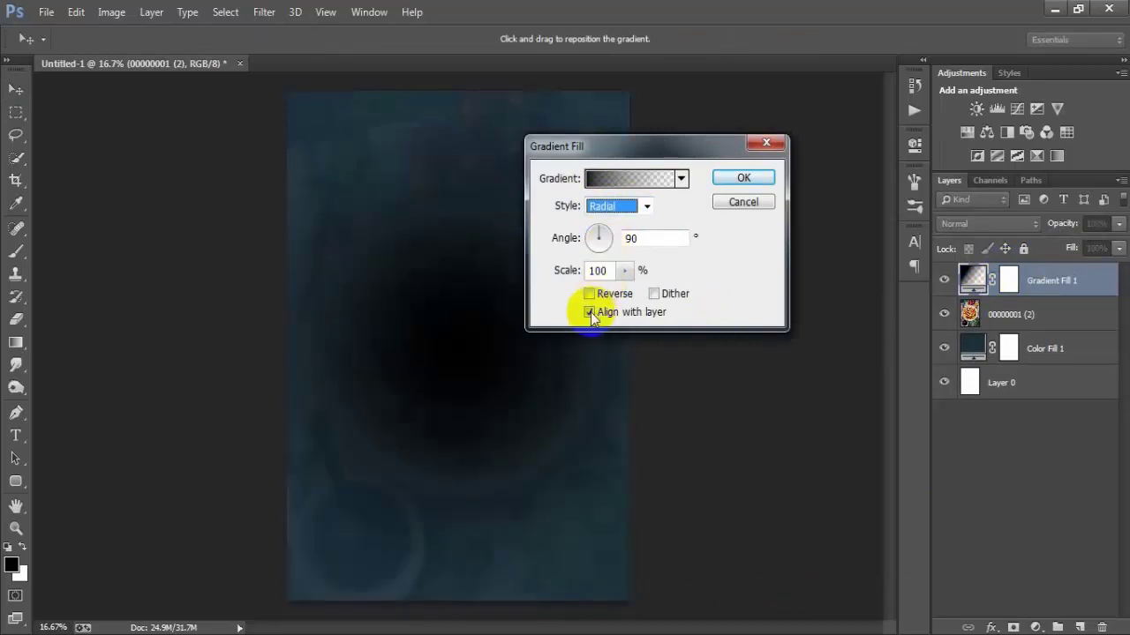
pyautogui.click(589, 294)
pyautogui.click(621, 180)
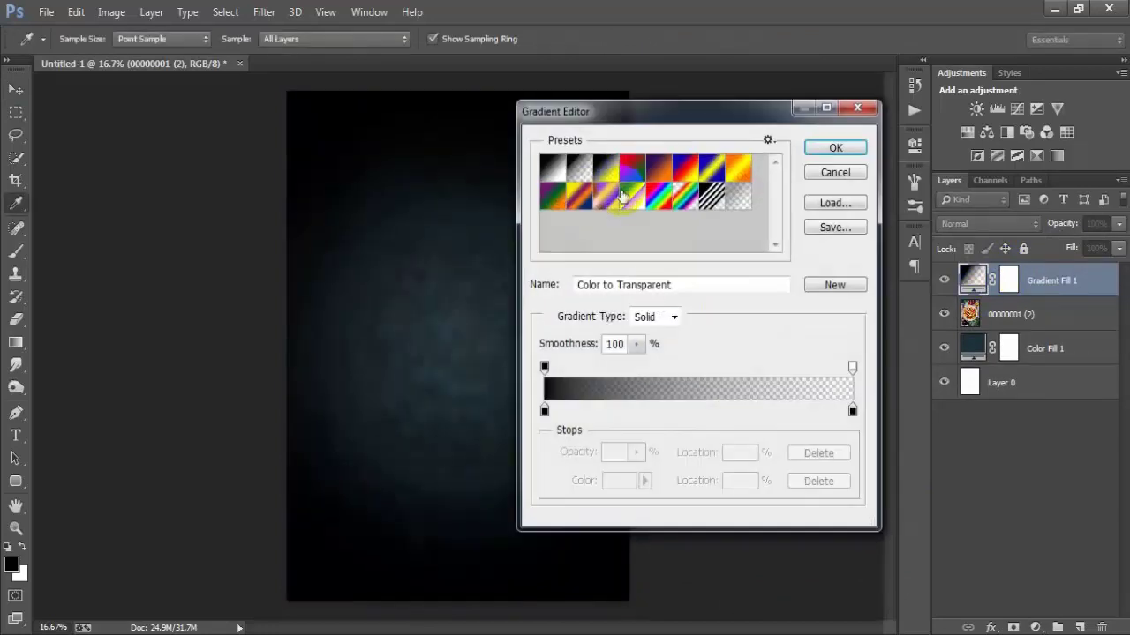
pyautogui.click(824, 152)
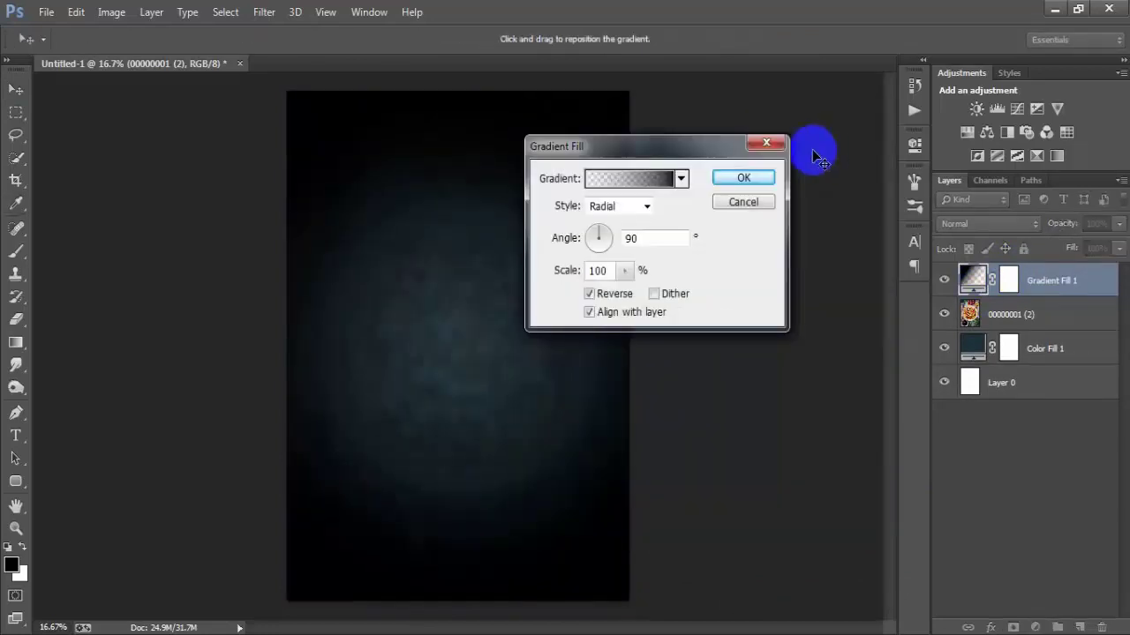
# - Set the radial gradient fill's scale to 169% and apply it
pyautogui.click(626, 271)
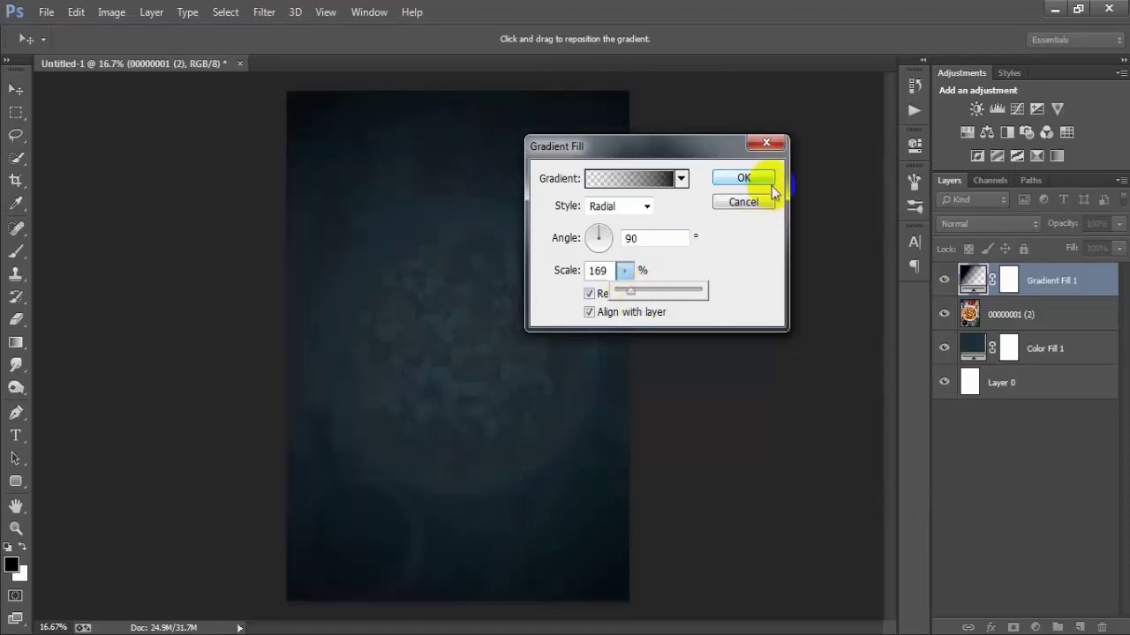
pyautogui.click(743, 178)
pyautogui.click(743, 177)
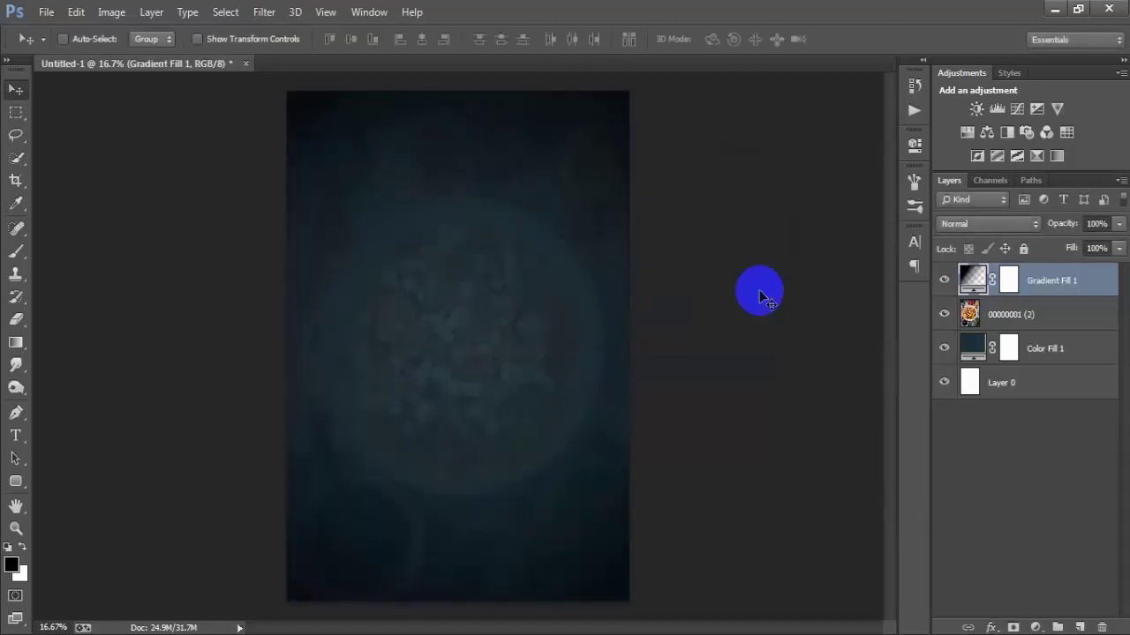
# - Set the gradient fill layer's blend mode to Hard Light and its opacity to 70%
pyautogui.click(962, 225)
pyautogui.click(964, 249)
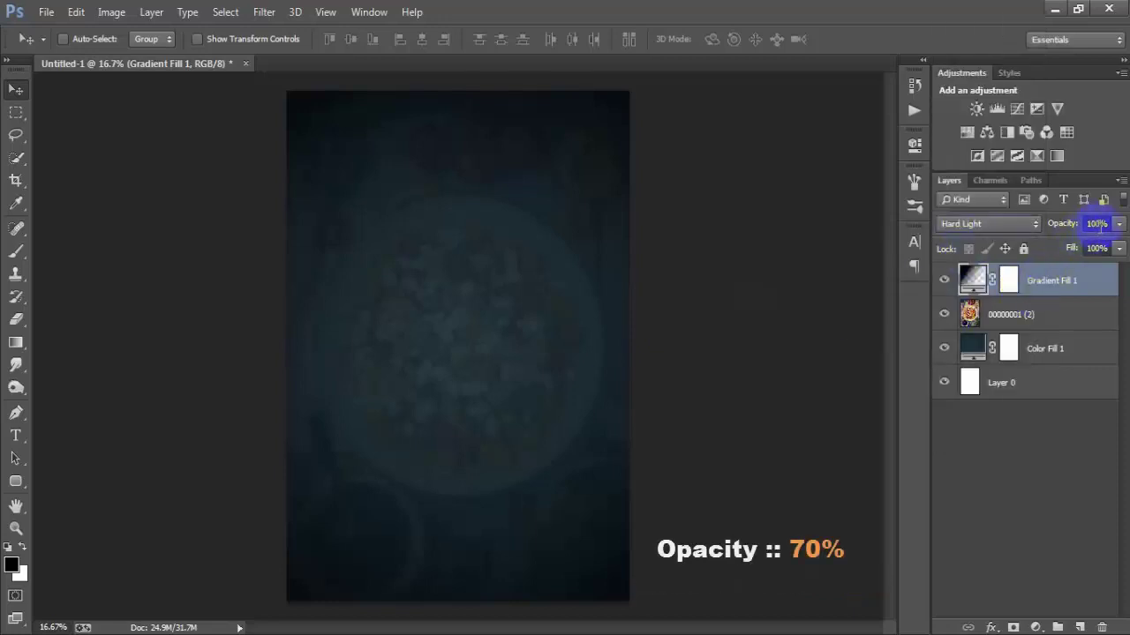
pyautogui.write('70')
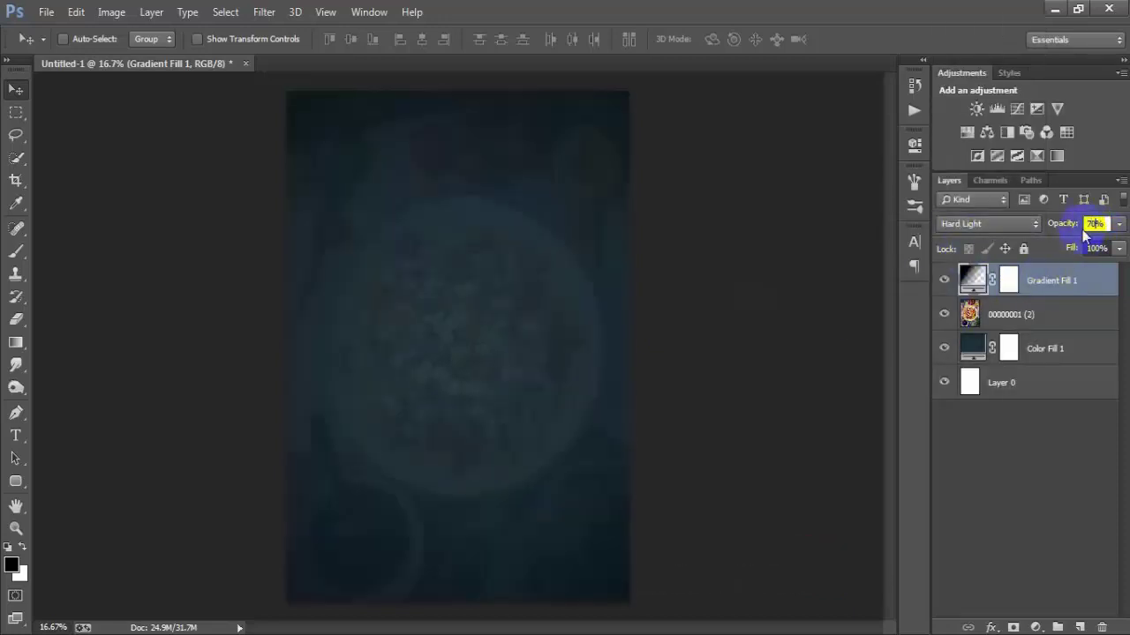
# - Group all four background layers together and check the group by toggling its visibility
pyautogui.keyDown('shift'); pyautogui.click(1064, 387); pyautogui.keyUp('shift')
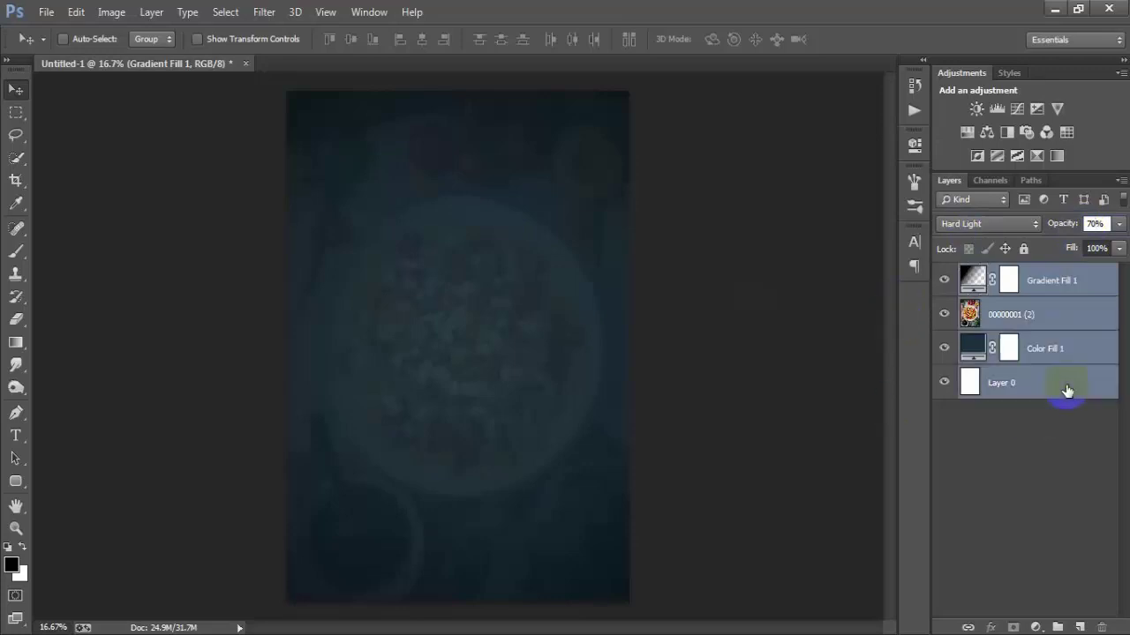
pyautogui.hotkey('ctrl', 'g')
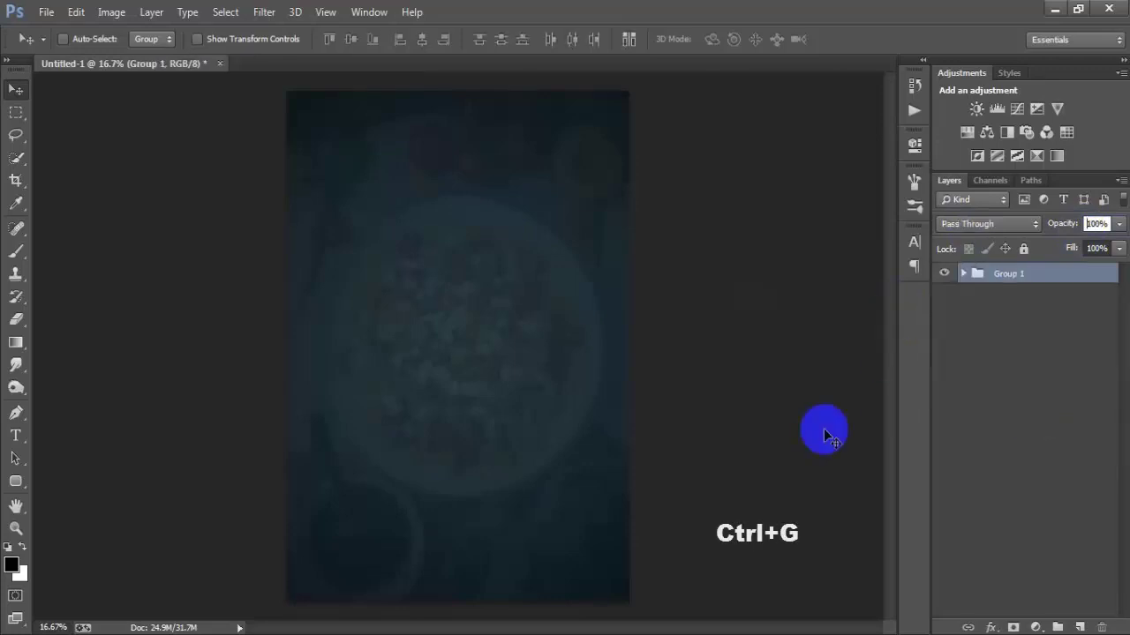
pyautogui.click(944, 274)
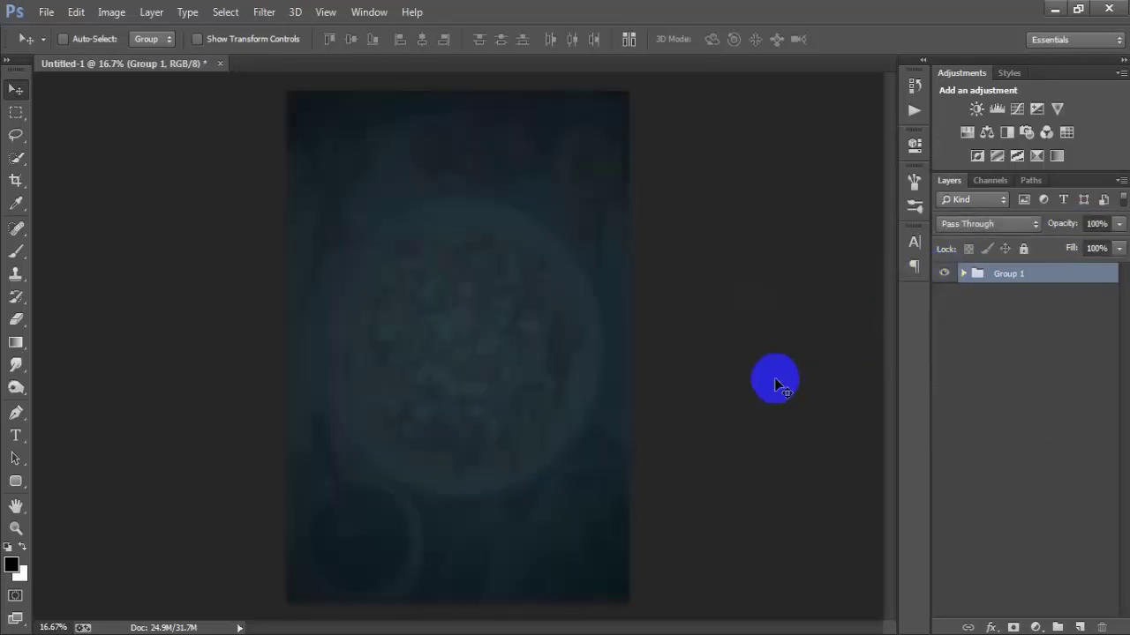
# - Place the cut-out salad bowl image 00000001 (2) as a linked file and scale it down slightly over the background
pyautogui.click(46, 11)
pyautogui.click(148, 279)
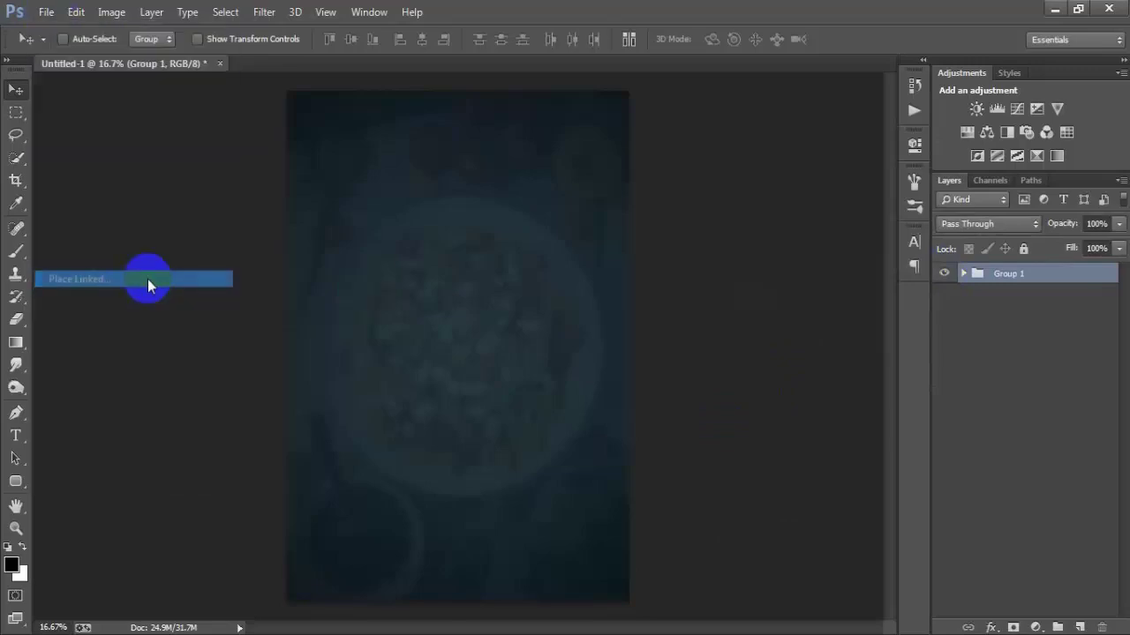
pyautogui.click(631, 159)
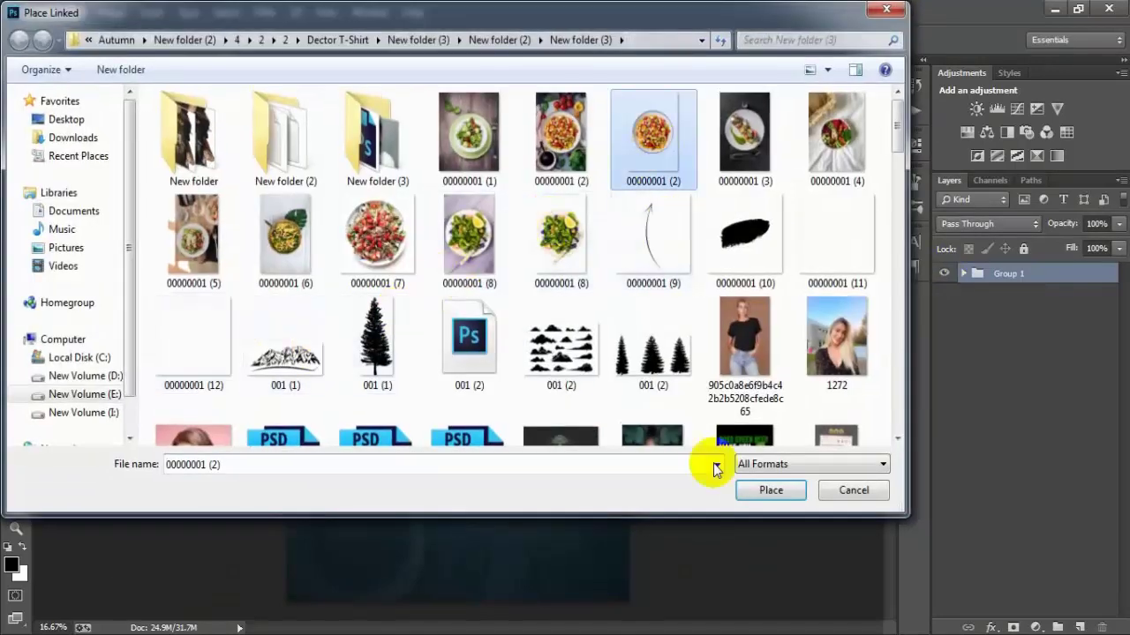
pyautogui.click(764, 491)
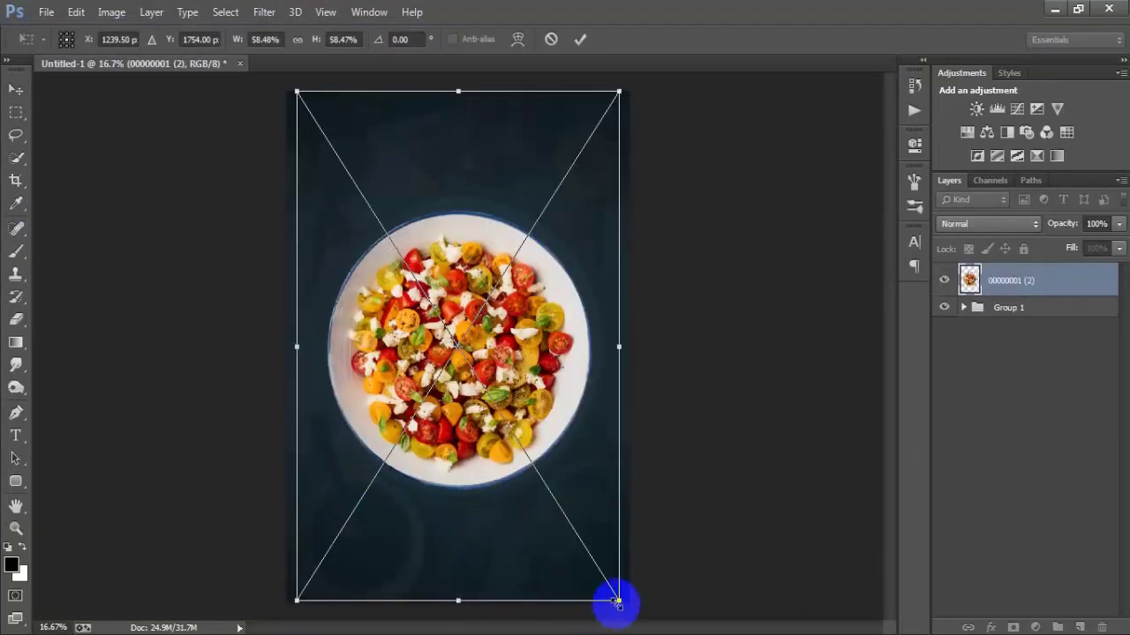
pyautogui.moveTo(618, 601); pyautogui.dragTo(608, 588)
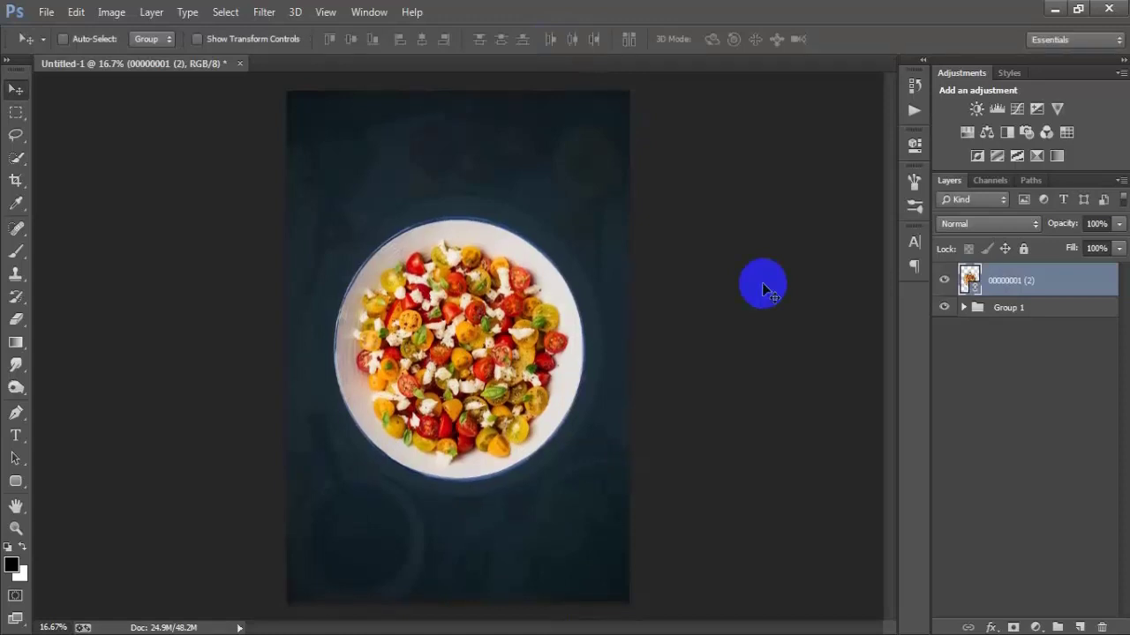
# - Rasterize the placed salad bowl layer, check it by toggling its visibility, and put it in its own collapsed group
pyautogui.rightClick(1055, 284)
pyautogui.click(744, 330)
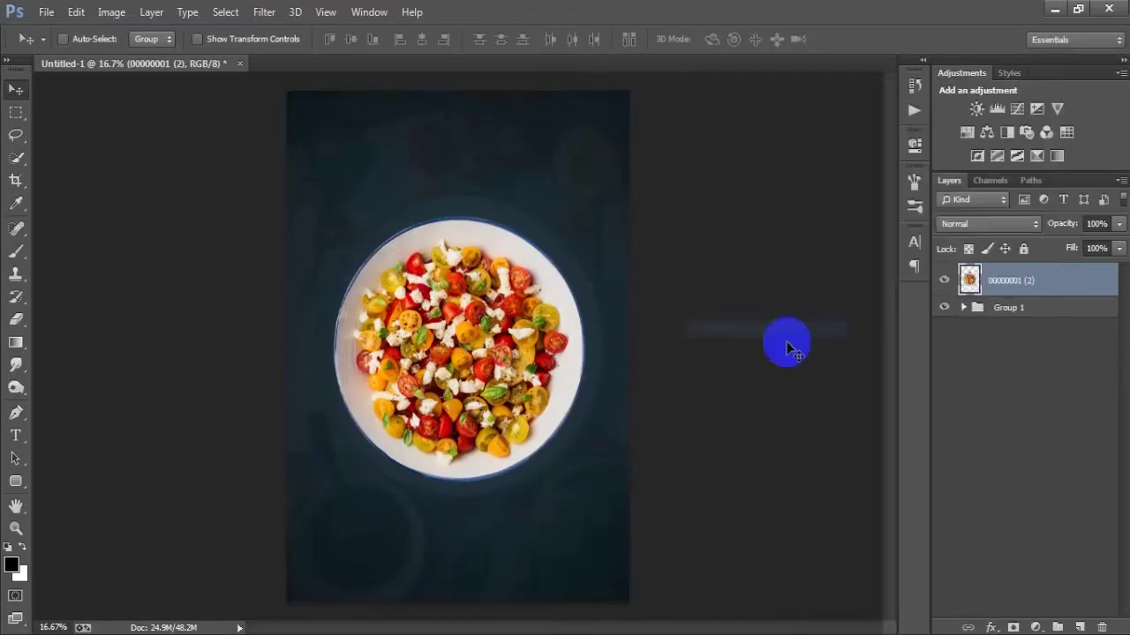
pyautogui.click(944, 280)
pyautogui.click(944, 281)
pyautogui.hotkey('ctrl', 'g')
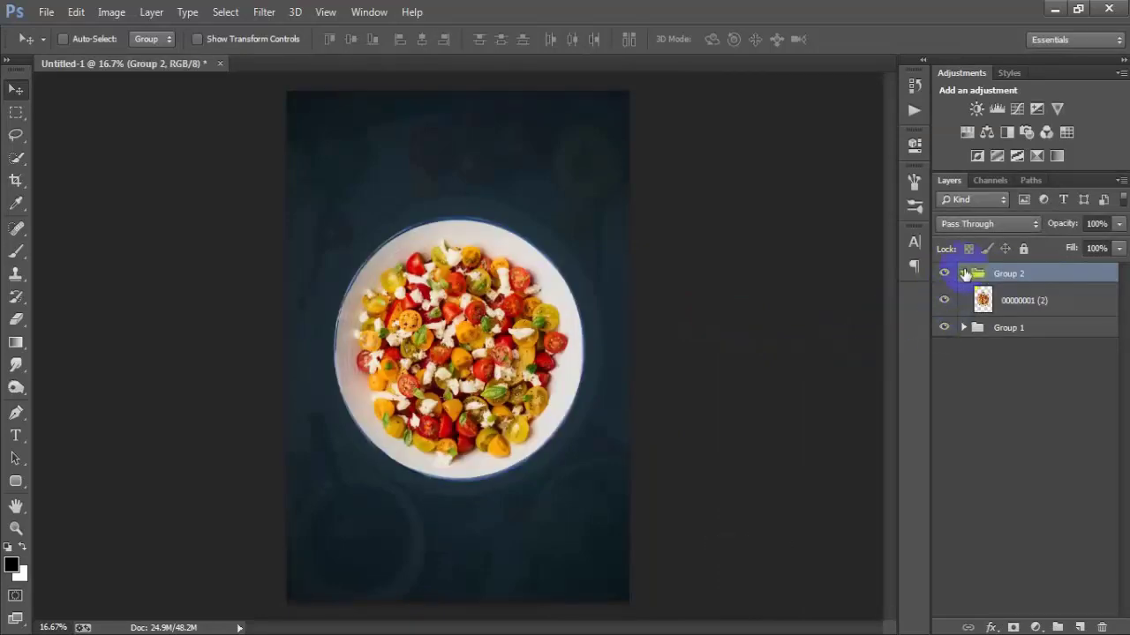
pyautogui.click(964, 273)
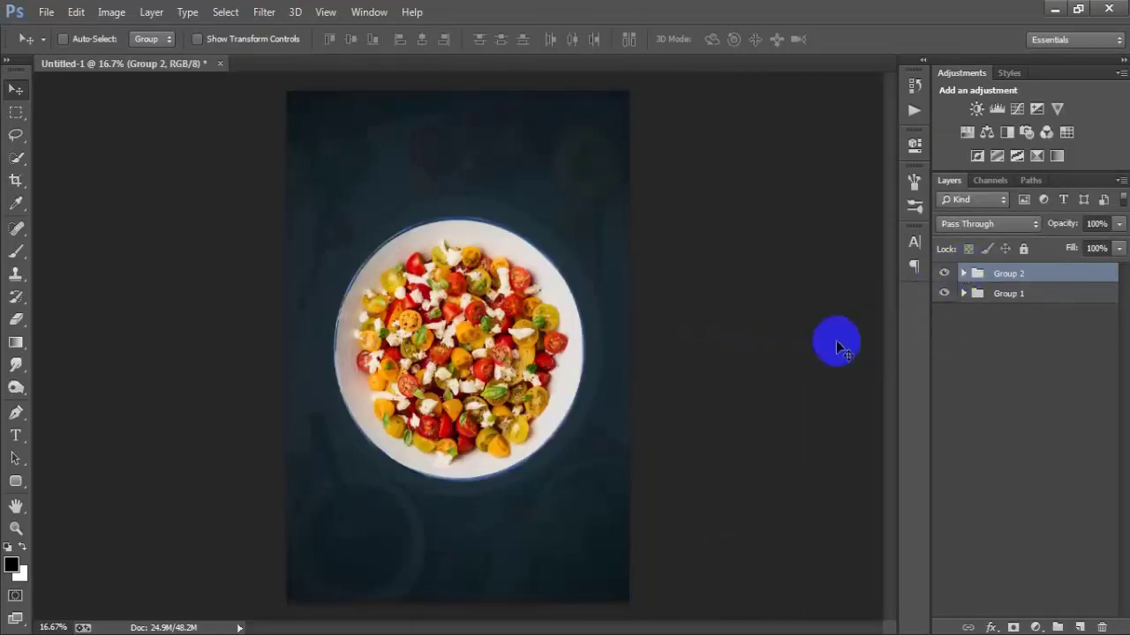
# - Add the white Roboto Black title "Organic Food", including the quotation marks, on a new layer and center it above the salad bowl
pyautogui.click(1078, 627)
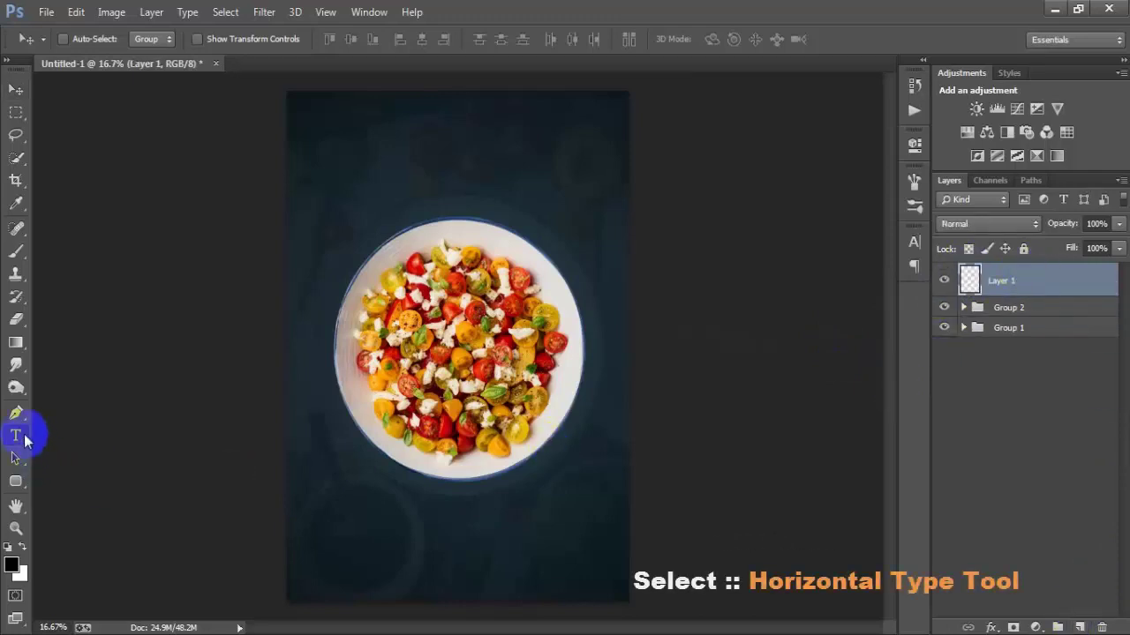
pyautogui.moveTo(19, 434); pyautogui.dragTo(76, 432)
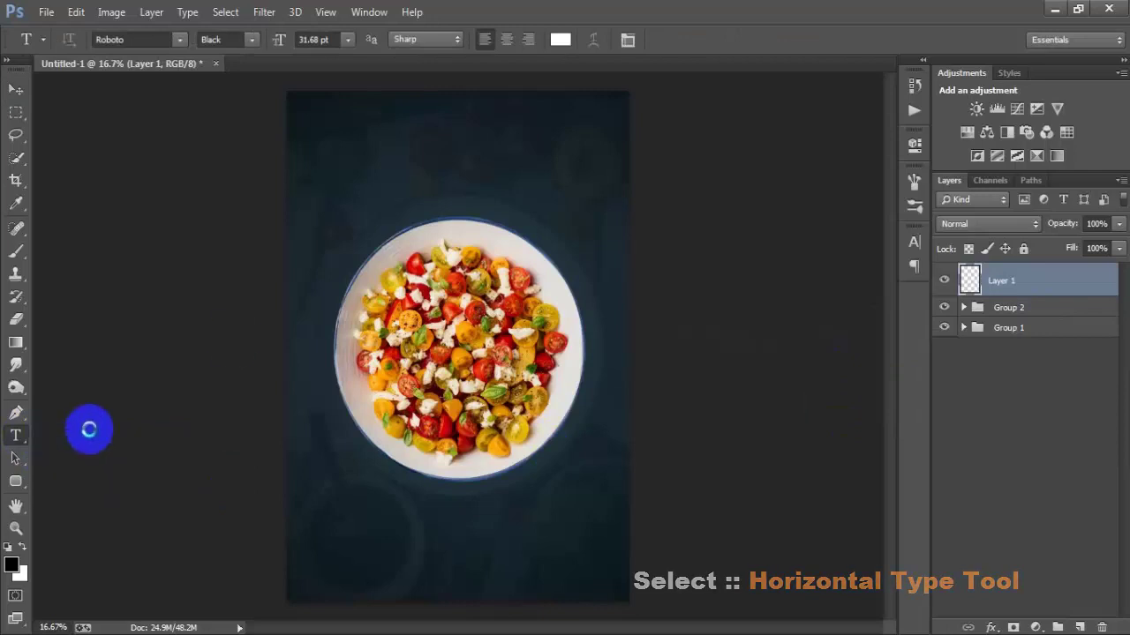
pyautogui.click(424, 183)
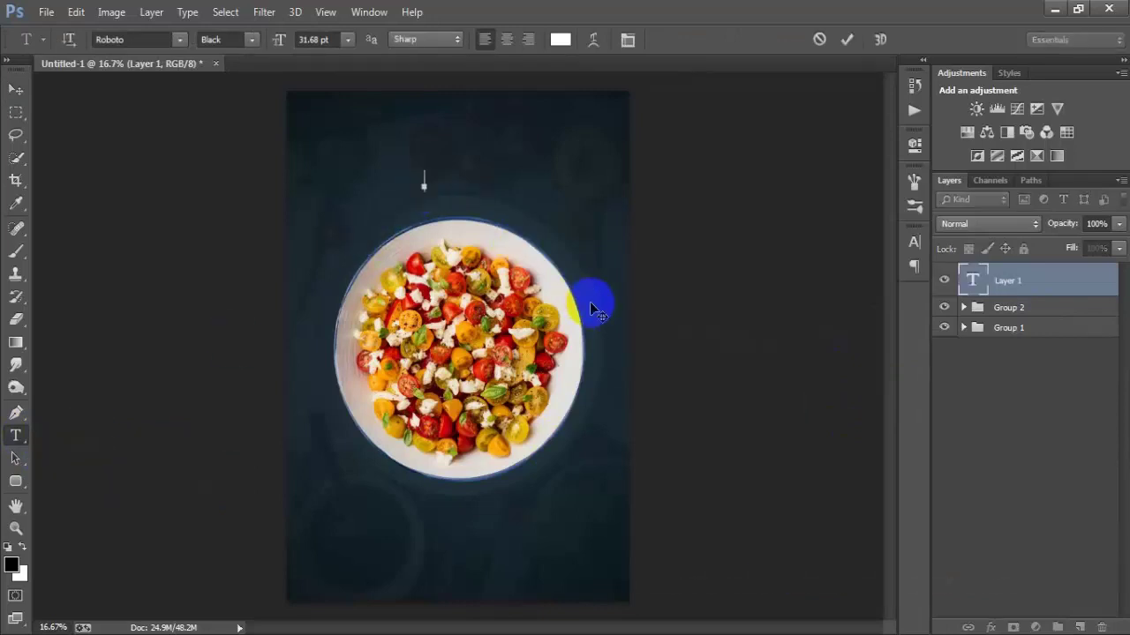
pyautogui.write('"Organic Food"')
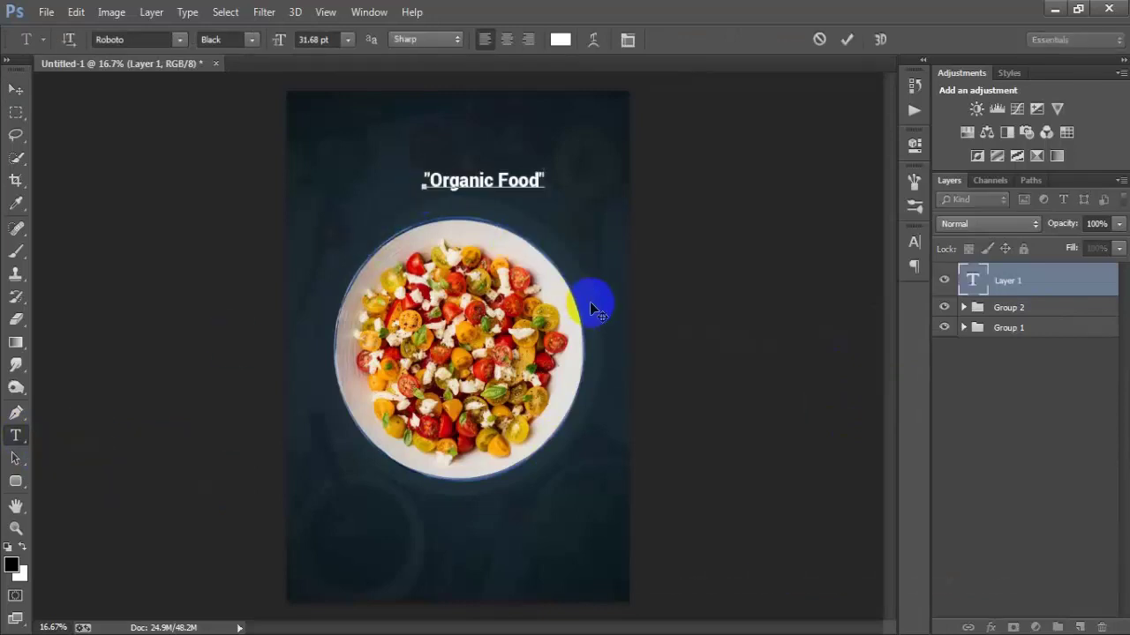
pyautogui.click(13, 89)
pyautogui.moveTo(502, 199); pyautogui.dragTo(474, 192)
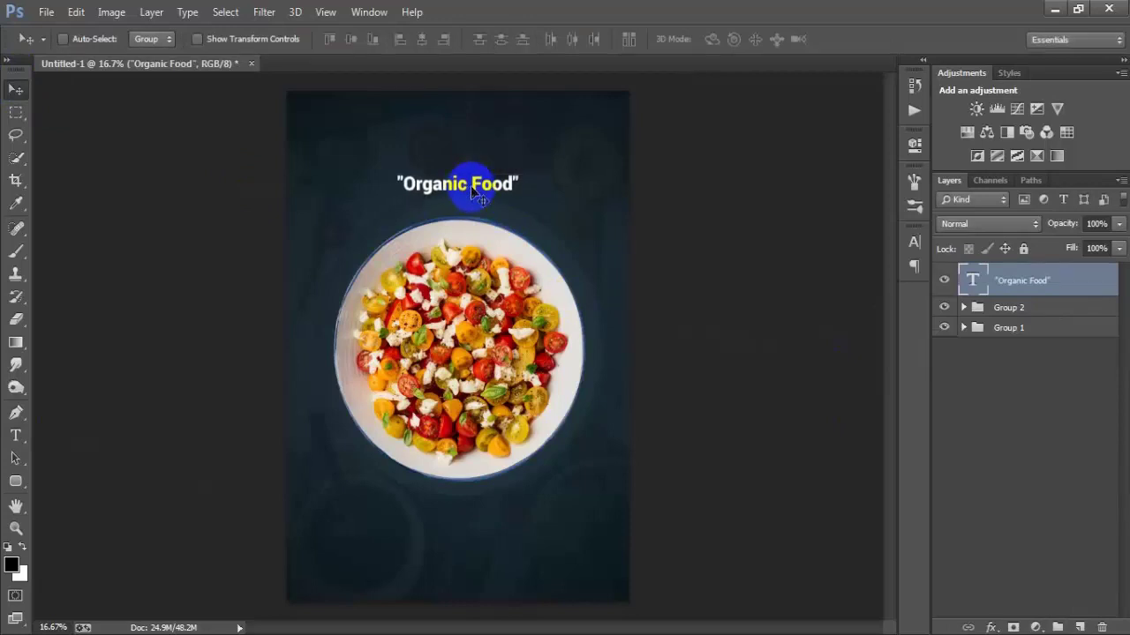
# - Scale the "Organic Food" title proportionally to about 241% and nudge it slightly upward above the bowl
pyautogui.hotkey('ctrl', 't')
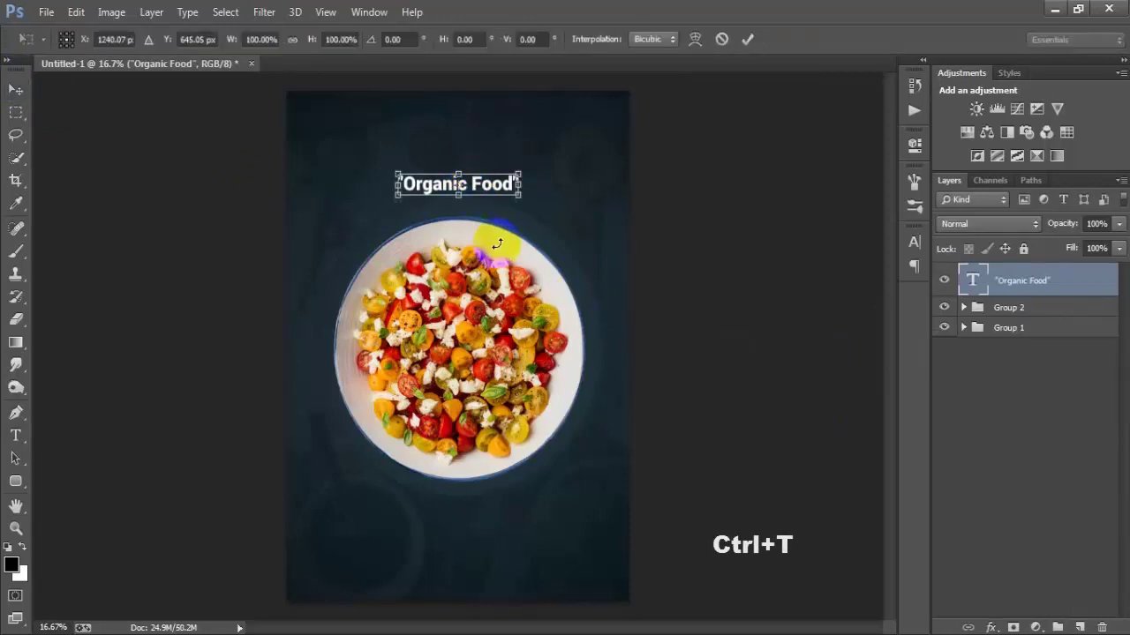
pyautogui.moveTo(522, 196); pyautogui.dragTo(603, 237)
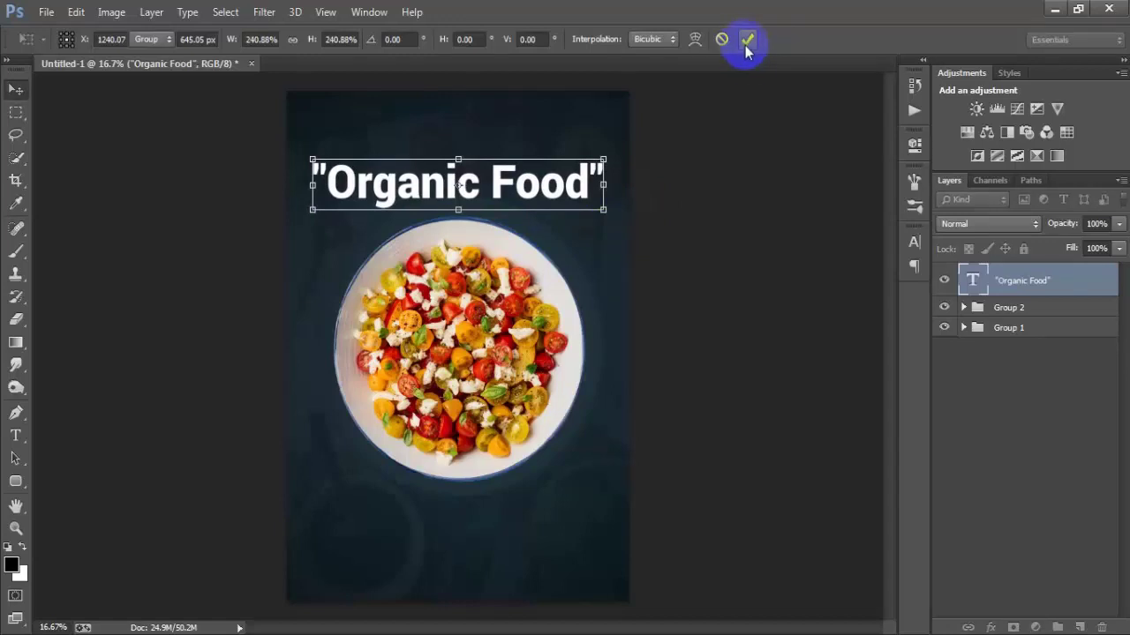
pyautogui.click(746, 41)
pyautogui.hotkey('shift', 'Up')
pyautogui.hotkey('shift', 'Up')
pyautogui.hotkey('shift', 'Up')
pyautogui.hotkey('shift', 'Up')
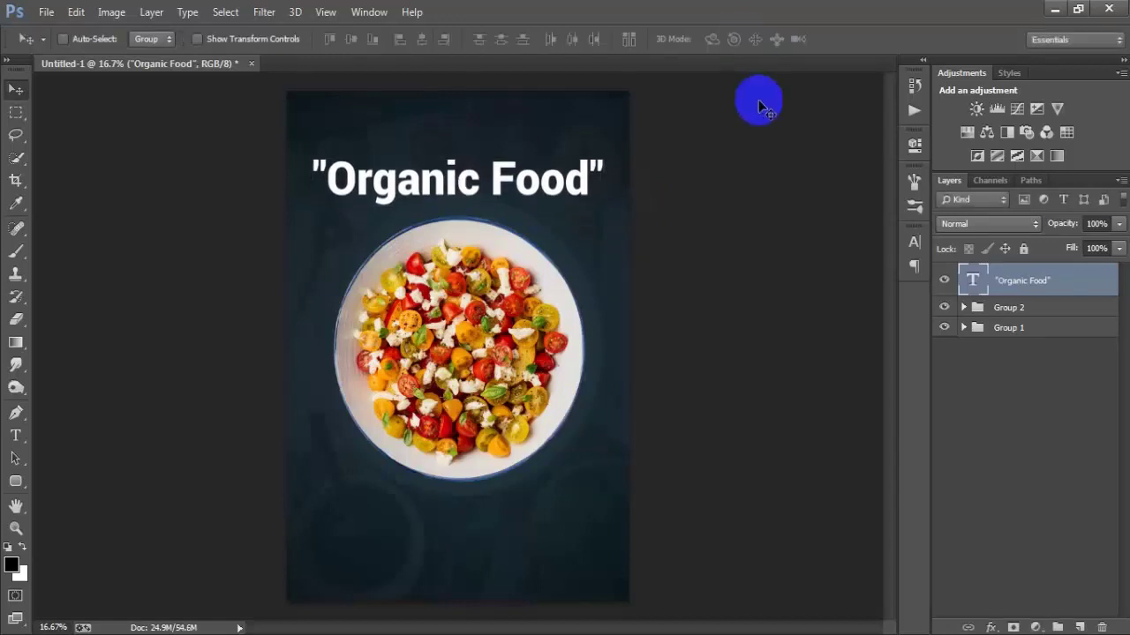
pyautogui.hotkey('shift', 'Down')
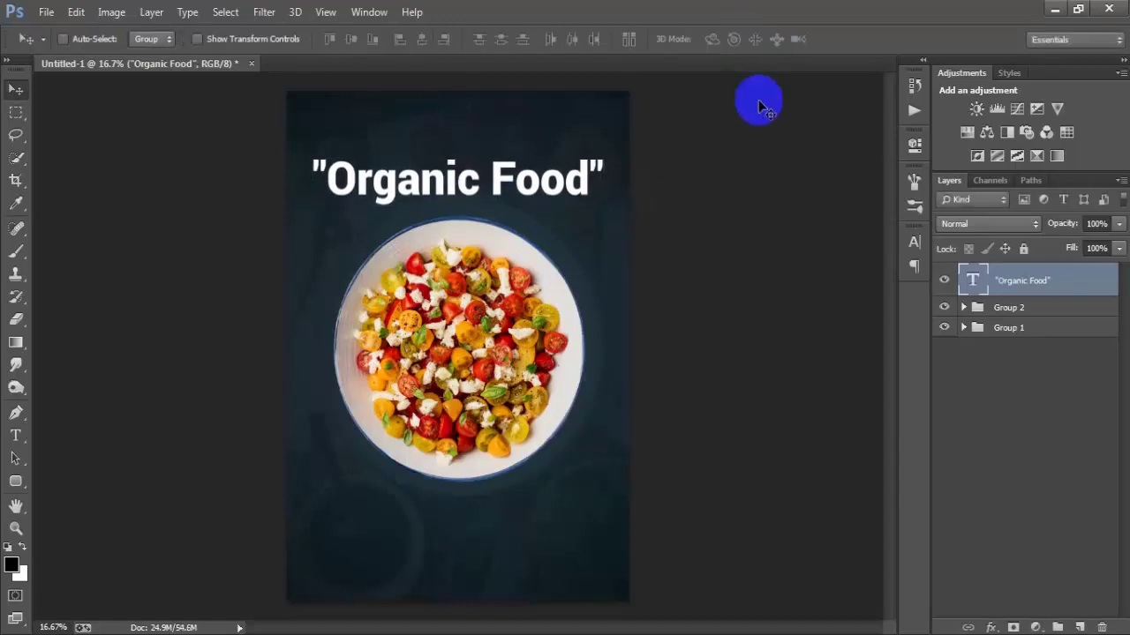
# - Try the Arial Black font on the word Food in the title and undo the font change
pyautogui.click(913, 241)
pyautogui.doubleClick(973, 280)
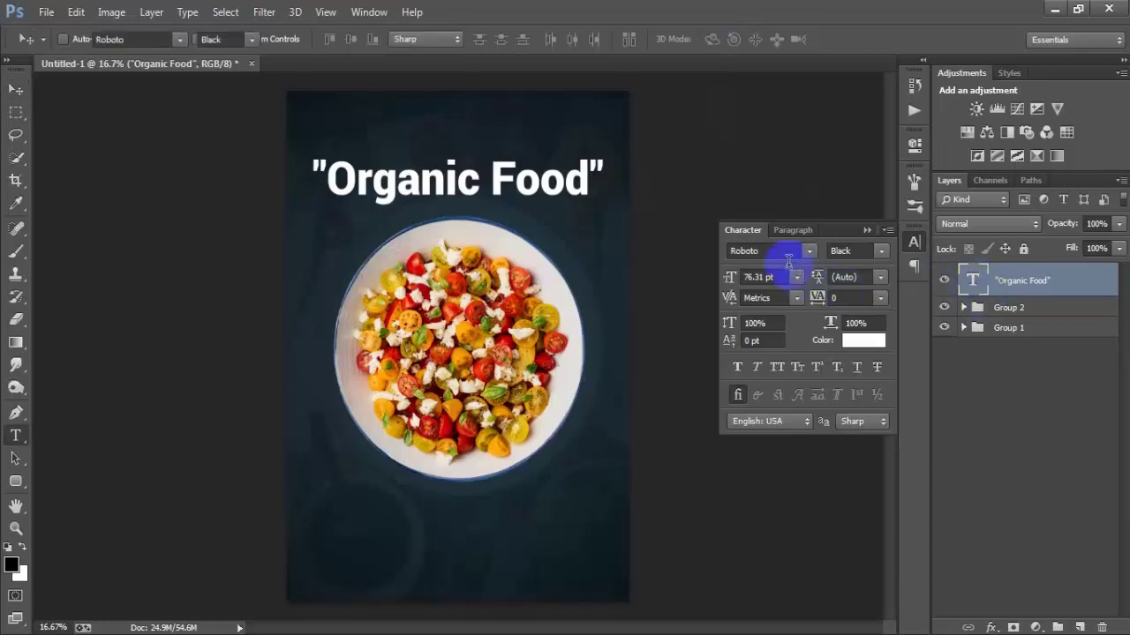
pyautogui.moveTo(590, 181); pyautogui.dragTo(491, 182)
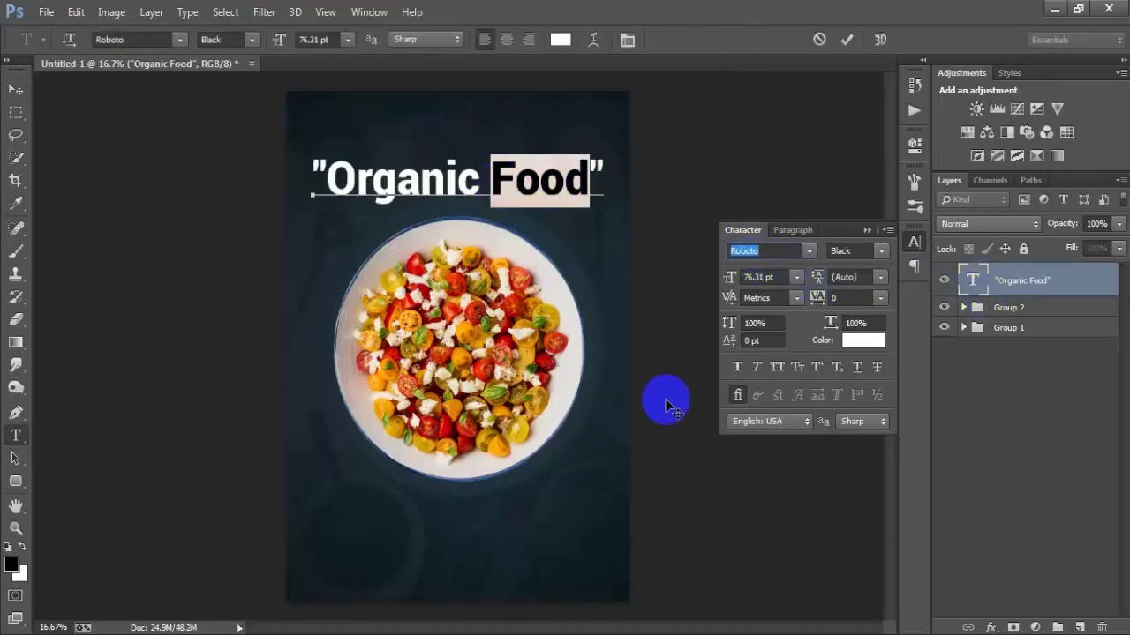
pyautogui.write('Arial')
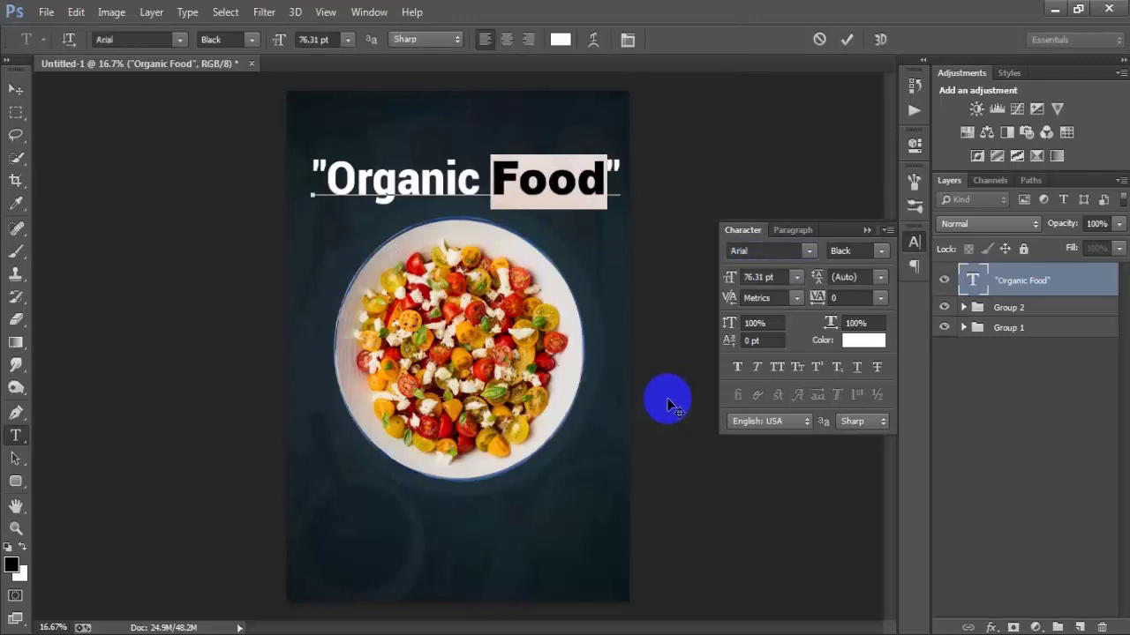
pyautogui.click(846, 39)
pyautogui.press('v')
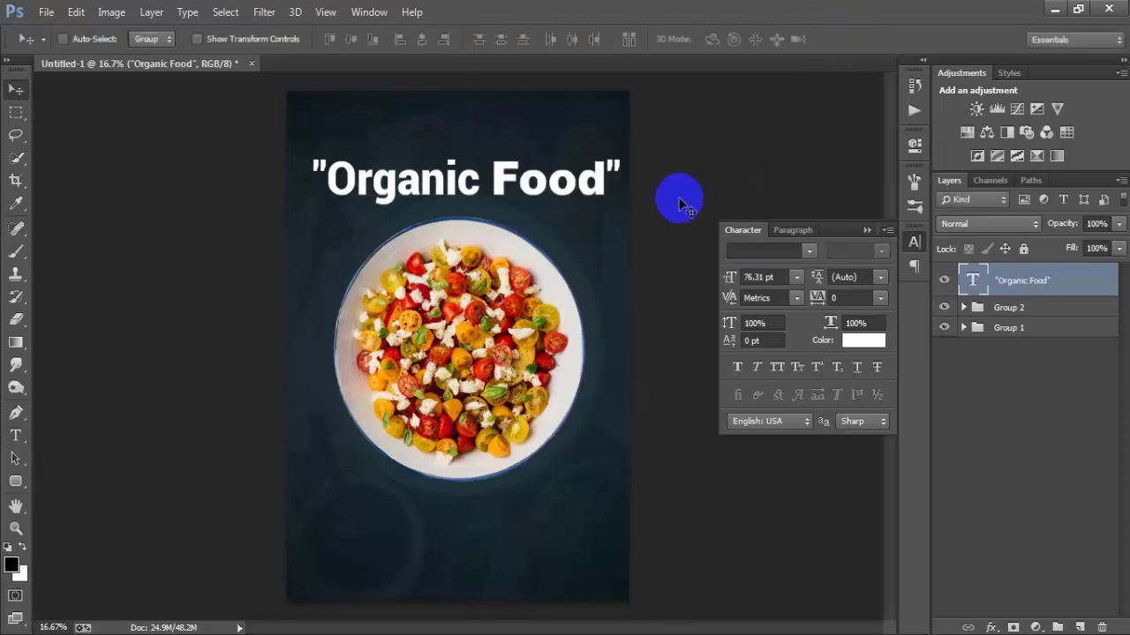
pyautogui.hotkey('ctrl', 'z')
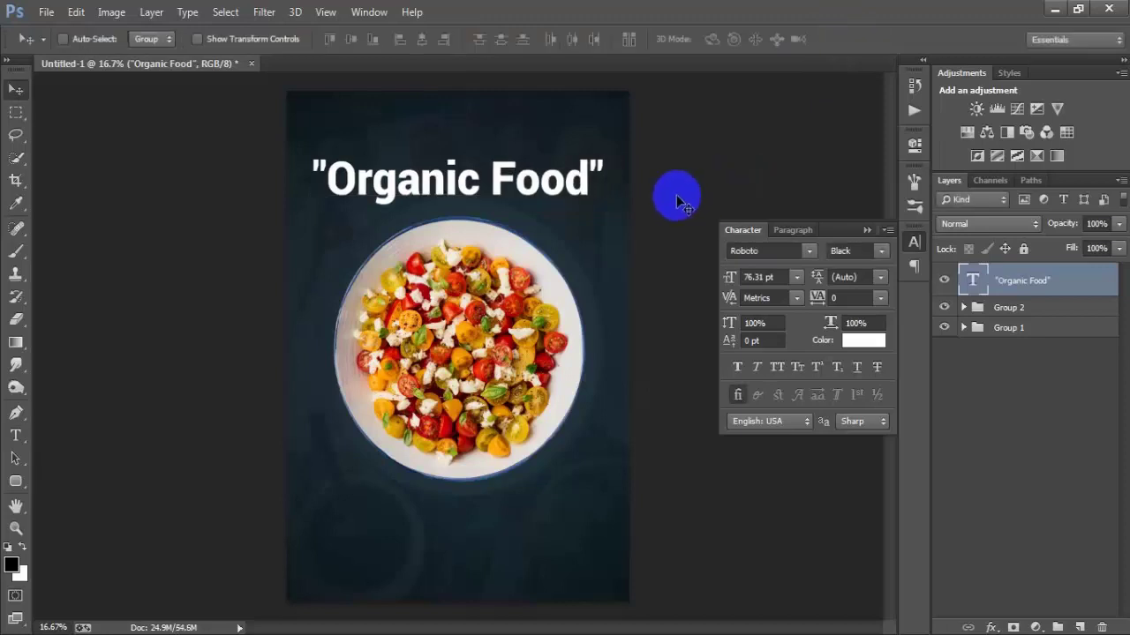
pyautogui.click(865, 231)
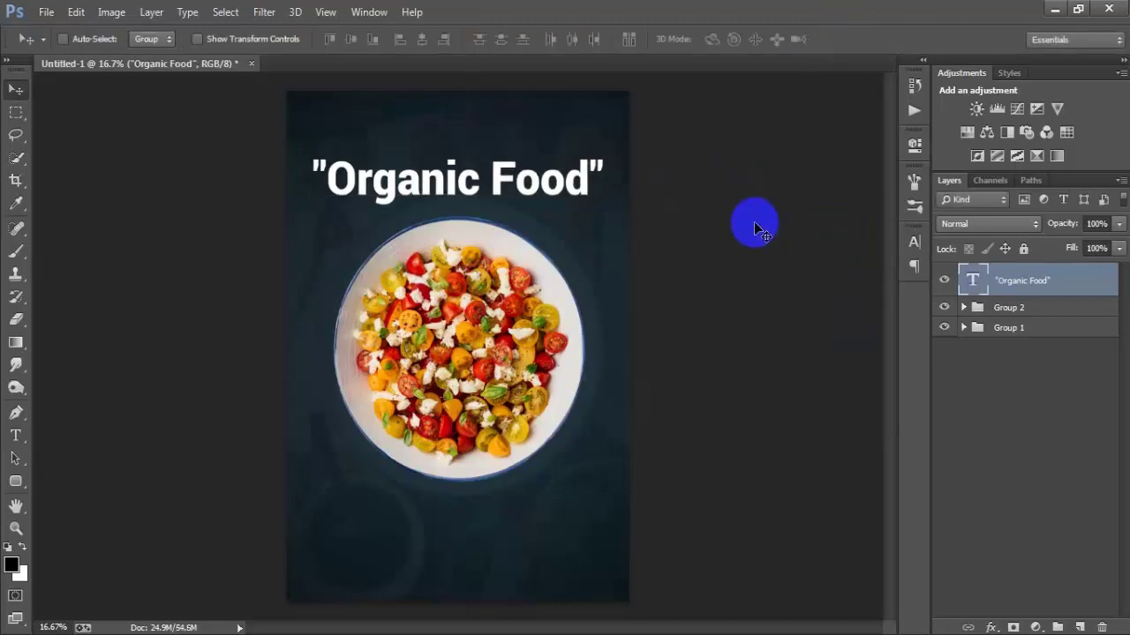
# - Align the "Organic Food" title's horizontal center with the background image 00000001 (2) inside Group 1
pyautogui.click(964, 328)
pyautogui.click(983, 388)
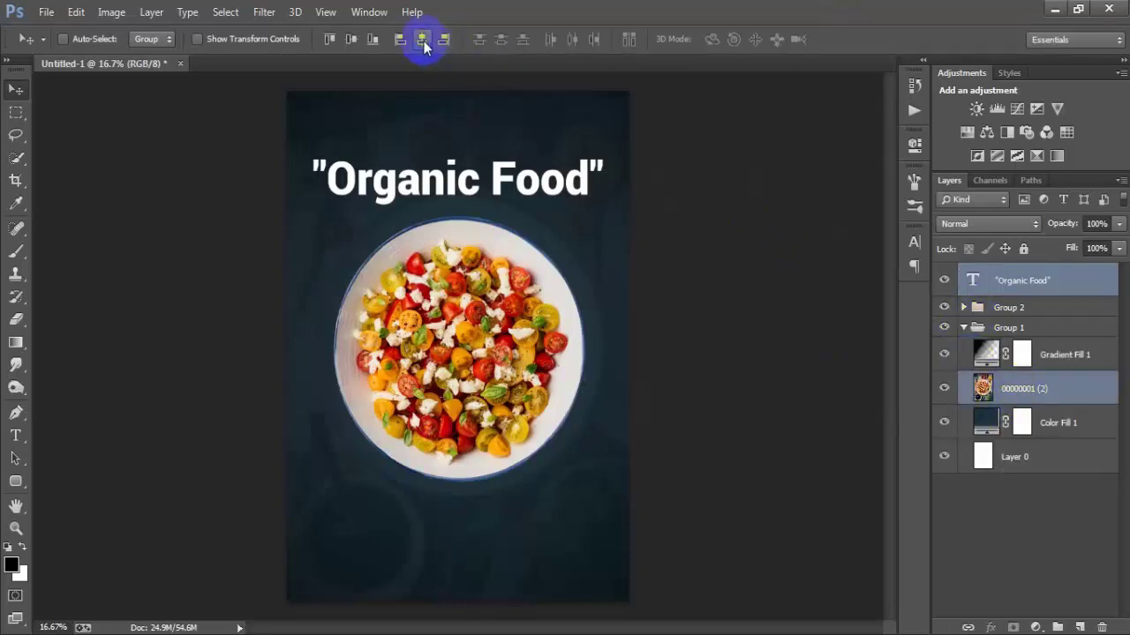
pyautogui.click(964, 328)
pyautogui.click(1006, 283)
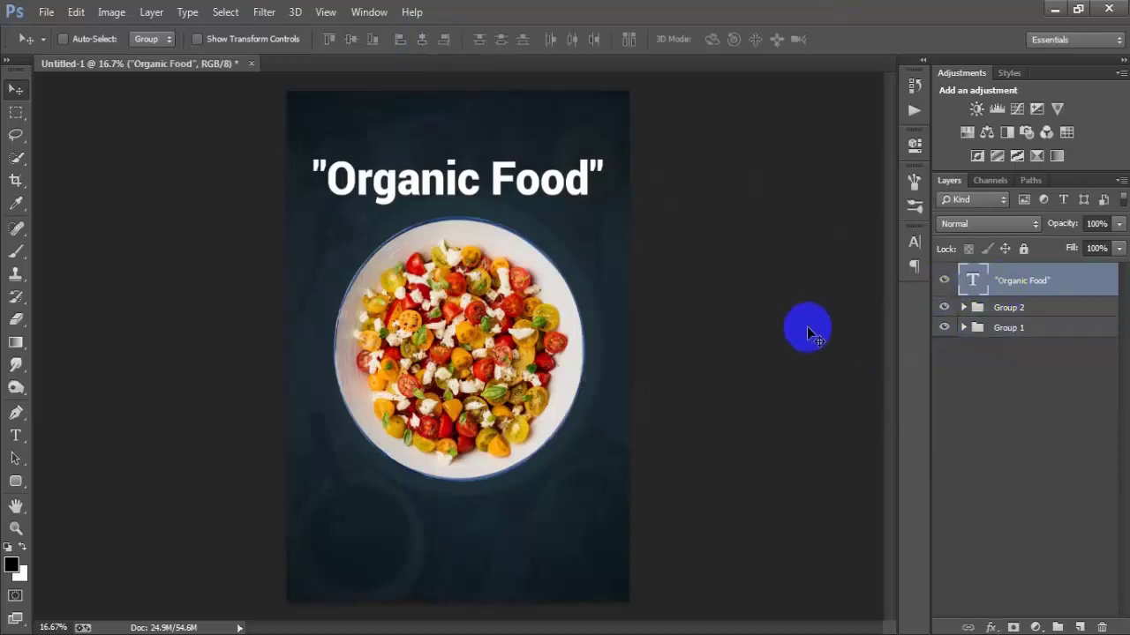
pyautogui.click(1080, 627)
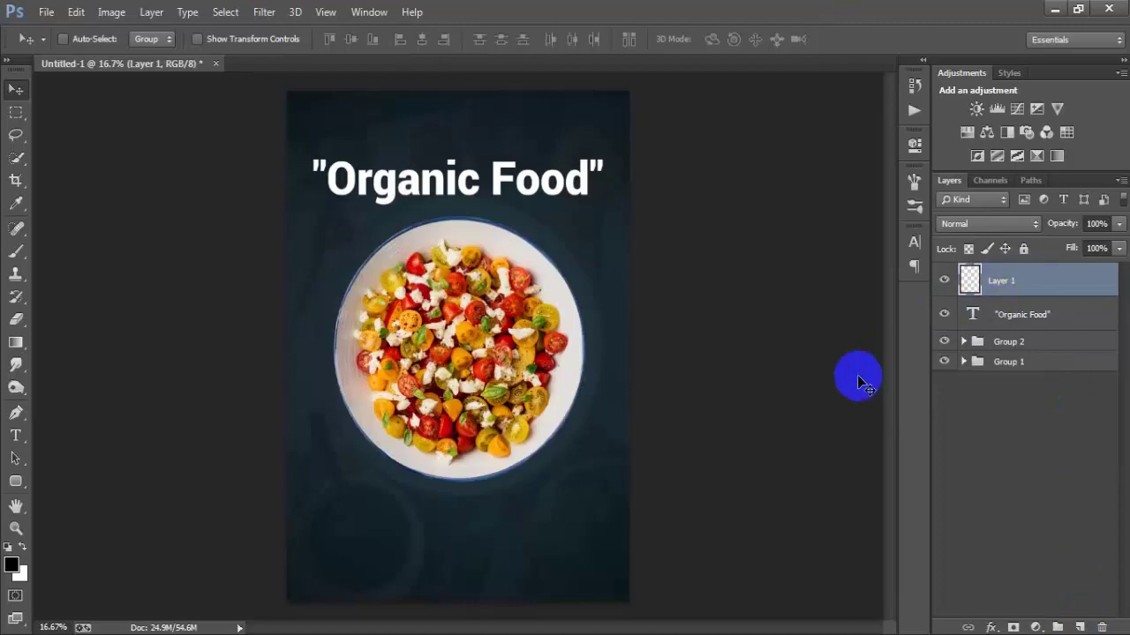
pyautogui.click(43, 12)
pyautogui.click(141, 206)
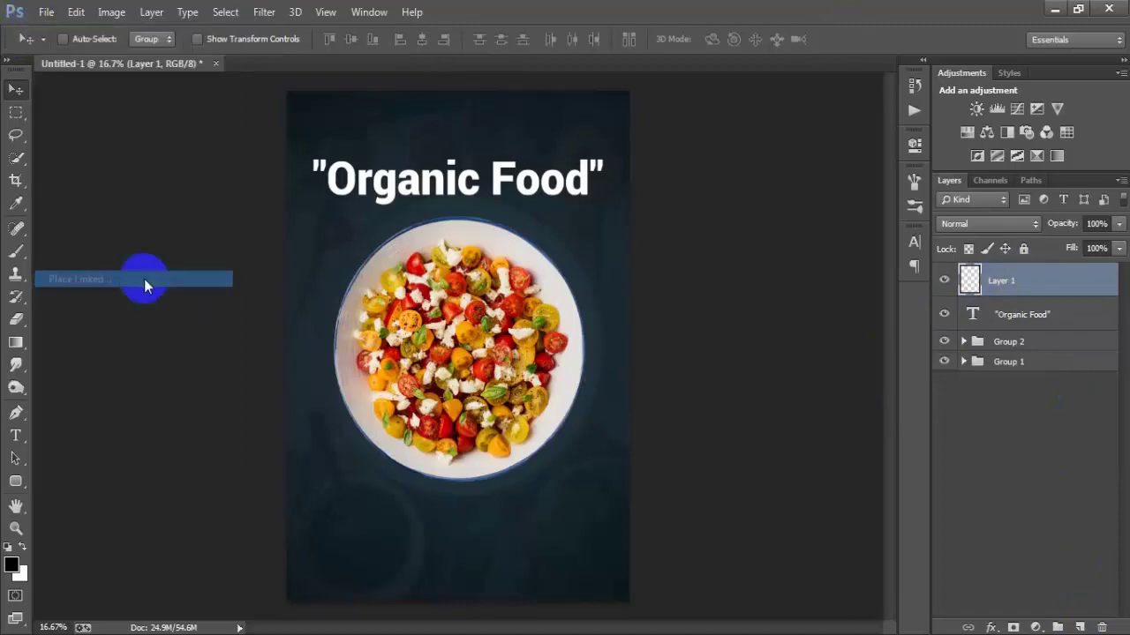
pyautogui.click(206, 358)
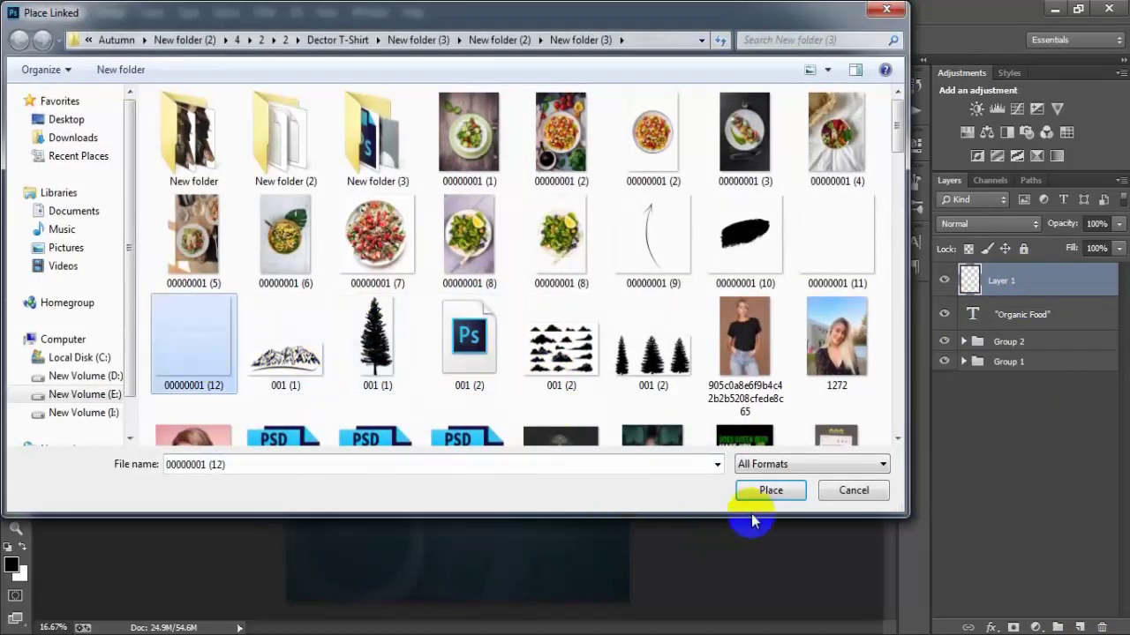
pyautogui.click(768, 490)
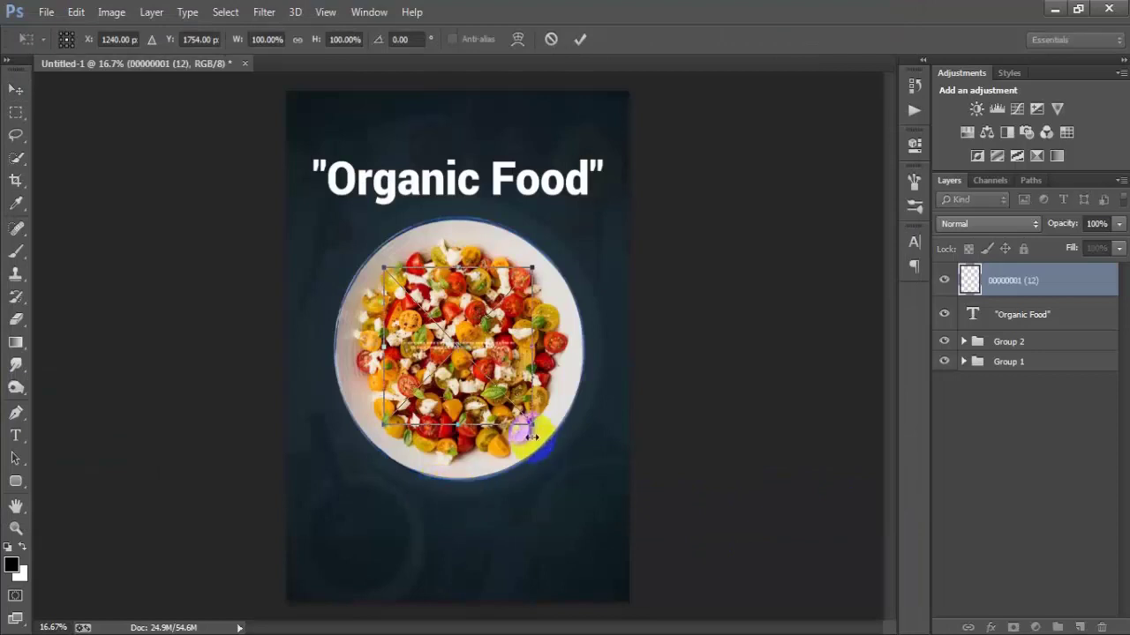
# - Scale the placed lorem ipsum text to about 235% and position it just below the salad bowl
pyautogui.moveTo(527, 423); pyautogui.dragTo(657, 514)
pyautogui.moveTo(595, 401); pyautogui.dragTo(571, 532)
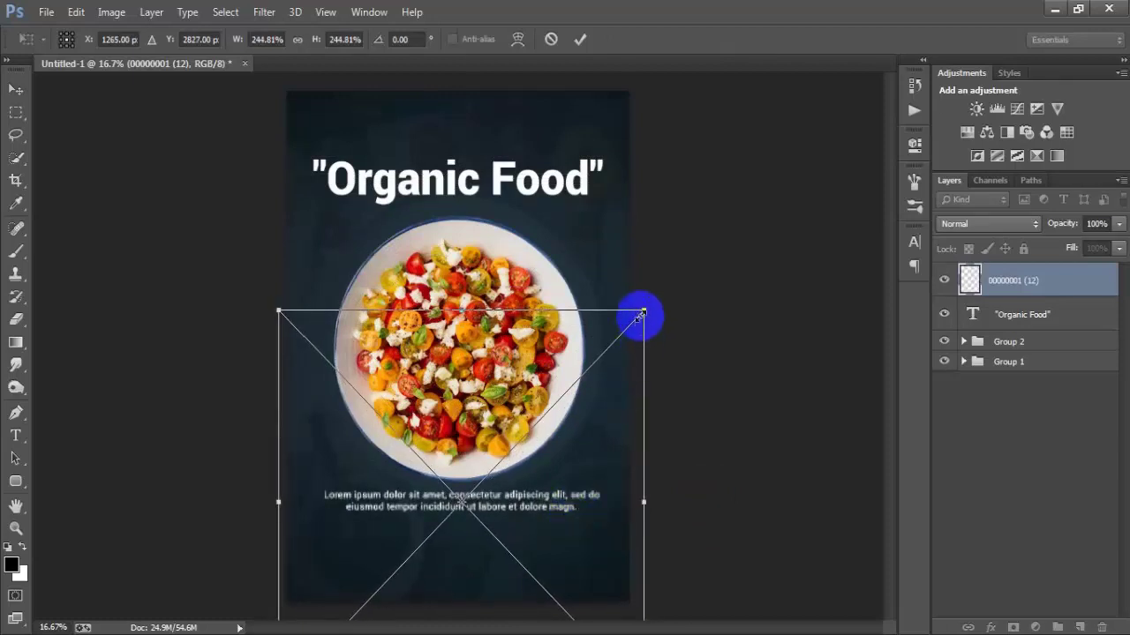
pyautogui.moveTo(643, 315); pyautogui.dragTo(635, 318)
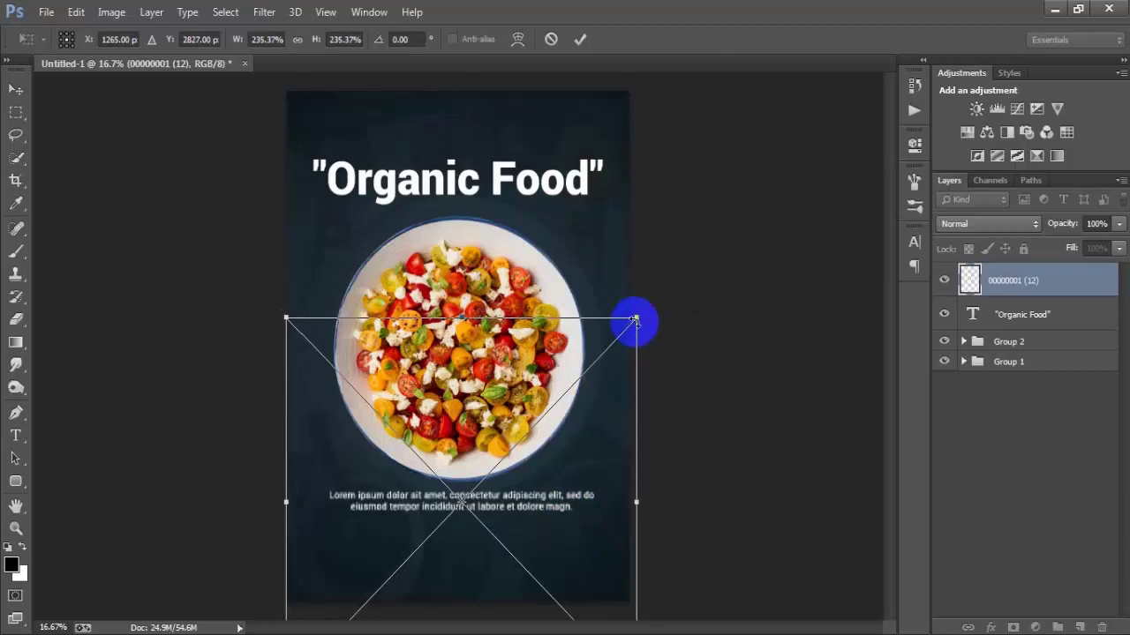
pyautogui.click(580, 39)
# - Align the horizontal centers of the lorem ipsum text and the "Organic Food" title, and nudge the lorem ipsum text slightly down
pyautogui.keyDown('shift'); pyautogui.click(1016, 314); pyautogui.keyUp('shift')
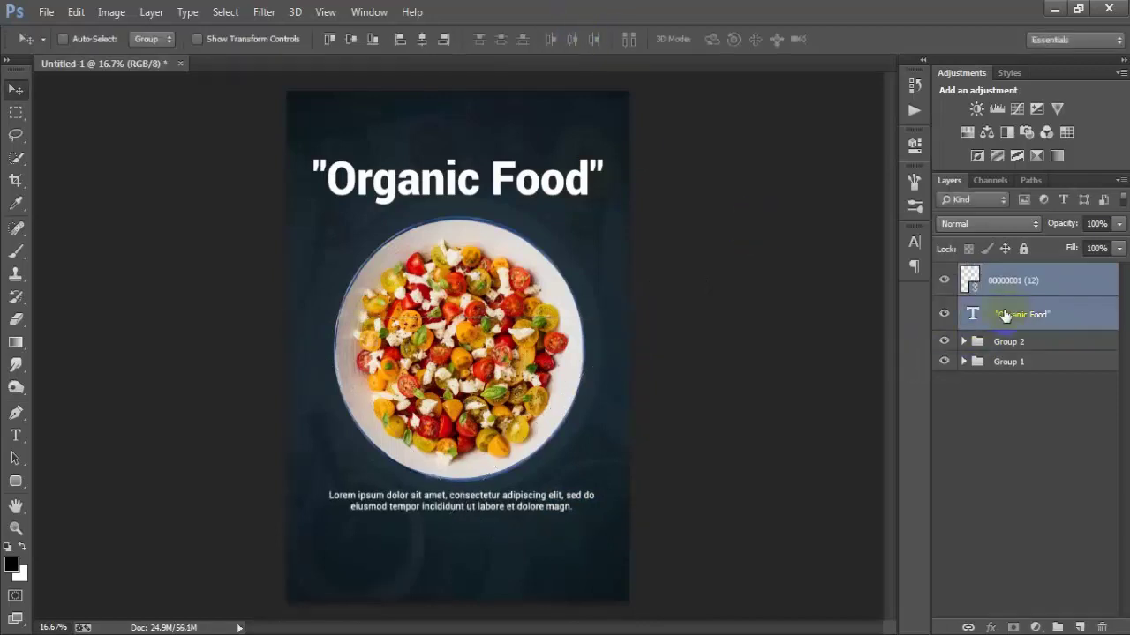
pyautogui.click(422, 39)
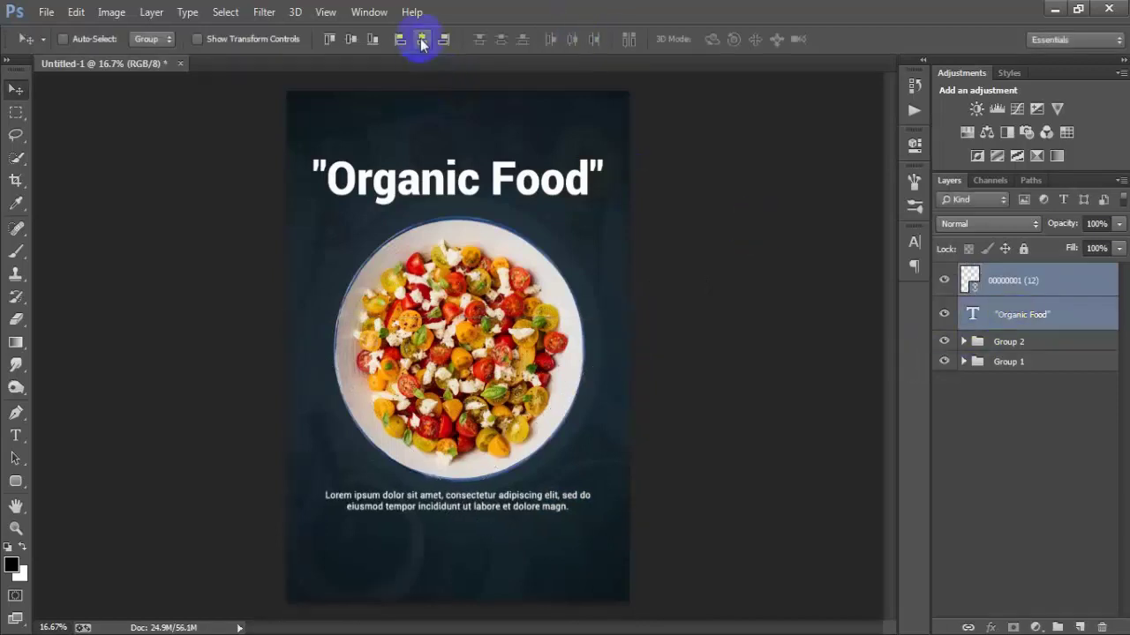
pyautogui.click(1005, 284)
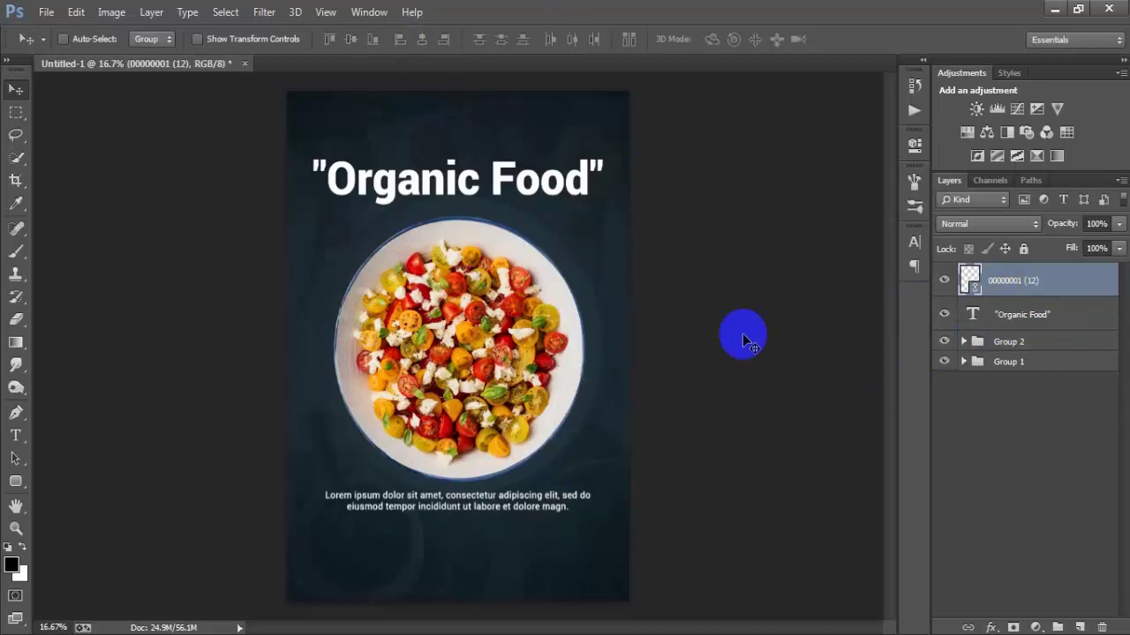
pyautogui.press('Down')
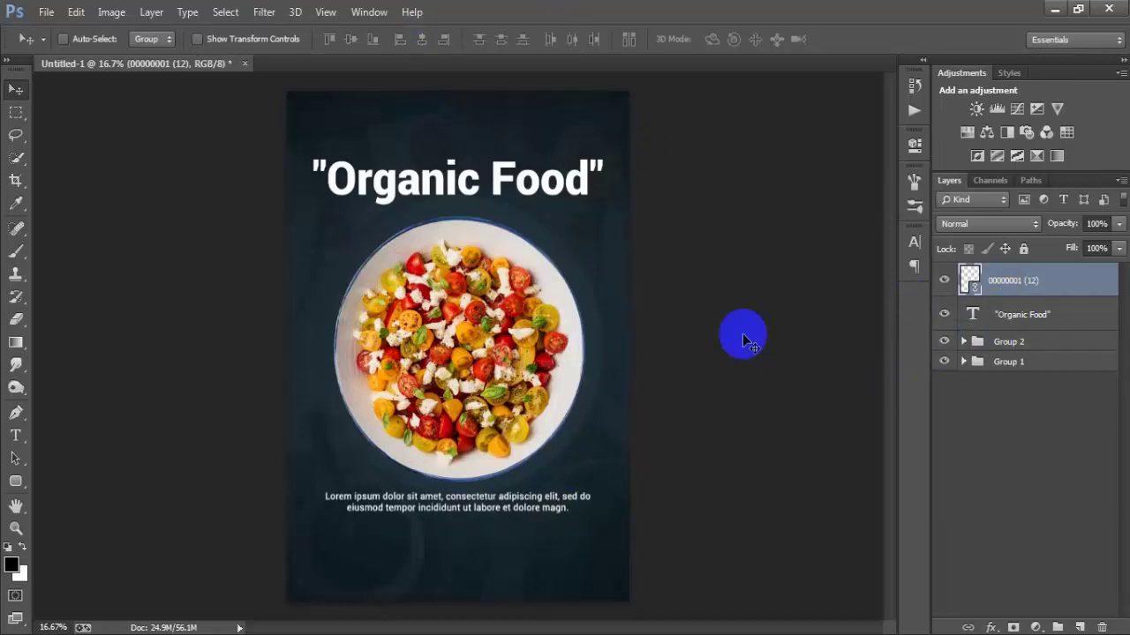
# - Draw a black rounded rectangle about 1085 × 294 px over the salad bowl on a new layer
pyautogui.click(1078, 627)
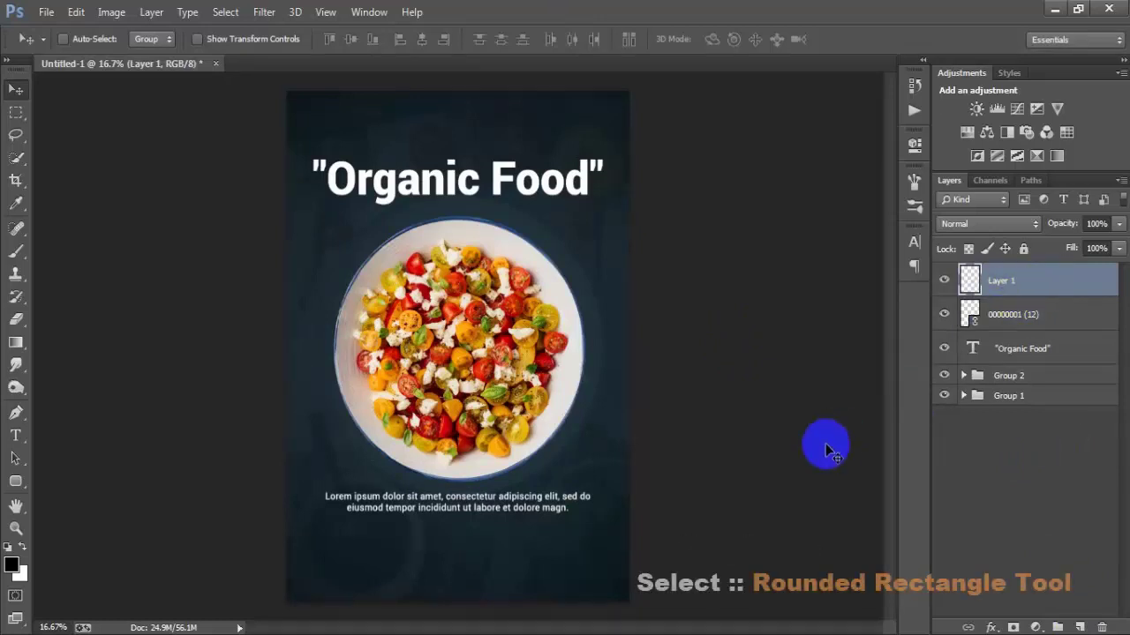
pyautogui.rightClick(19, 481)
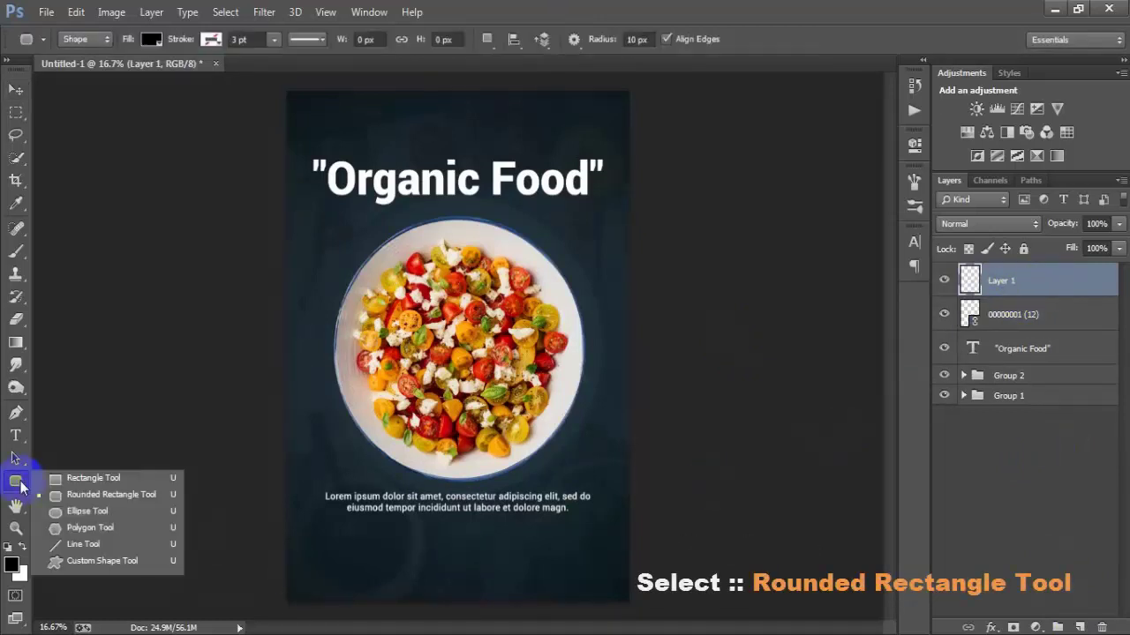
pyautogui.click(79, 498)
pyautogui.moveTo(351, 328); pyautogui.dragTo(502, 374)
# - Set the rounded rectangle's corner radii to 147 px for fully rounded ends and switch to the Move tool
pyautogui.moveTo(717, 306); pyautogui.dragTo(678, 308)
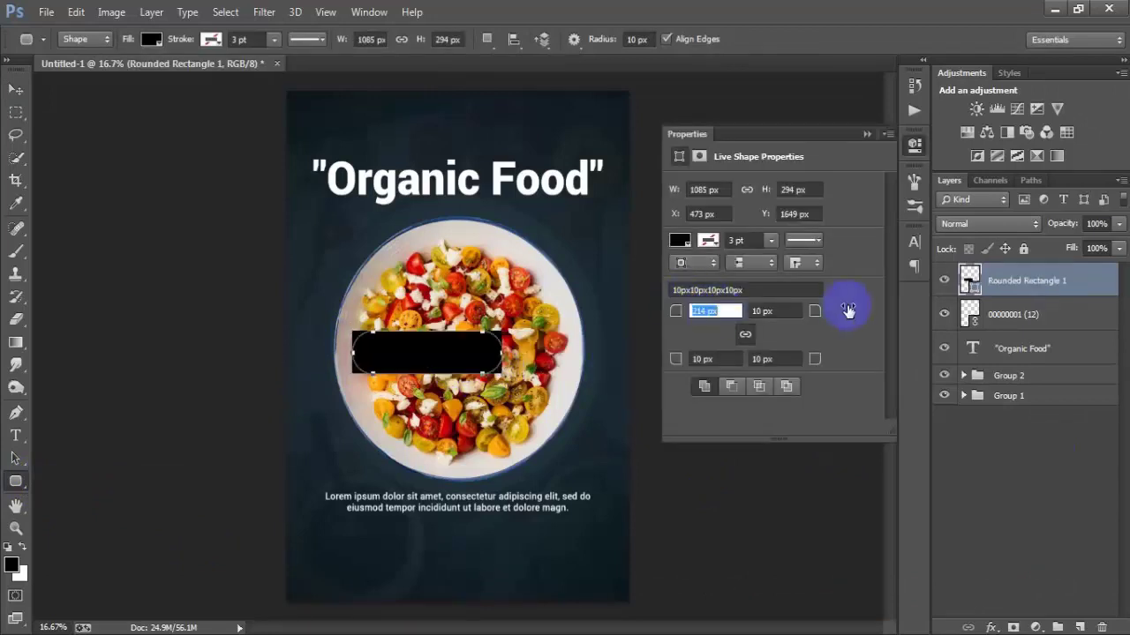
pyautogui.write('147')
pyautogui.press('Return')
pyautogui.click(867, 134)
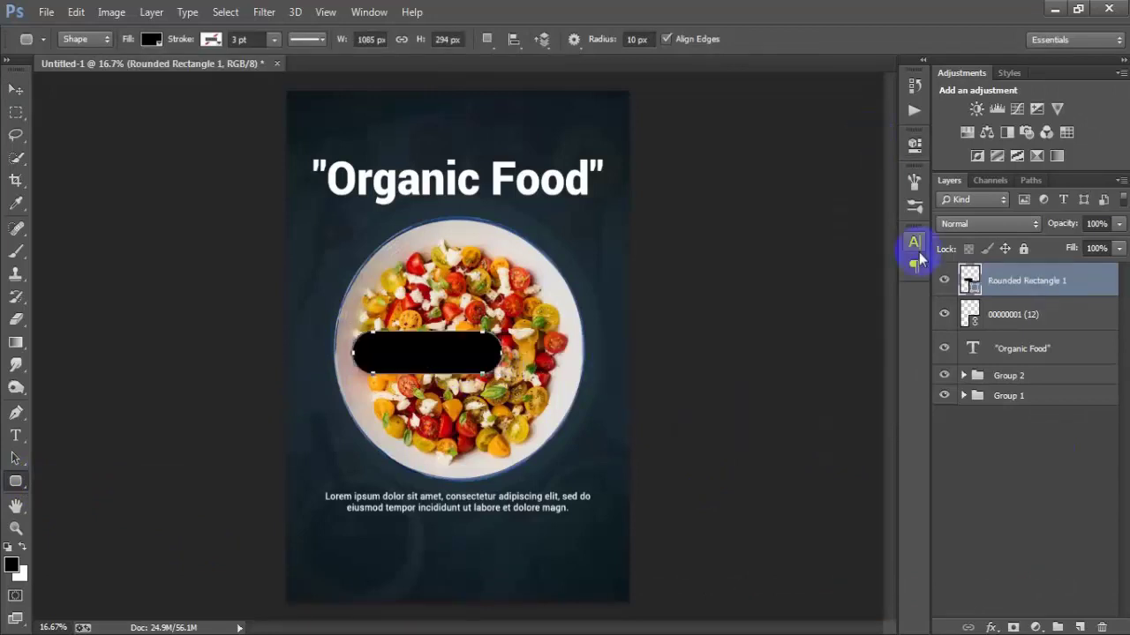
pyautogui.click(14, 92)
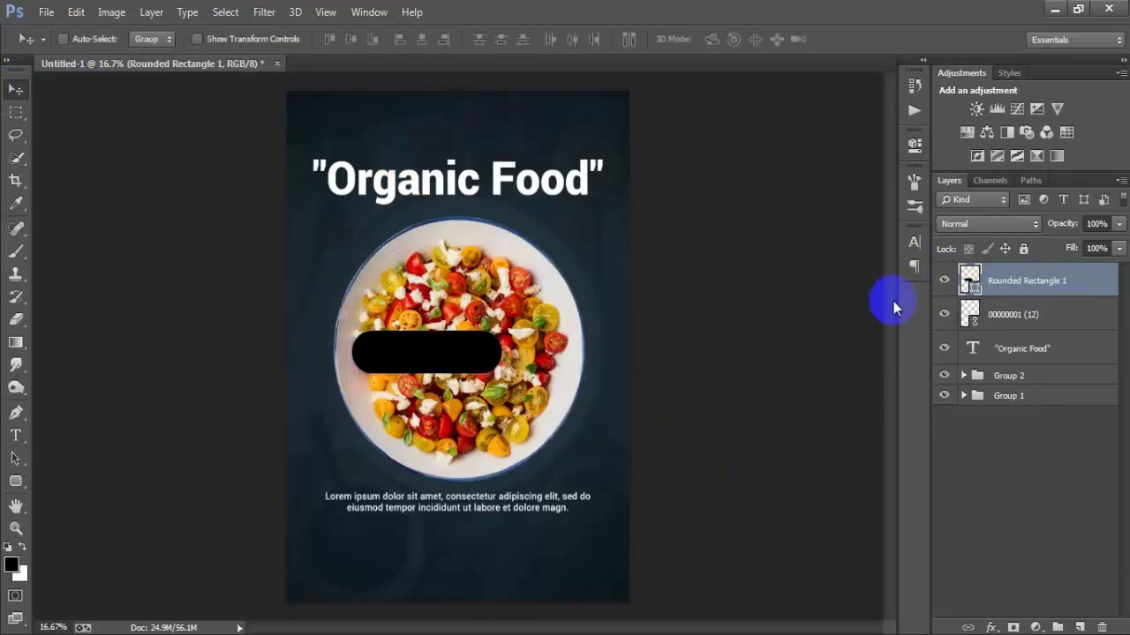
# - Set the rounded rectangle's fill color to yellow FFC600
pyautogui.doubleClick(969, 279)
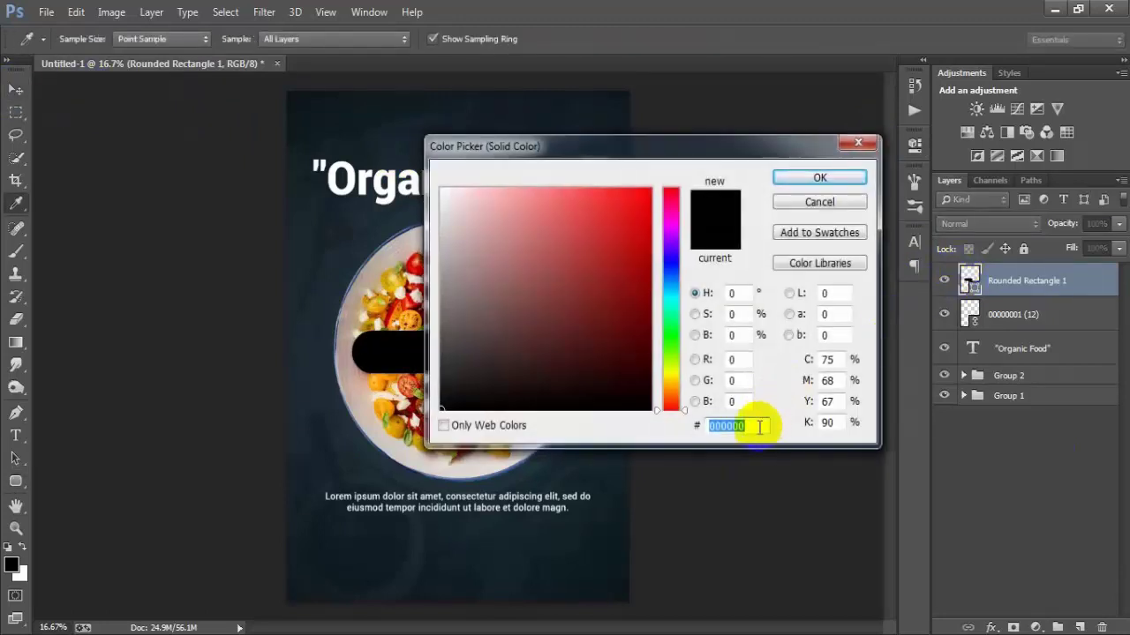
pyautogui.moveTo(760, 427); pyautogui.dragTo(694, 433)
pyautogui.write('F')
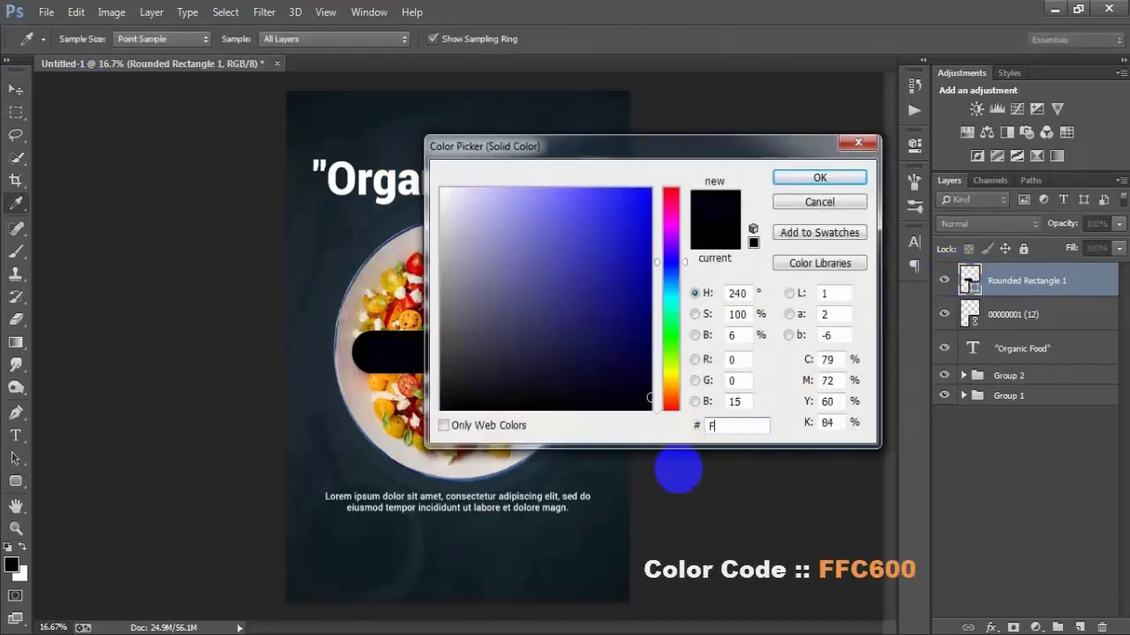
pyautogui.write('FC600')
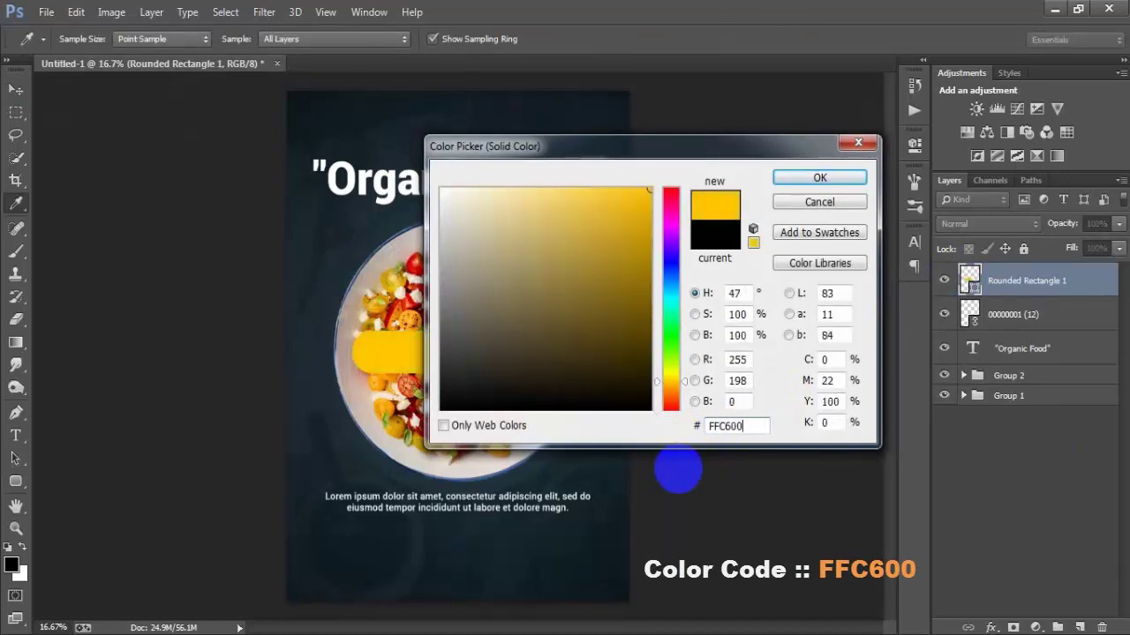
pyautogui.press('Return')
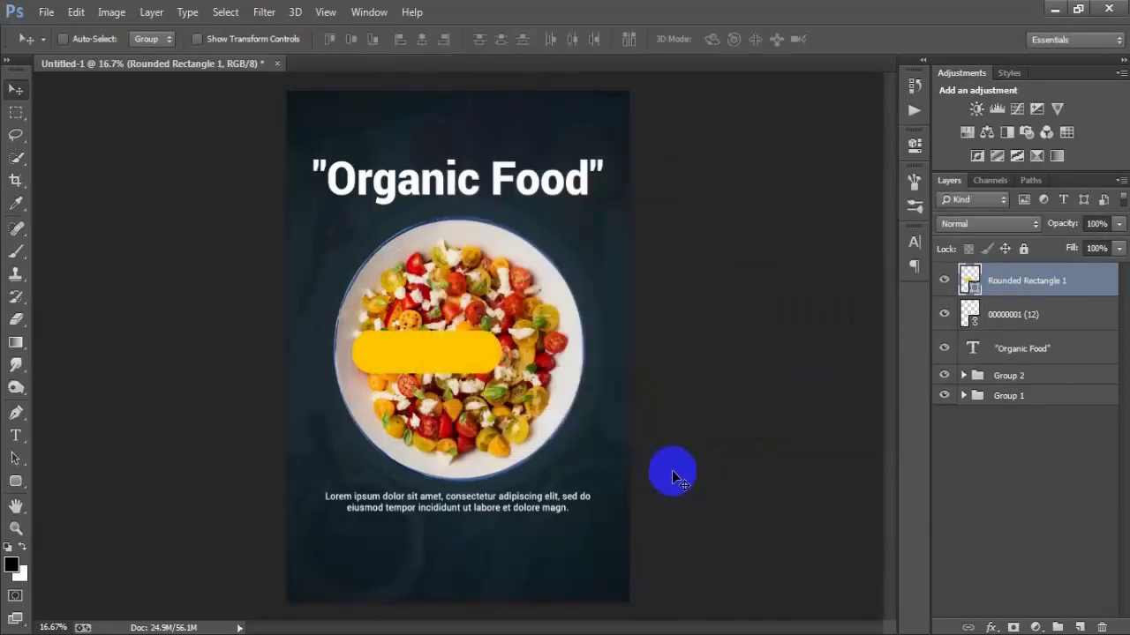
# - Scale the yellow rounded rectangle down to a small button shape and move it just below the lorem ipsum text
pyautogui.hotkey('ctrl', 't')
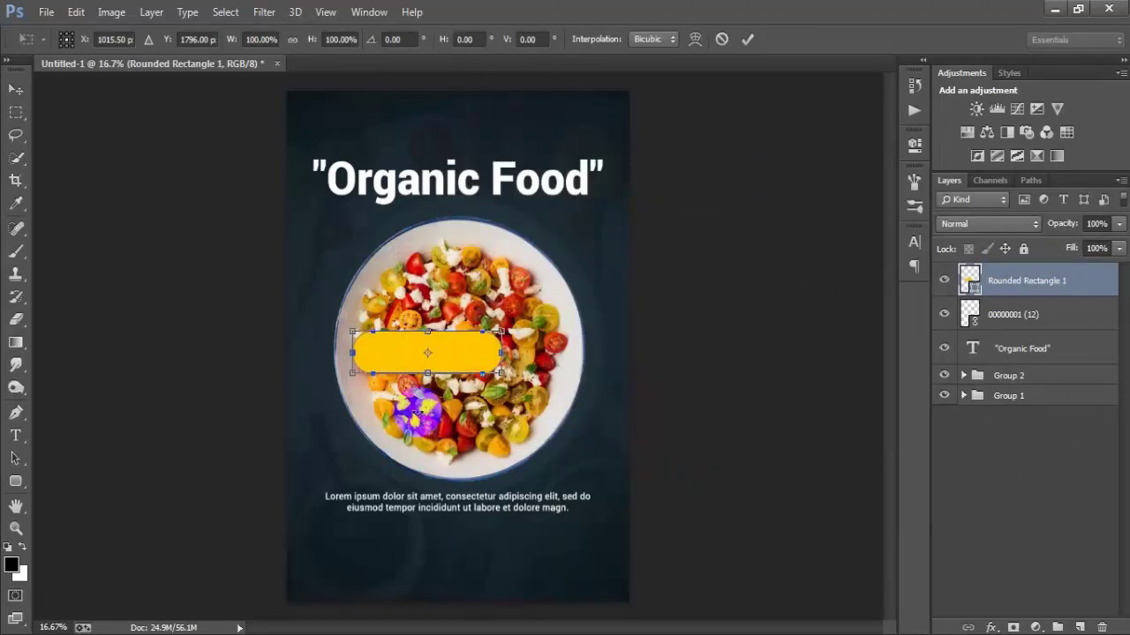
pyautogui.moveTo(430, 373); pyautogui.dragTo(430, 366)
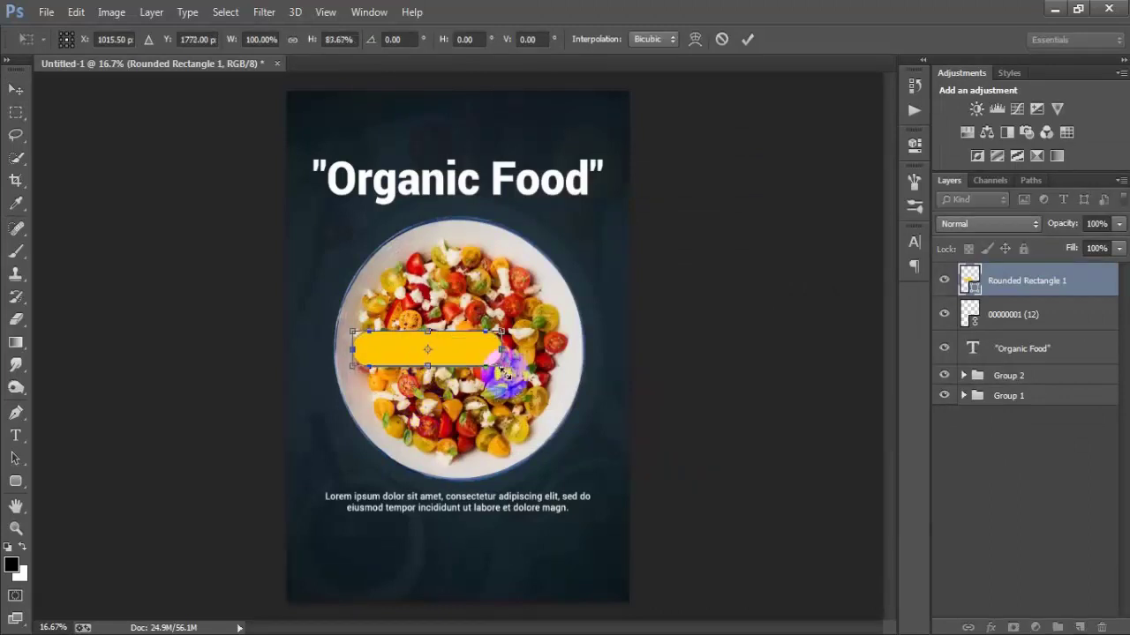
pyautogui.moveTo(503, 367); pyautogui.dragTo(476, 368)
pyautogui.click(748, 38)
pyautogui.moveTo(413, 351); pyautogui.dragTo(461, 533)
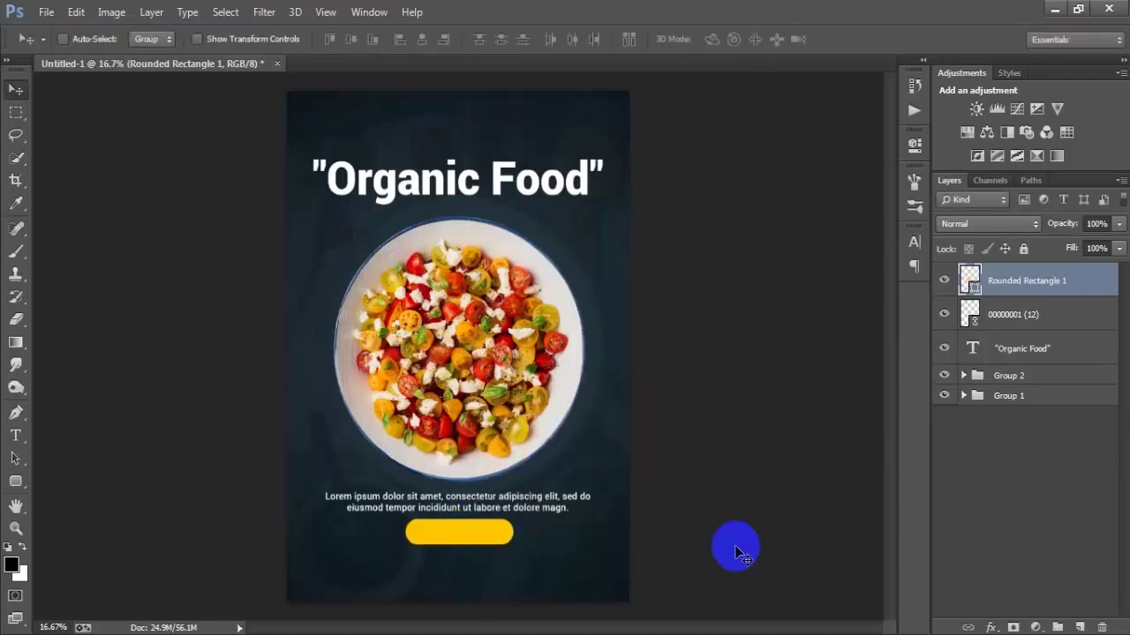
# - Align the horizontal centers of the yellow rounded rectangle and the lorem ipsum text
pyautogui.keyDown('ctrl'); pyautogui.click(1038, 316); pyautogui.keyUp('ctrl')
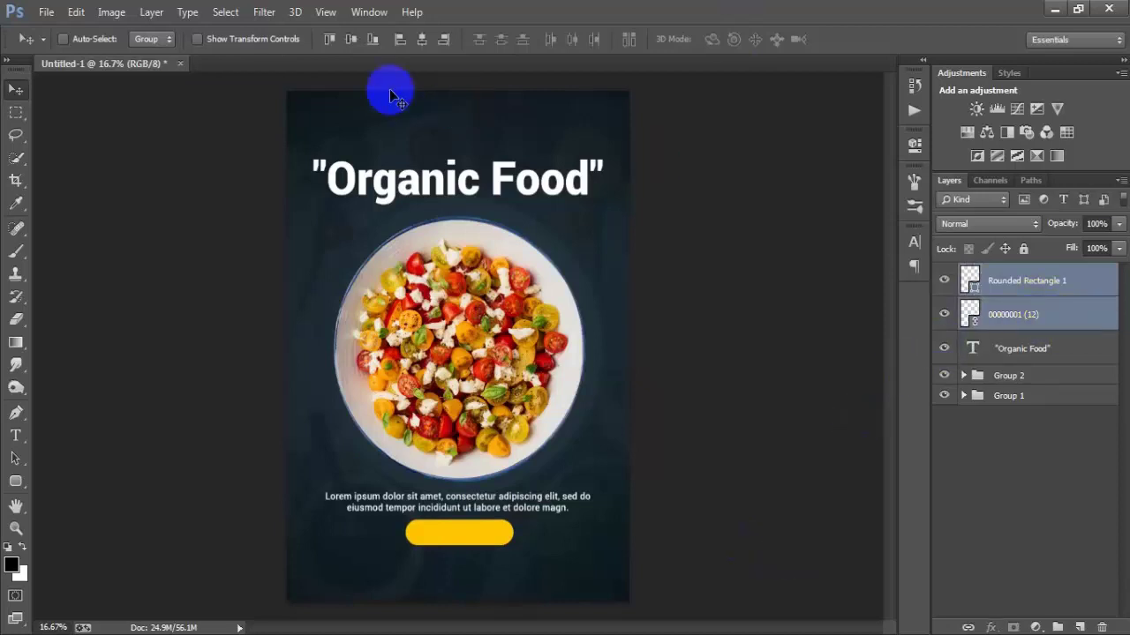
pyautogui.click(423, 40)
pyautogui.click(1027, 287)
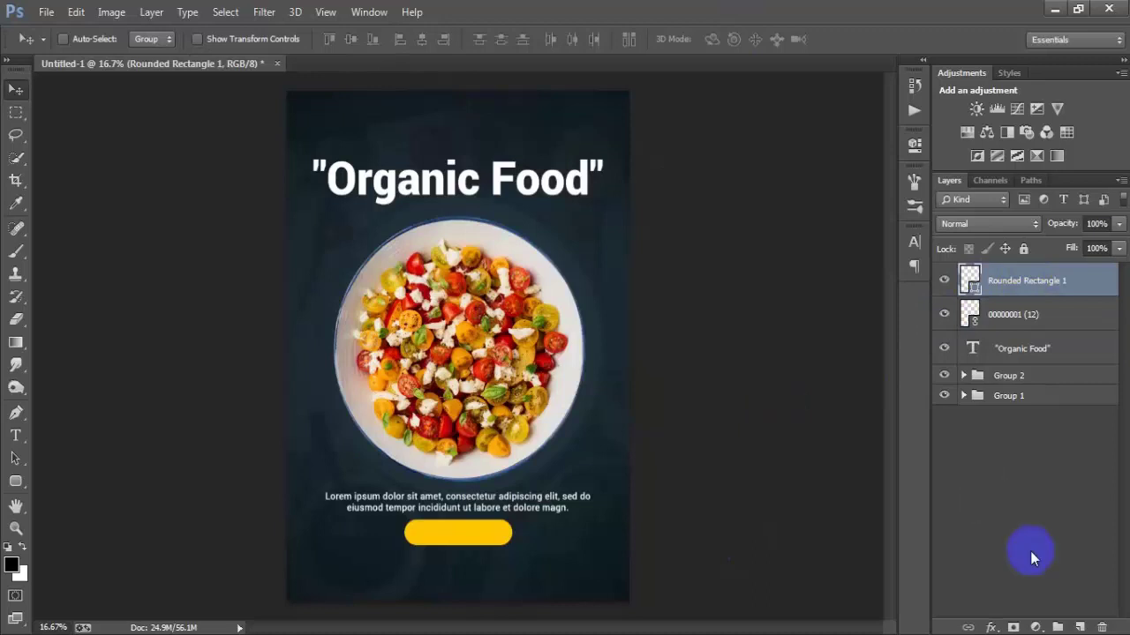
# - Add the white text "ORDER NOW" in Roboto Black, 31.68 pt, on a new layer over the salad bowl
pyautogui.click(1079, 627)
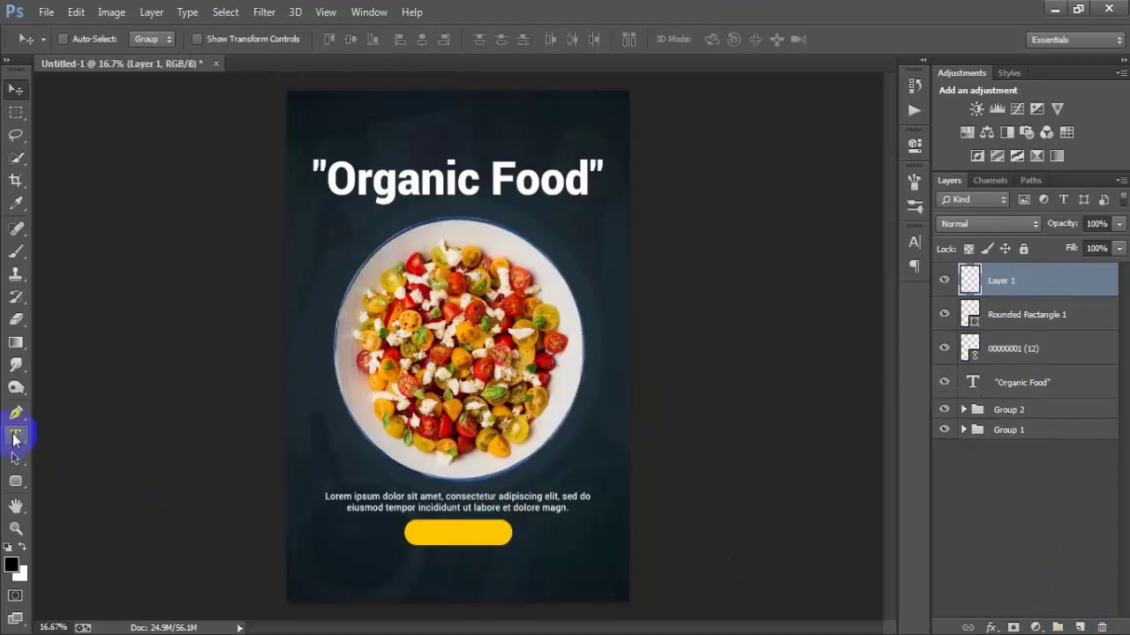
pyautogui.click(16, 436)
pyautogui.click(368, 439)
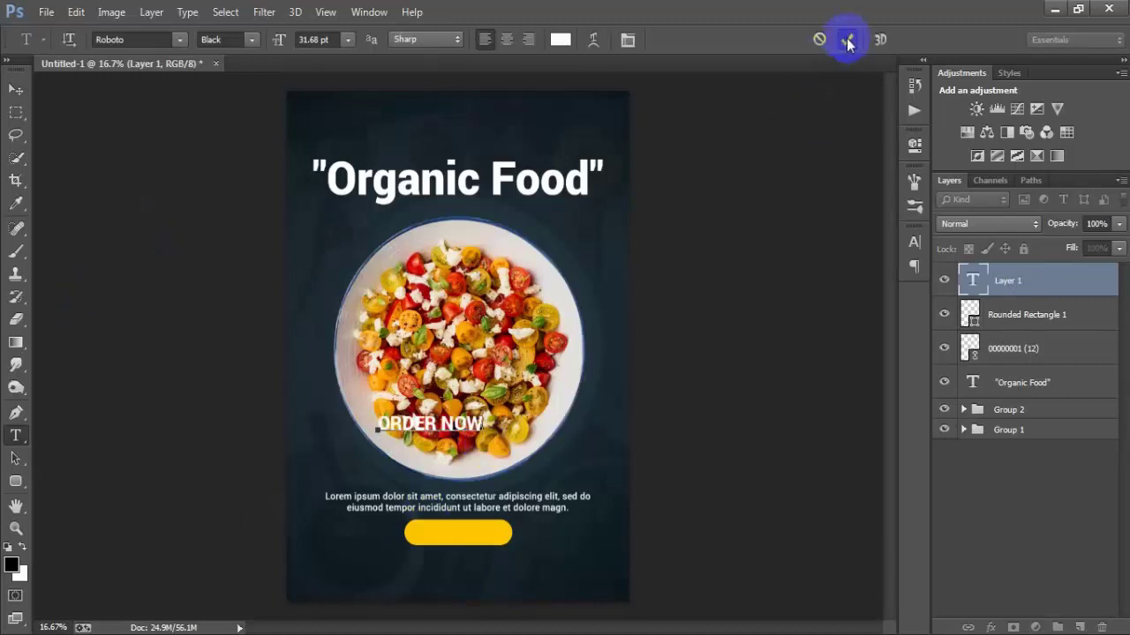
pyautogui.click(848, 41)
# - Move the "ORDER NOW" text onto the yellow button, scale it down to fit, and align it horizontally with the button's center
pyautogui.click(17, 91)
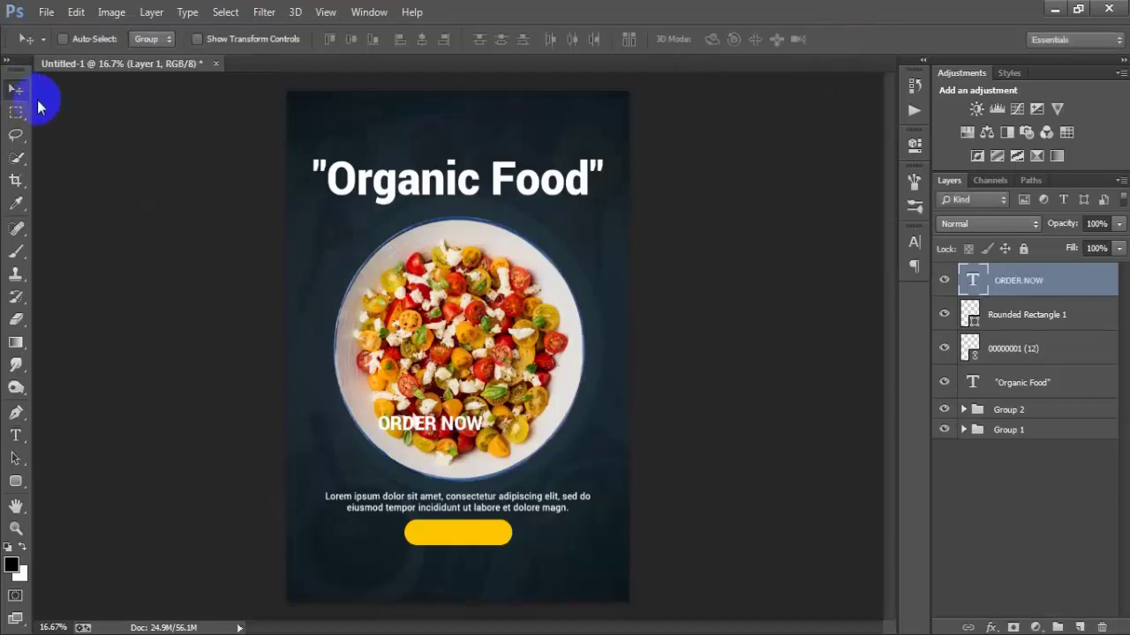
pyautogui.moveTo(464, 418); pyautogui.dragTo(490, 535)
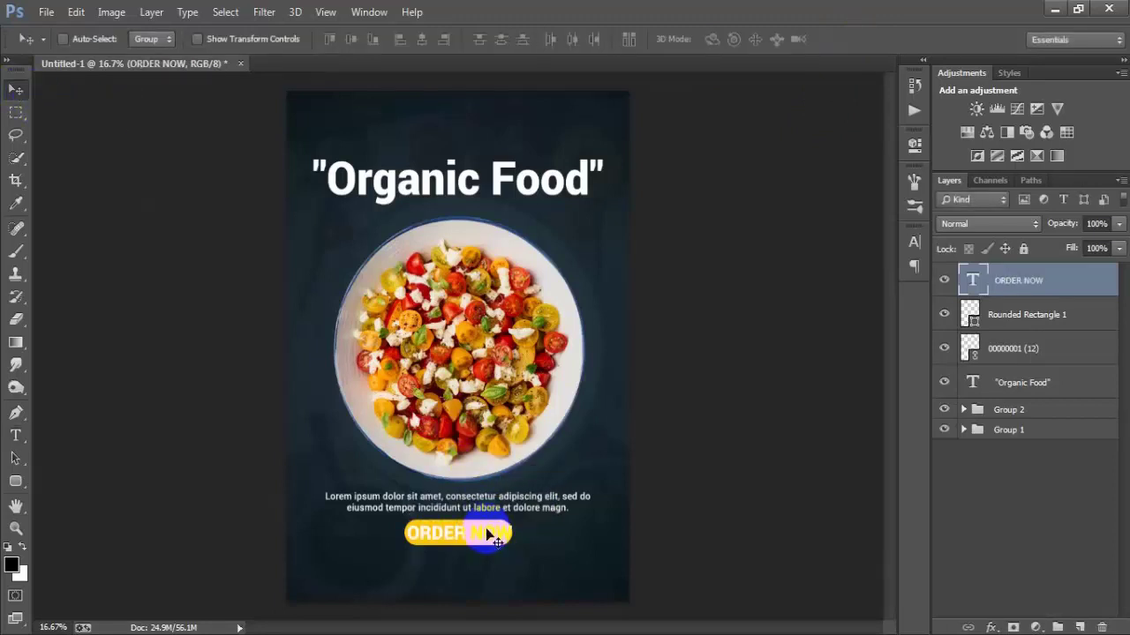
pyautogui.hotkey('ctrl', 't')
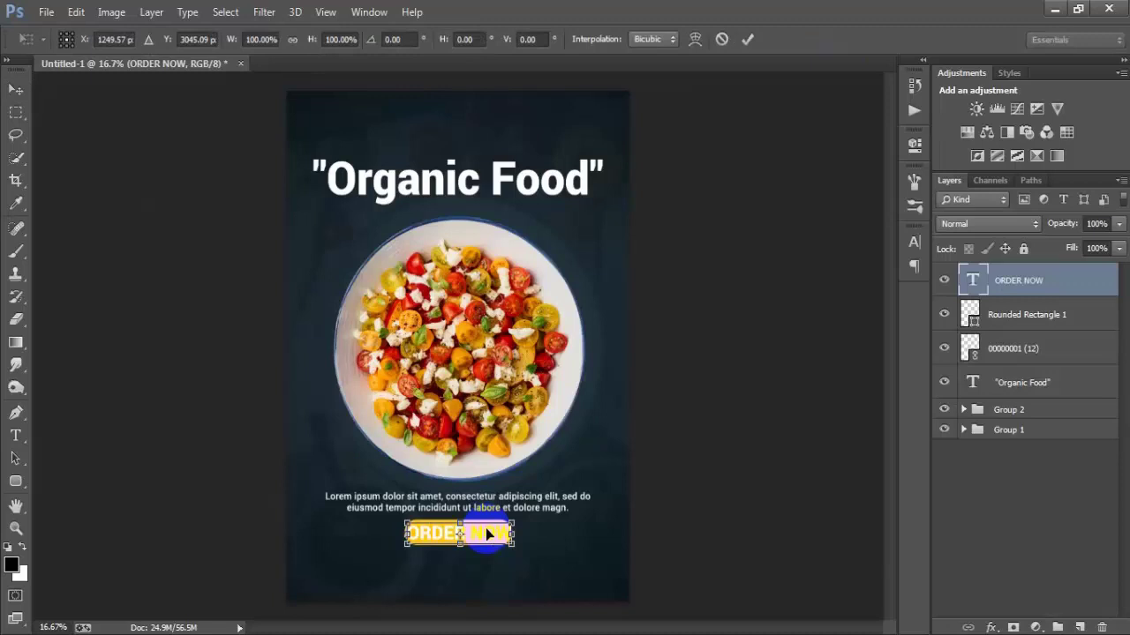
pyautogui.moveTo(512, 544); pyautogui.dragTo(505, 547)
pyautogui.click(748, 39)
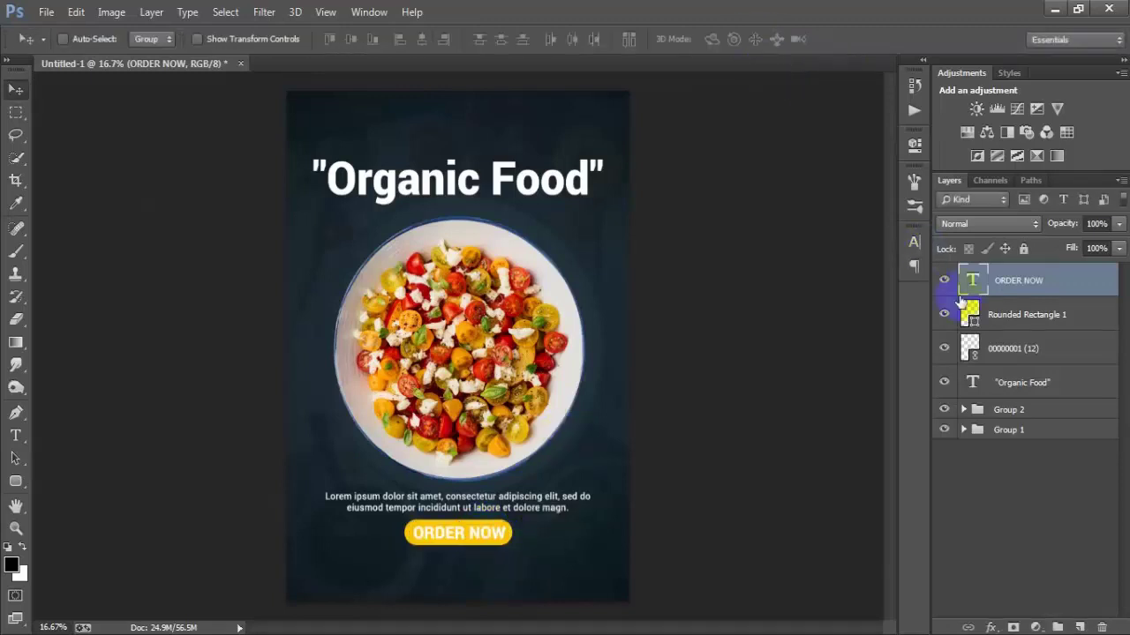
pyautogui.keyDown('shift'); pyautogui.click(1012, 320); pyautogui.keyUp('shift')
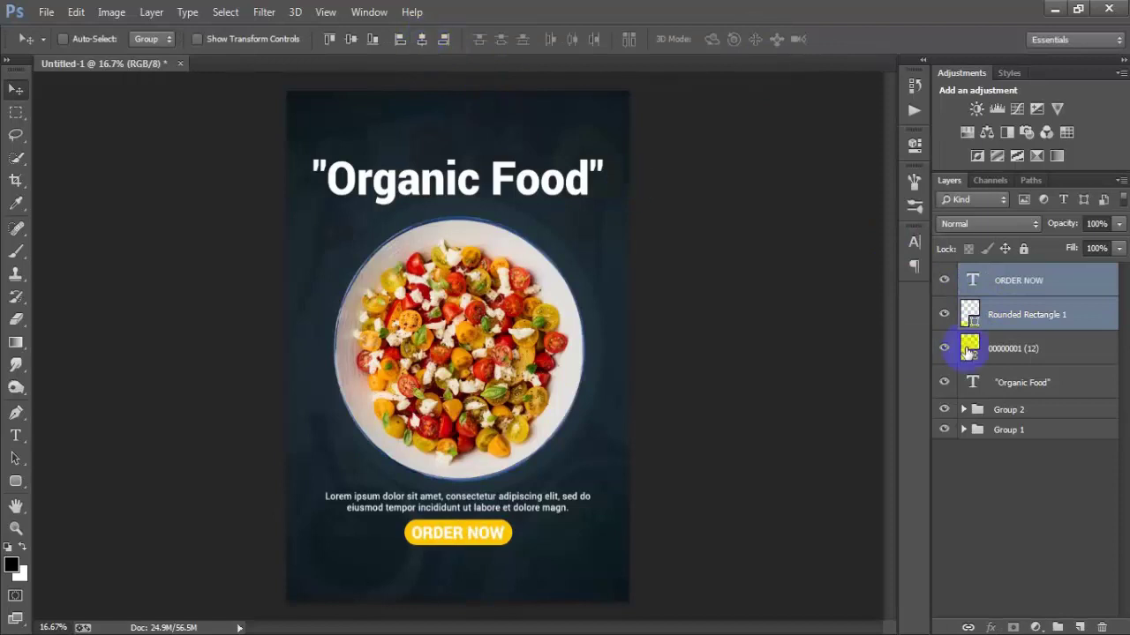
pyautogui.click(1017, 290)
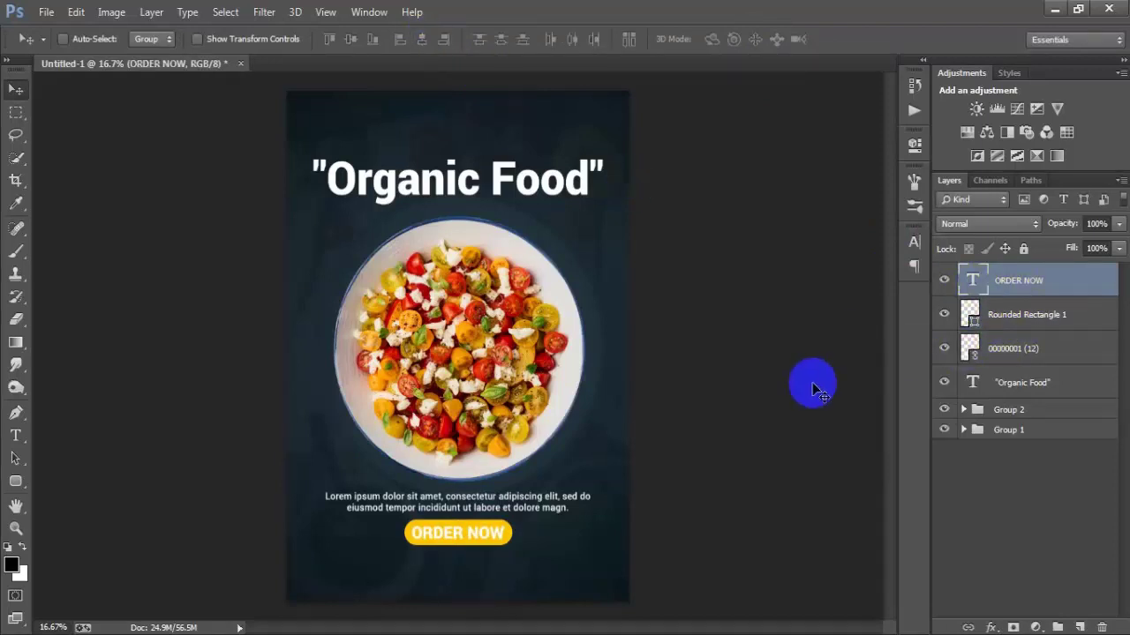
pyautogui.click(46, 12)
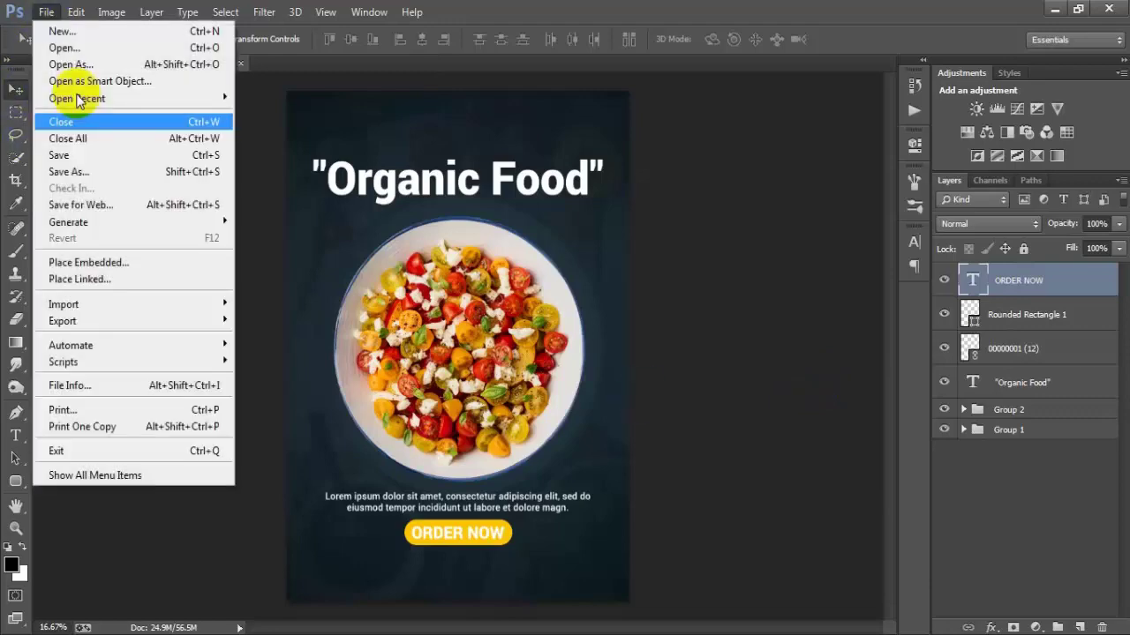
pyautogui.click(132, 279)
pyautogui.click(732, 255)
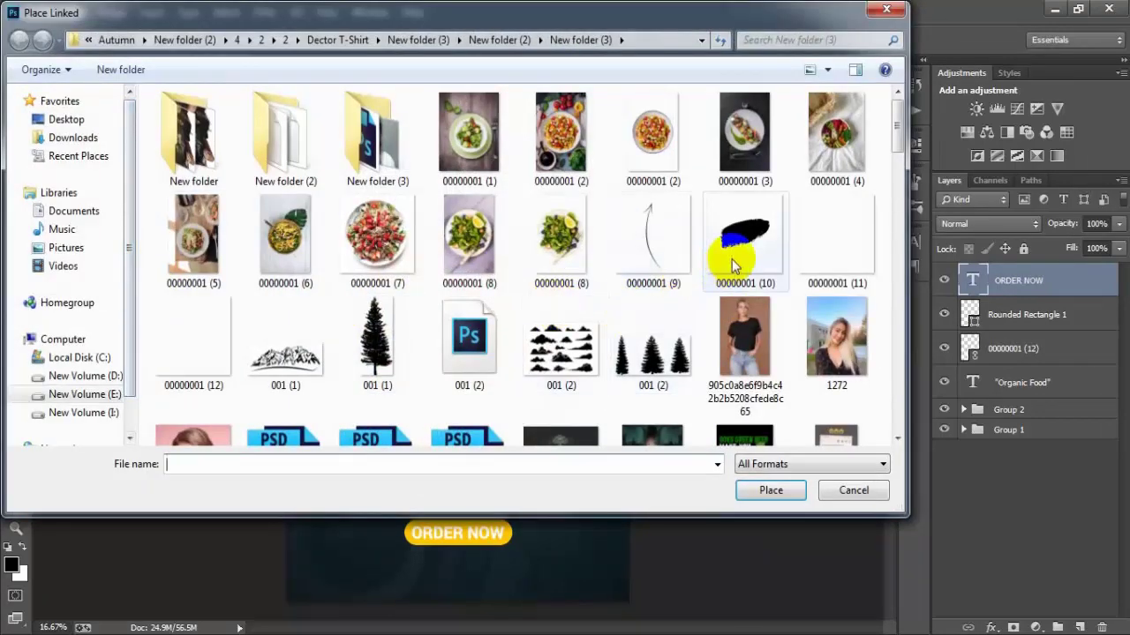
pyautogui.click(768, 491)
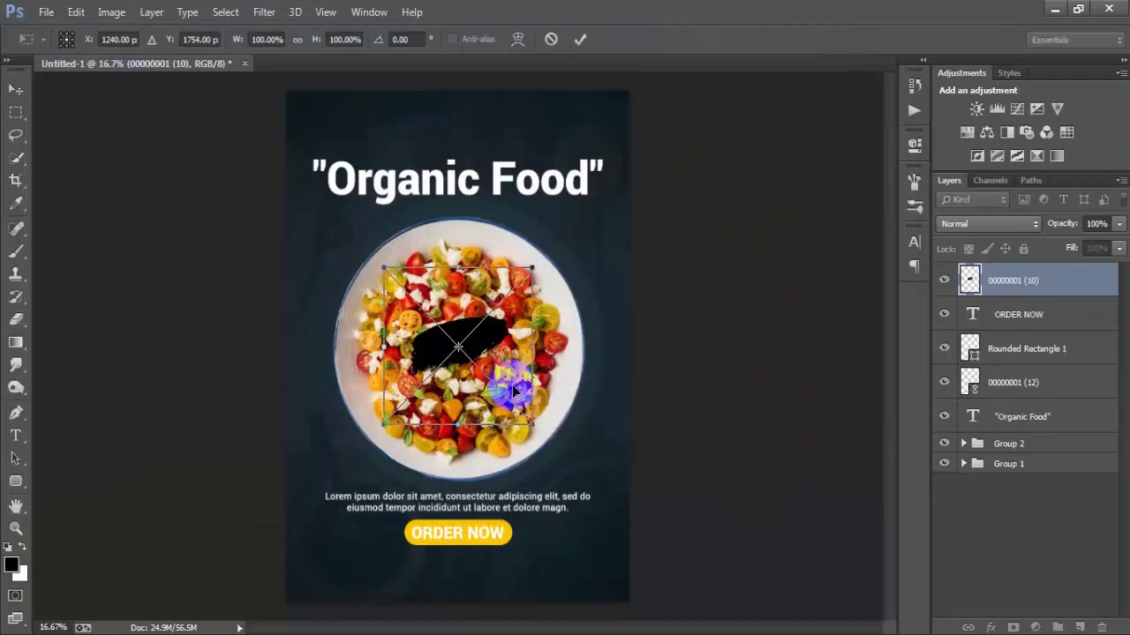
# - Scale the brush stroke to about 102% and position it over the bowl's upper-left edge, below the title
pyautogui.moveTo(533, 424); pyautogui.dragTo(553, 446)
pyautogui.moveTo(494, 353); pyautogui.dragTo(438, 269)
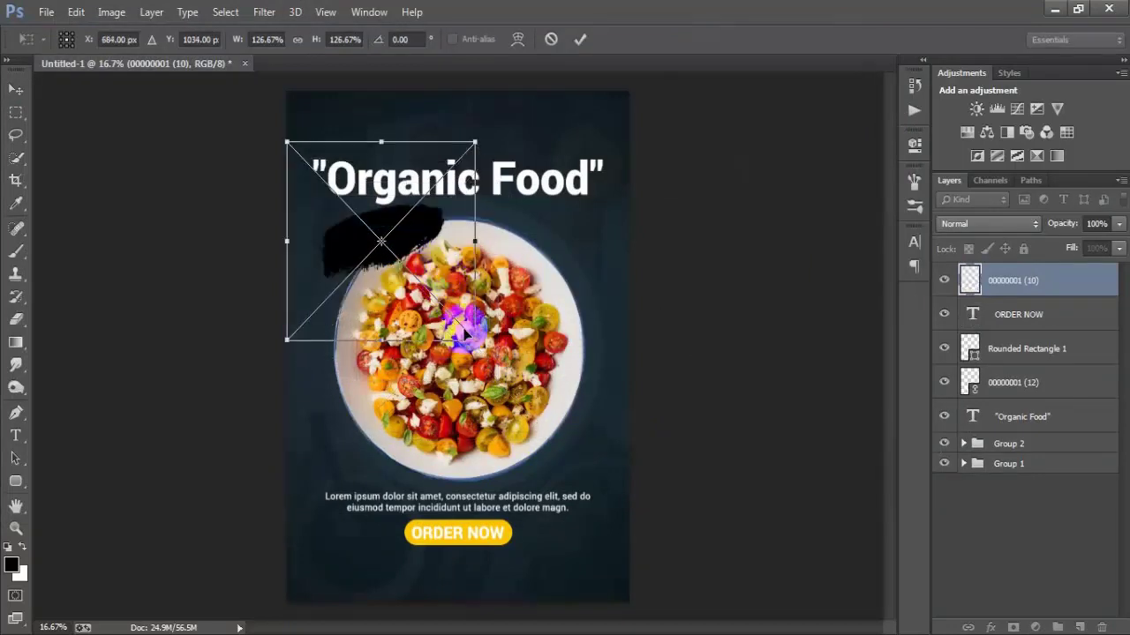
pyautogui.moveTo(475, 340); pyautogui.dragTo(429, 270)
pyautogui.click(580, 39)
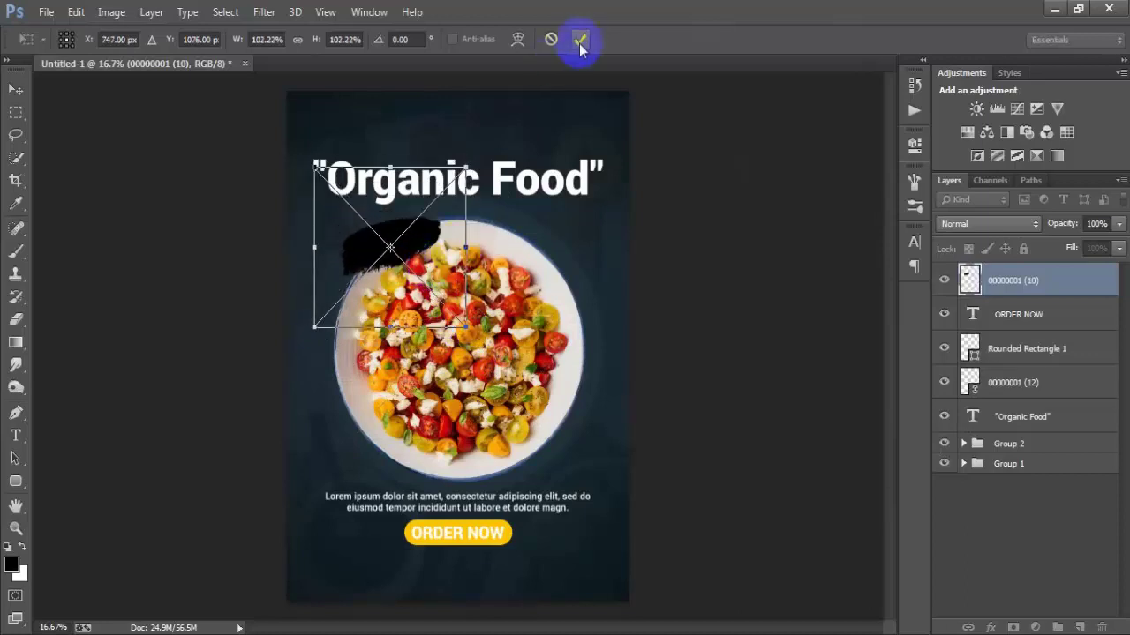
pyautogui.click(757, 285)
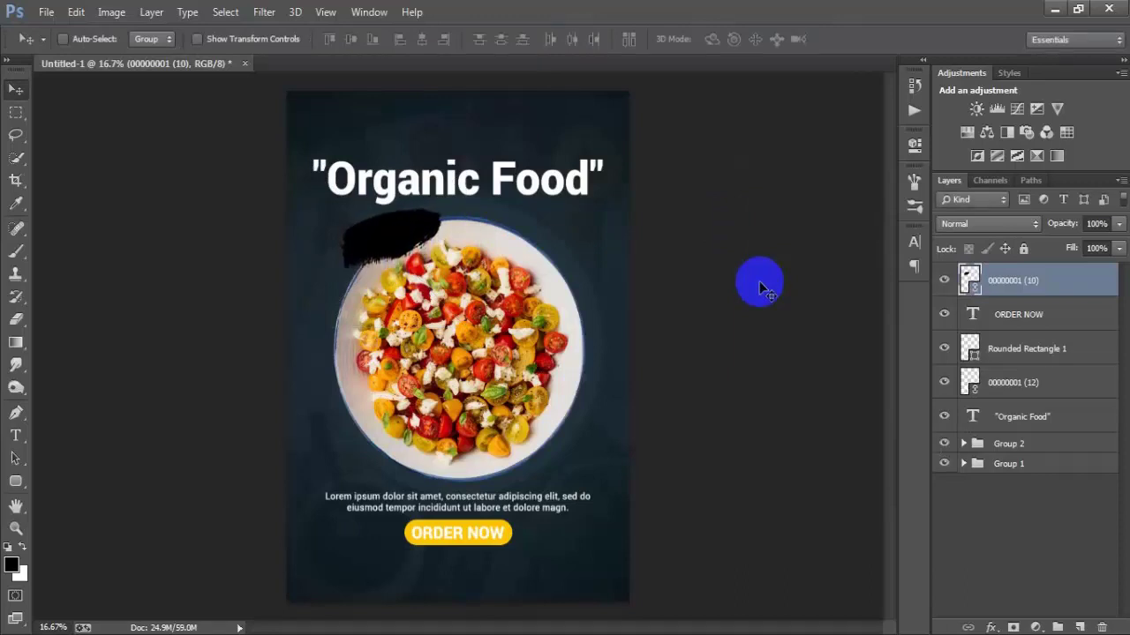
# - Rasterize the brush stroke layer and apply a Color Overlay in yellow ffc600, sampled from the "ORDER NOW" button
pyautogui.rightClick(1029, 281)
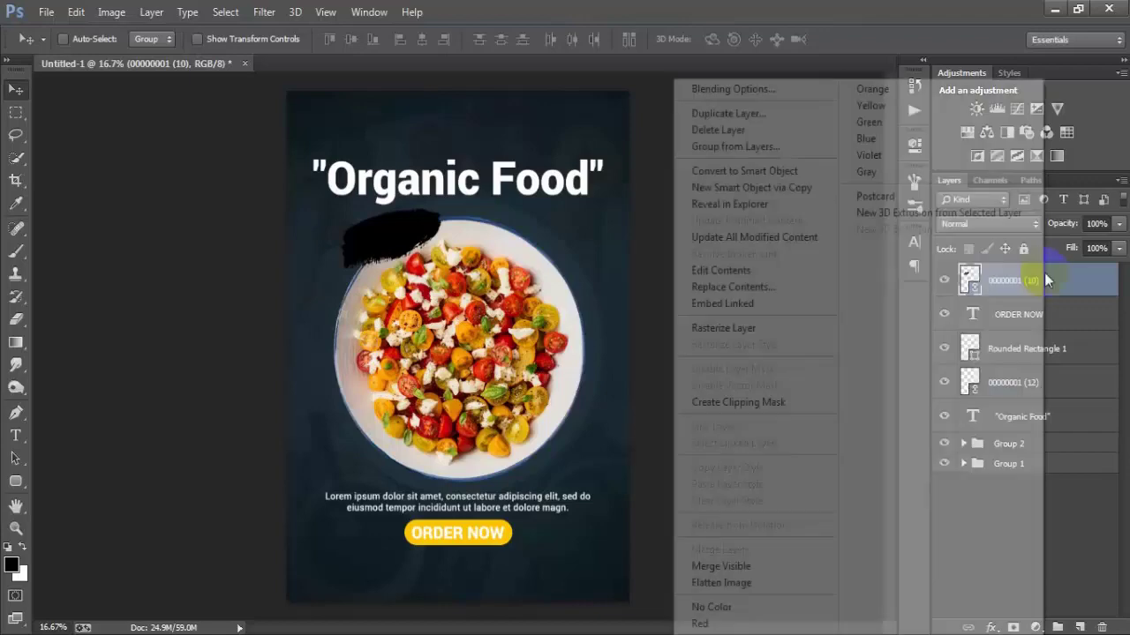
pyautogui.click(790, 323)
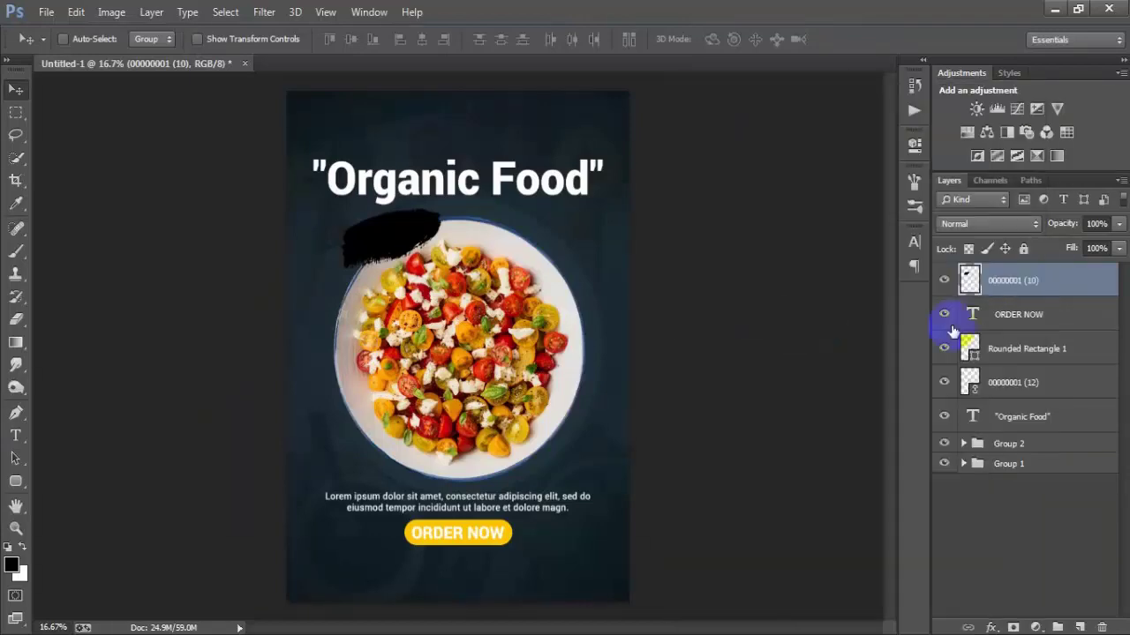
pyautogui.doubleClick(1098, 285)
pyautogui.click(545, 312)
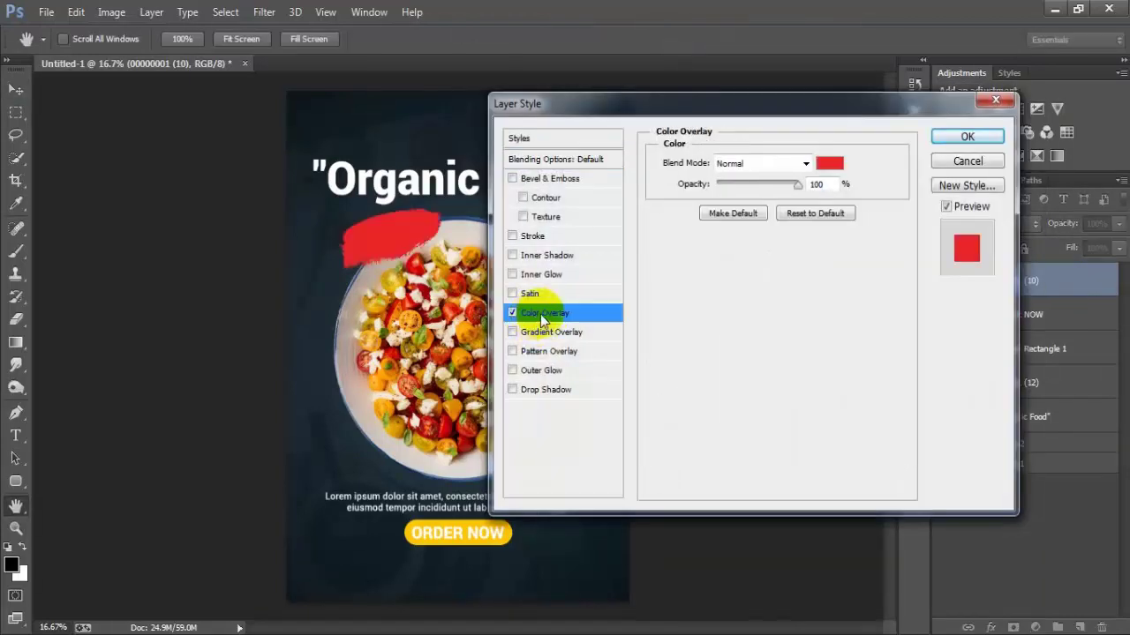
pyautogui.click(829, 164)
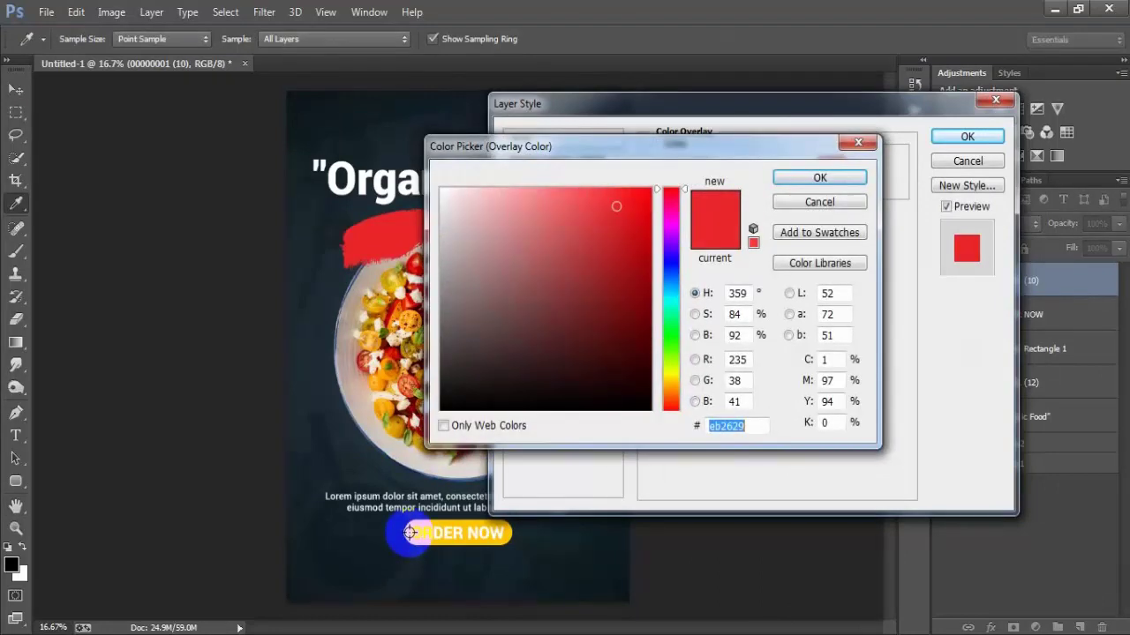
pyautogui.click(409, 532)
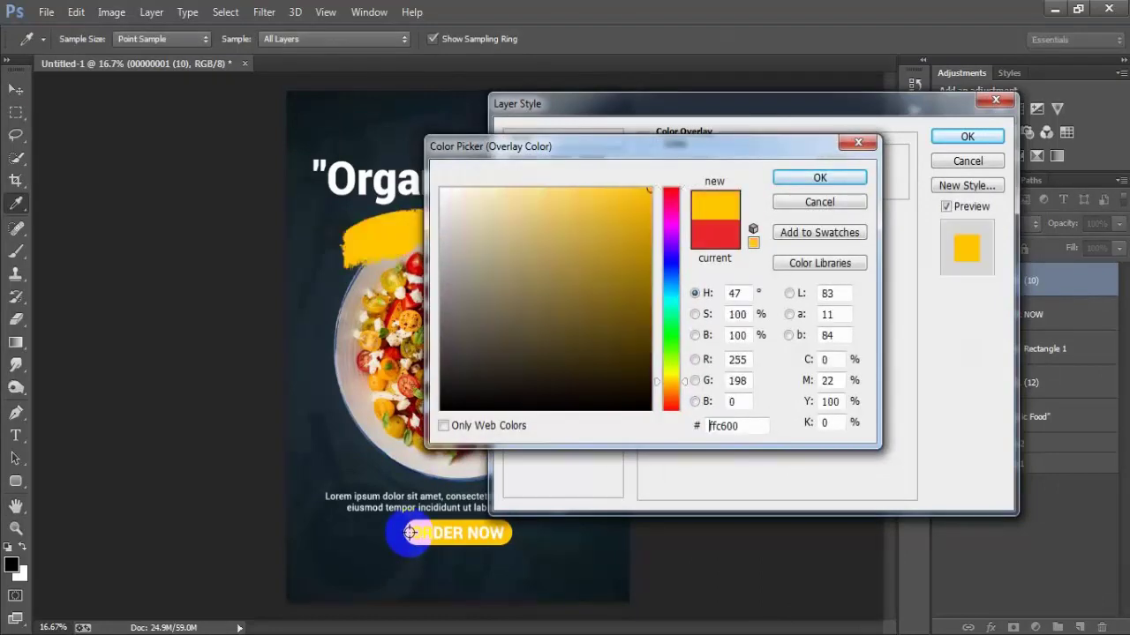
pyautogui.click(806, 179)
pyautogui.click(949, 135)
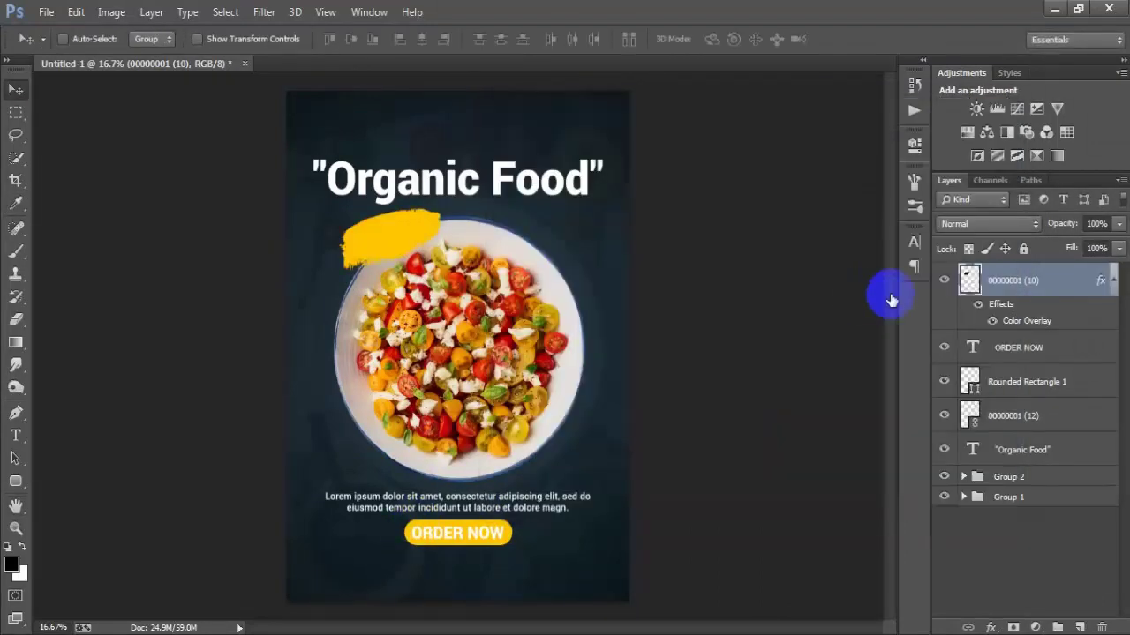
pyautogui.click(1112, 292)
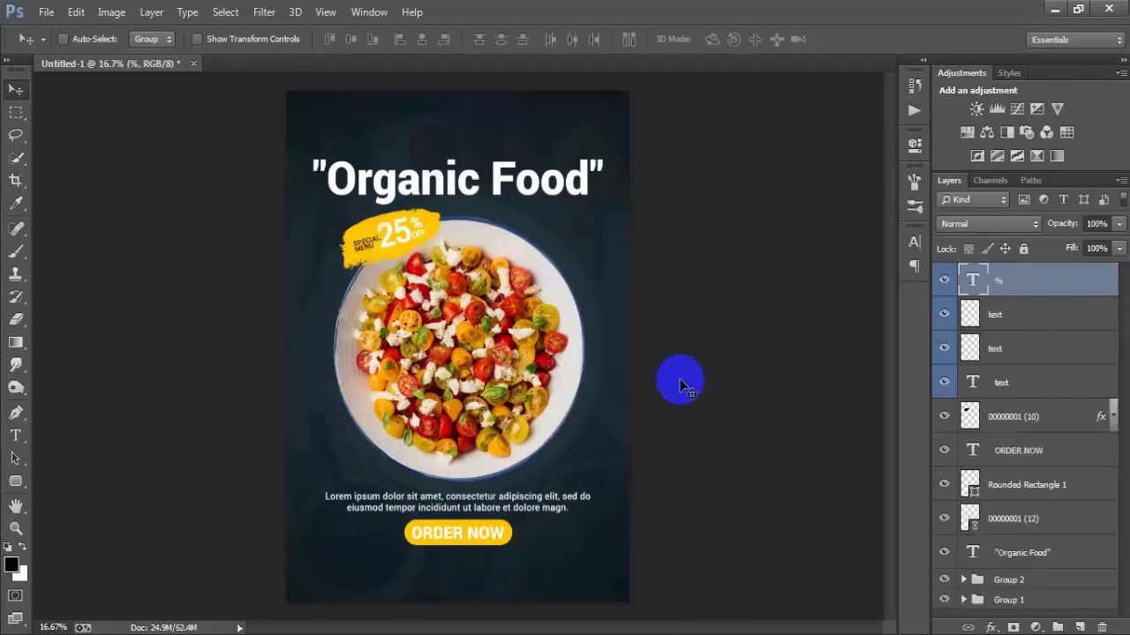
# - Toggle the visibility of the discount badge's text and brush stroke layers to check what each one contains
pyautogui.click(945, 316)
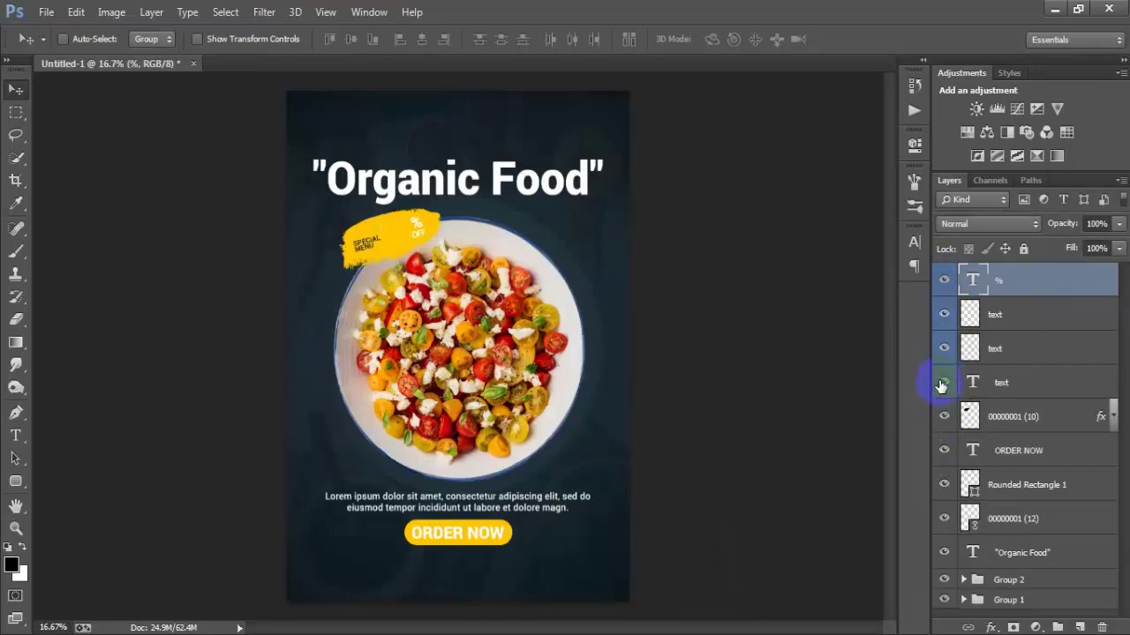
pyautogui.click(943, 383)
pyautogui.click(944, 414)
pyautogui.click(945, 415)
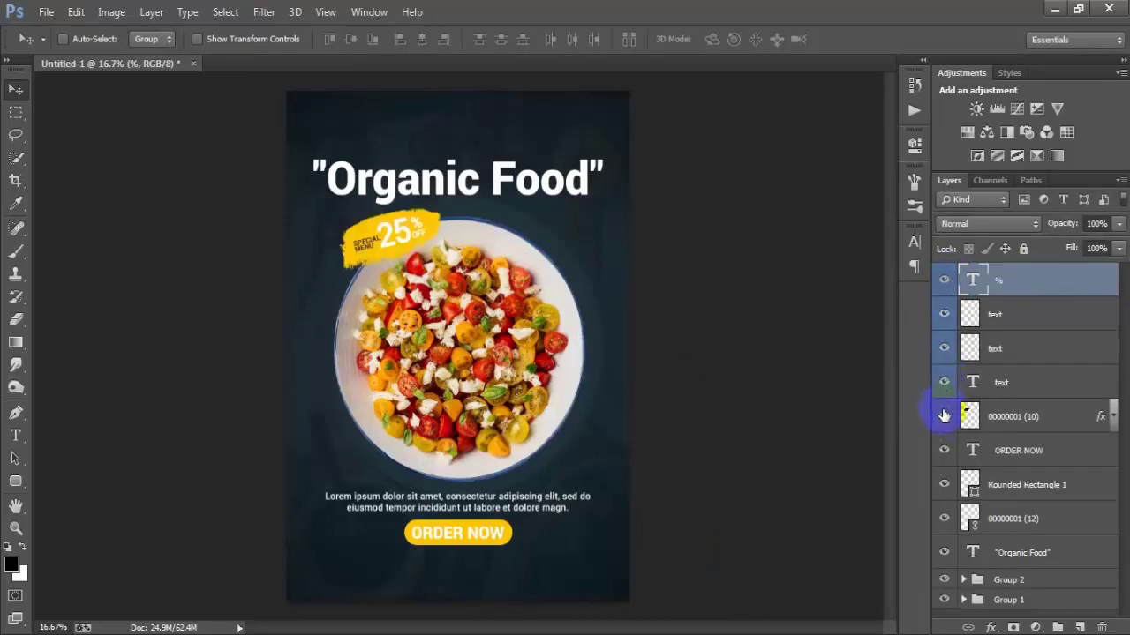
# - Group all layers from the "%" text down to the "Organic Food" title
pyautogui.click(44, 11)
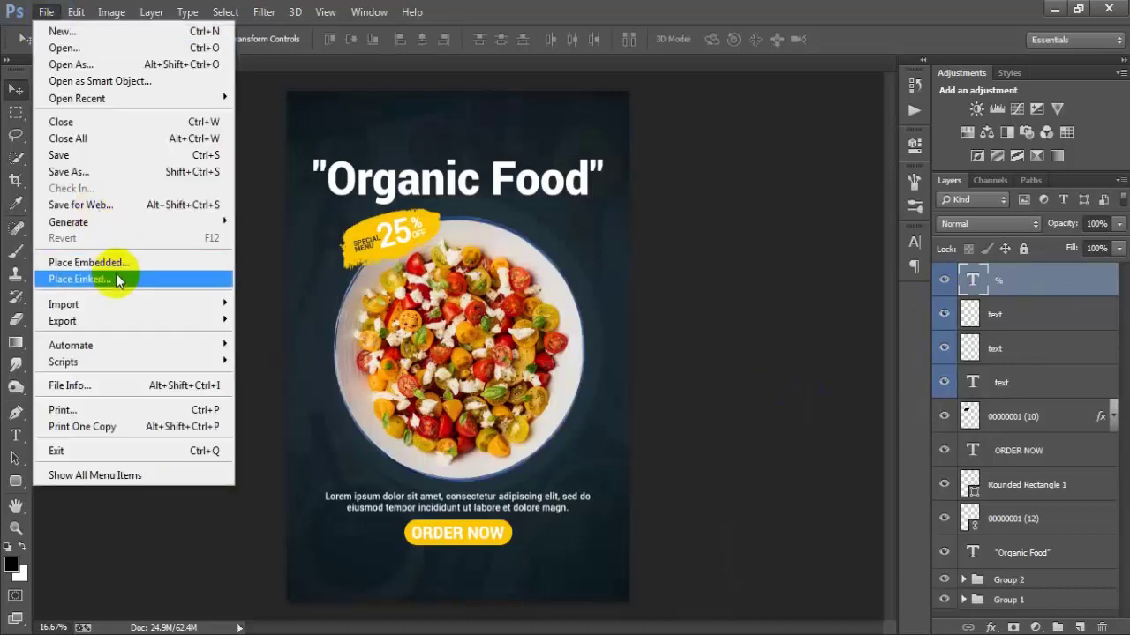
pyautogui.click(1033, 283)
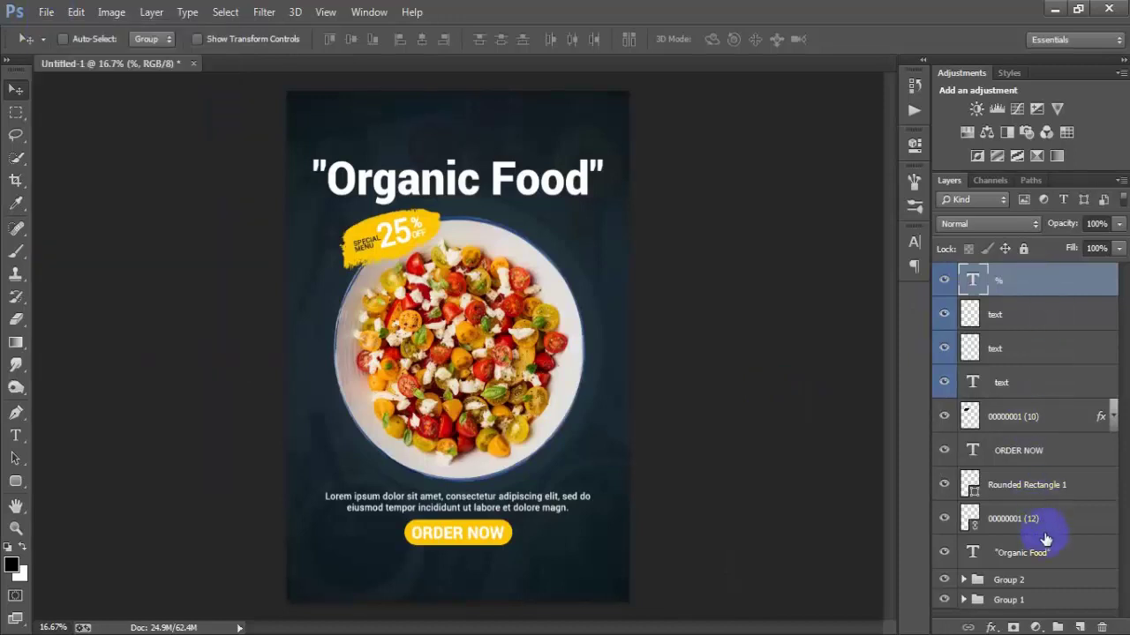
pyautogui.keyDown('shift'); pyautogui.click(1044, 556); pyautogui.keyUp('shift')
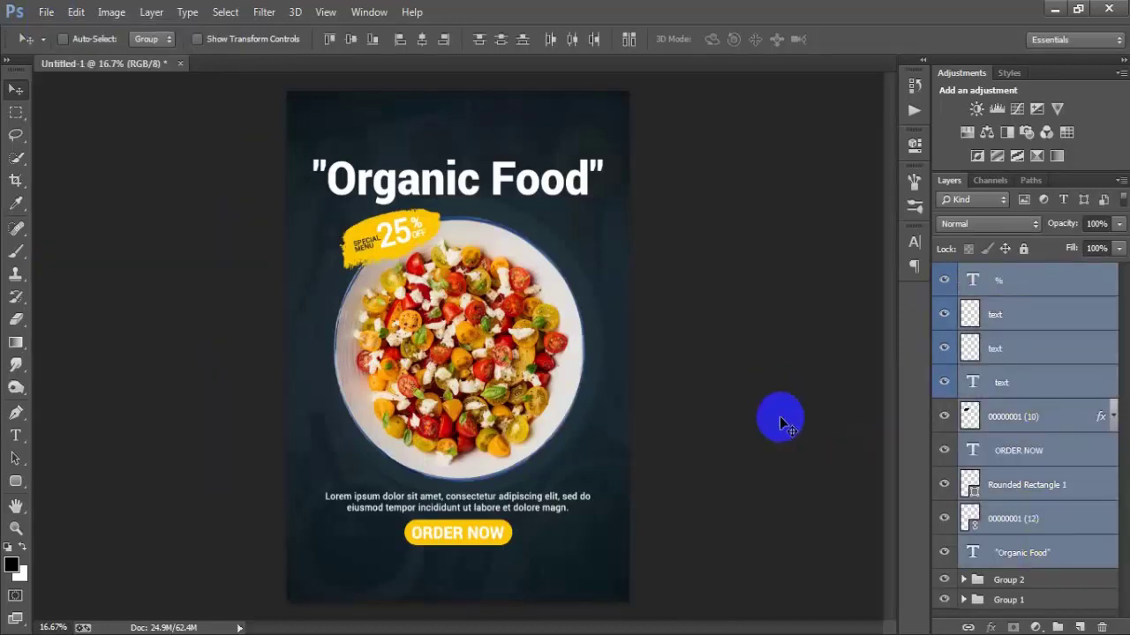
pyautogui.hotkey('ctrl', 'g')
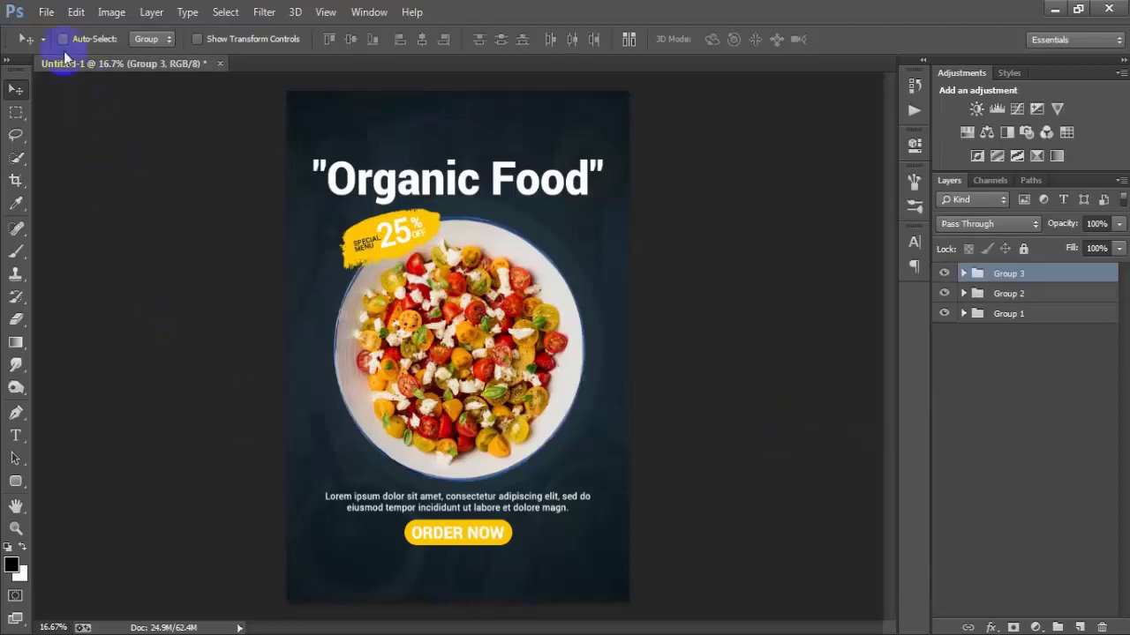
# - Place the curved arrow image 00000001 (9) as a linked file above Group 3, keeping its original size
pyautogui.click(46, 11)
pyautogui.click(94, 279)
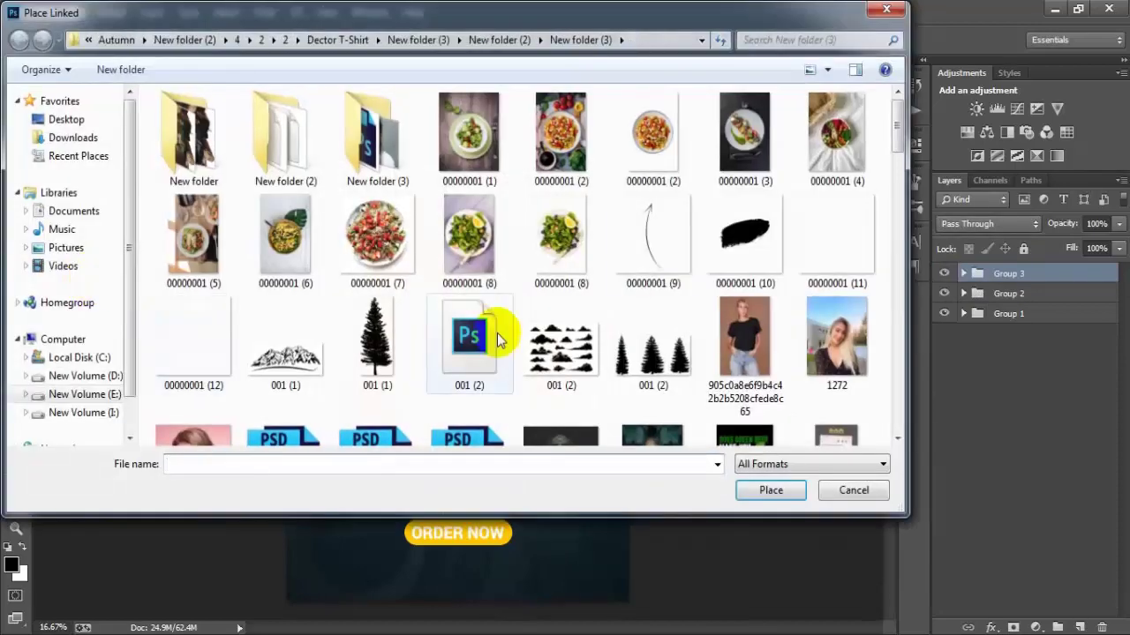
pyautogui.click(652, 252)
pyautogui.click(766, 492)
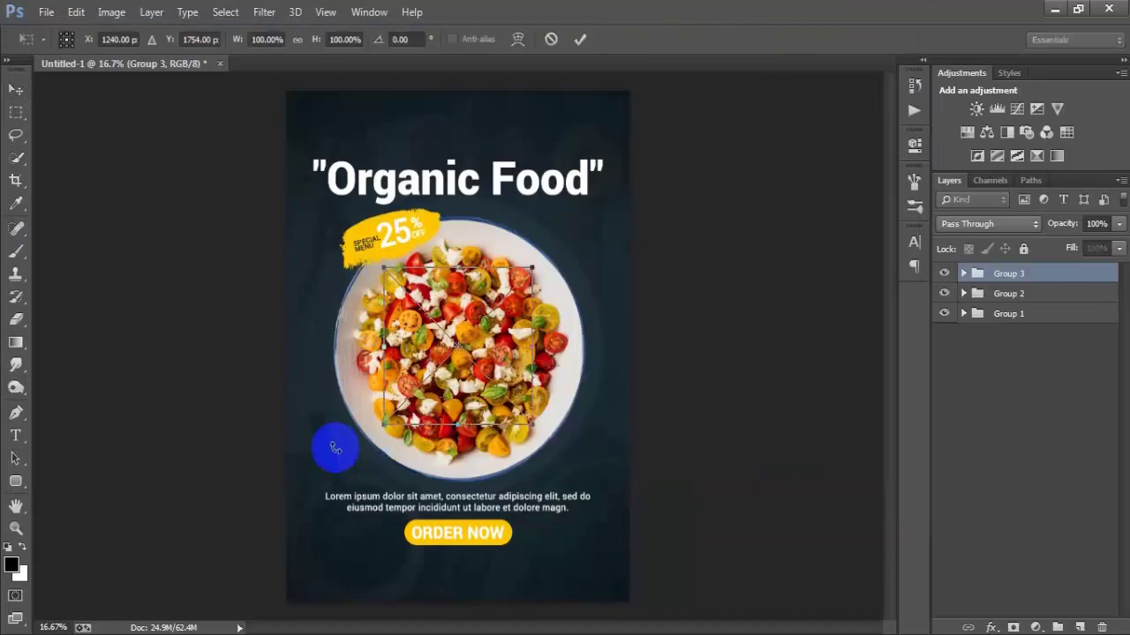
pyautogui.click(580, 39)
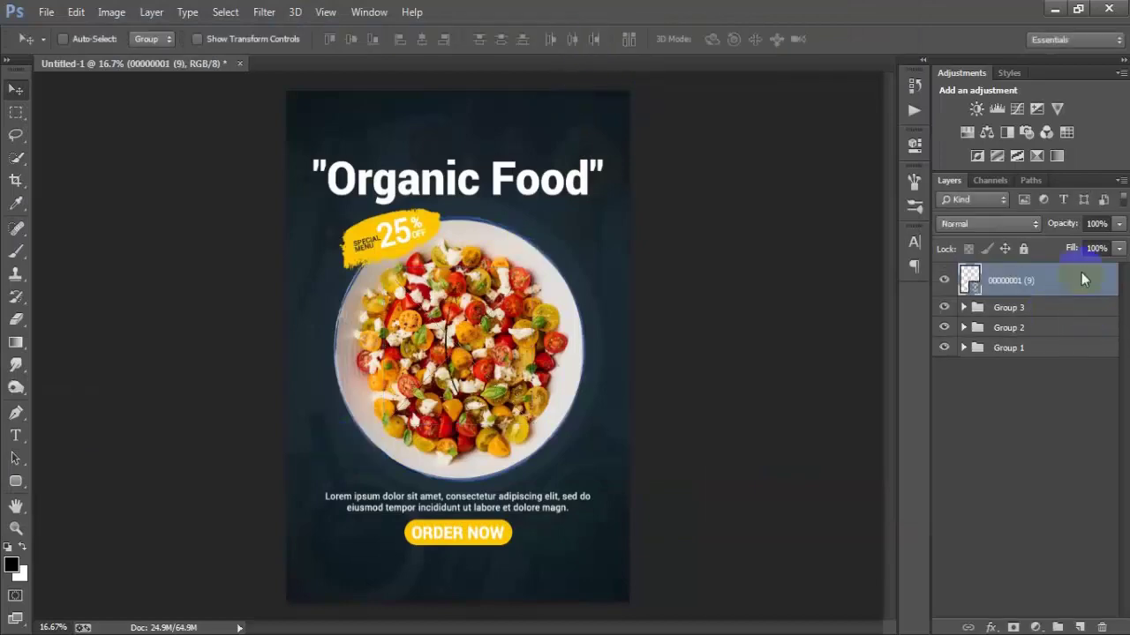
# - Rasterize the arrow layer and apply a white Color Overlay at 100% opacity
pyautogui.rightClick(1081, 274)
pyautogui.click(830, 329)
pyautogui.doubleClick(1076, 298)
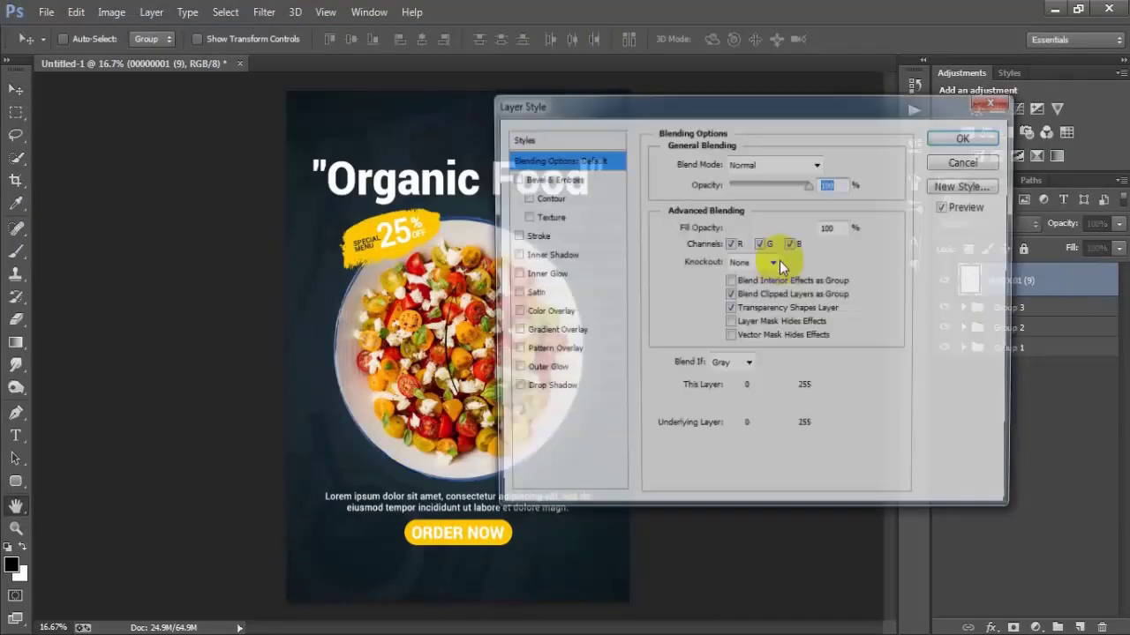
pyautogui.click(553, 315)
pyautogui.click(832, 165)
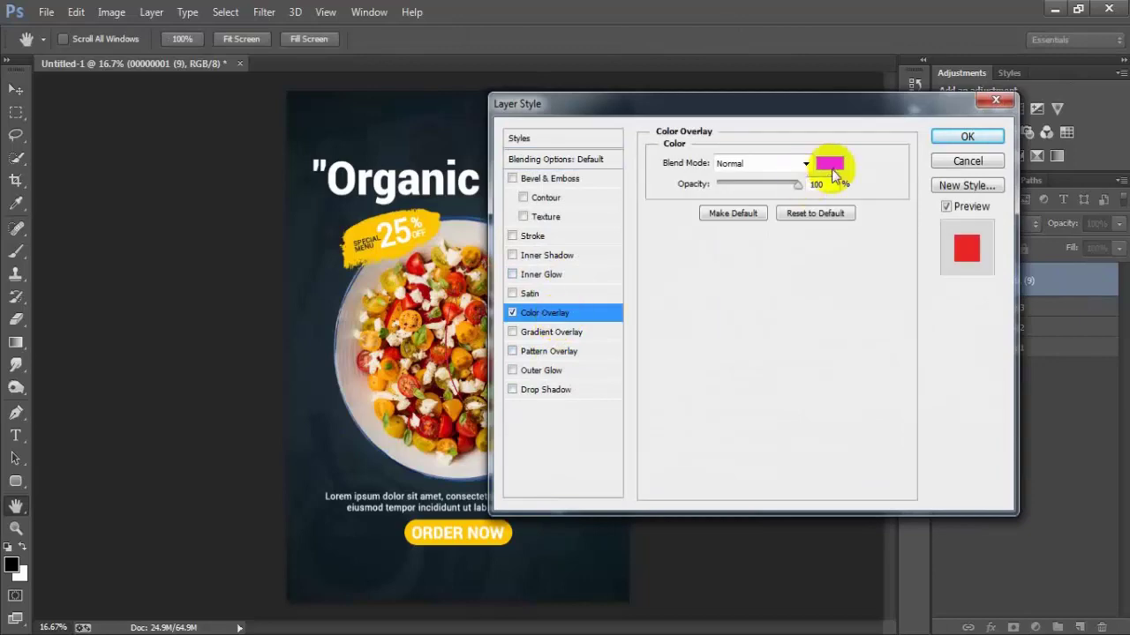
pyautogui.moveTo(621, 261); pyautogui.dragTo(364, 153)
pyautogui.click(821, 178)
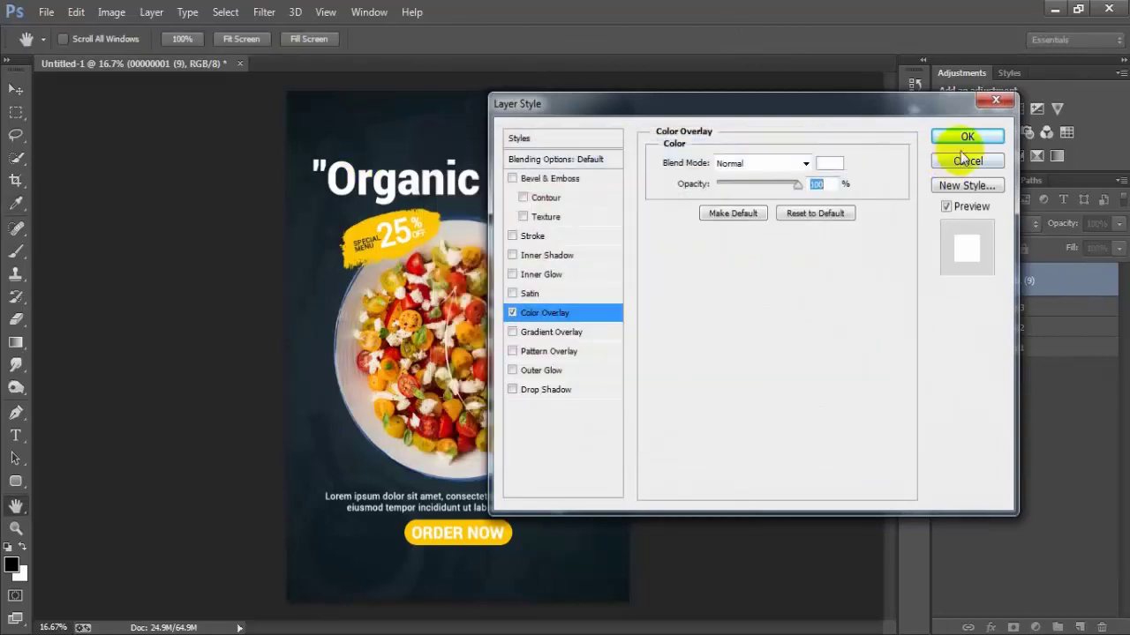
pyautogui.click(967, 137)
pyautogui.click(1113, 280)
# - Move the arrow beside the bowl's lower-left edge and rotate it about -11.5°, plus another -2°, to follow the rim
pyautogui.moveTo(510, 428); pyautogui.dragTo(430, 533)
pyautogui.hotkey('ctrl', 't')
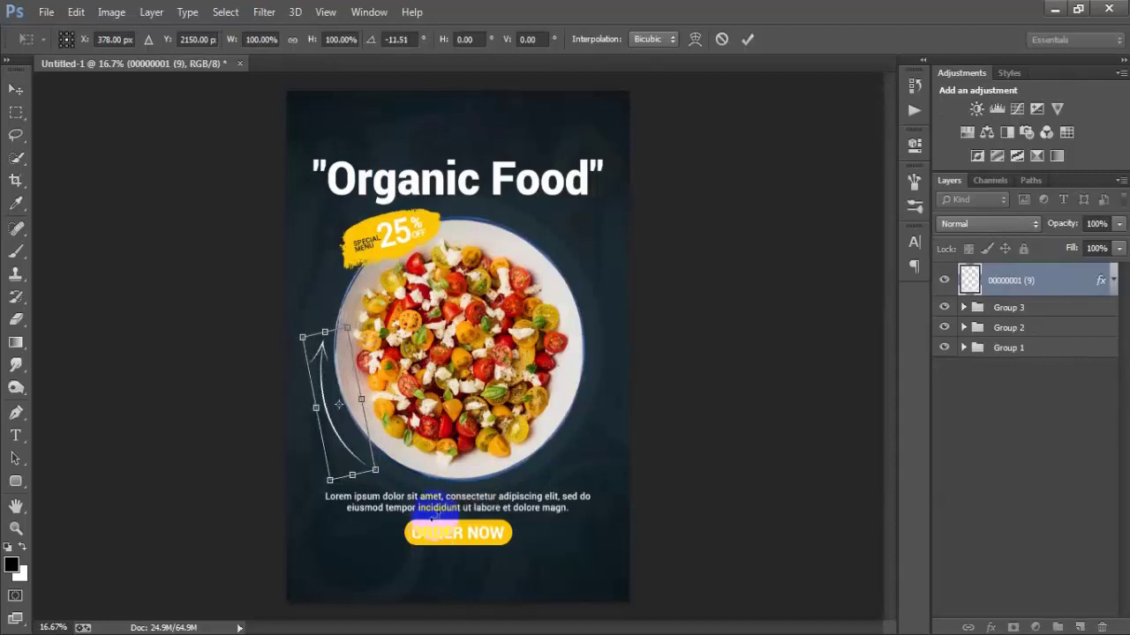
pyautogui.click(747, 39)
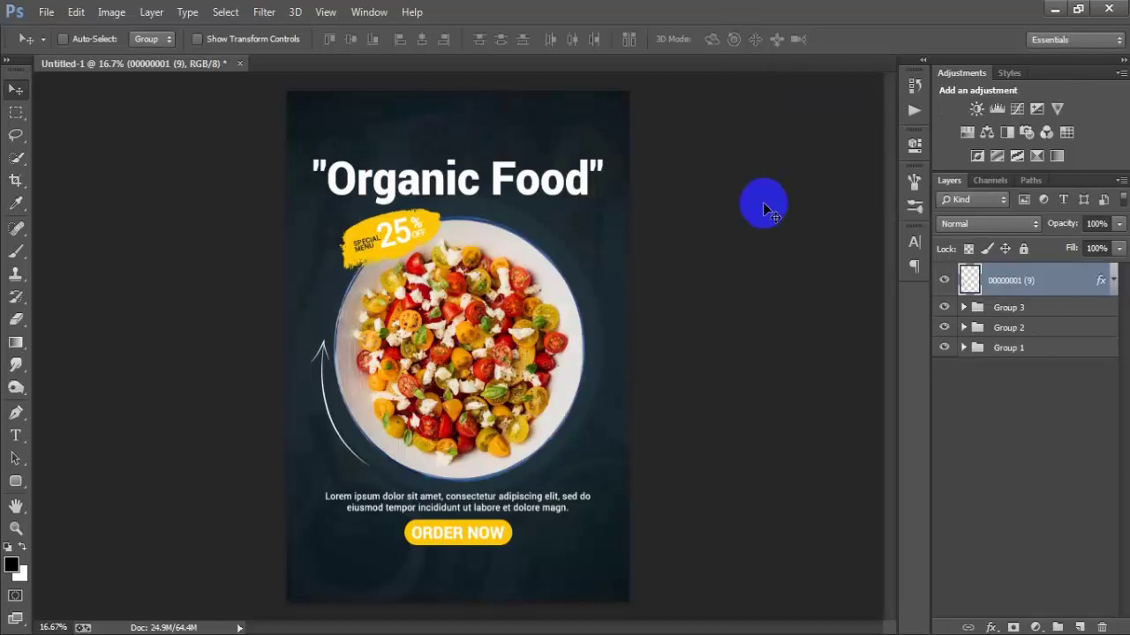
pyautogui.hotkey('ctrl', 't')
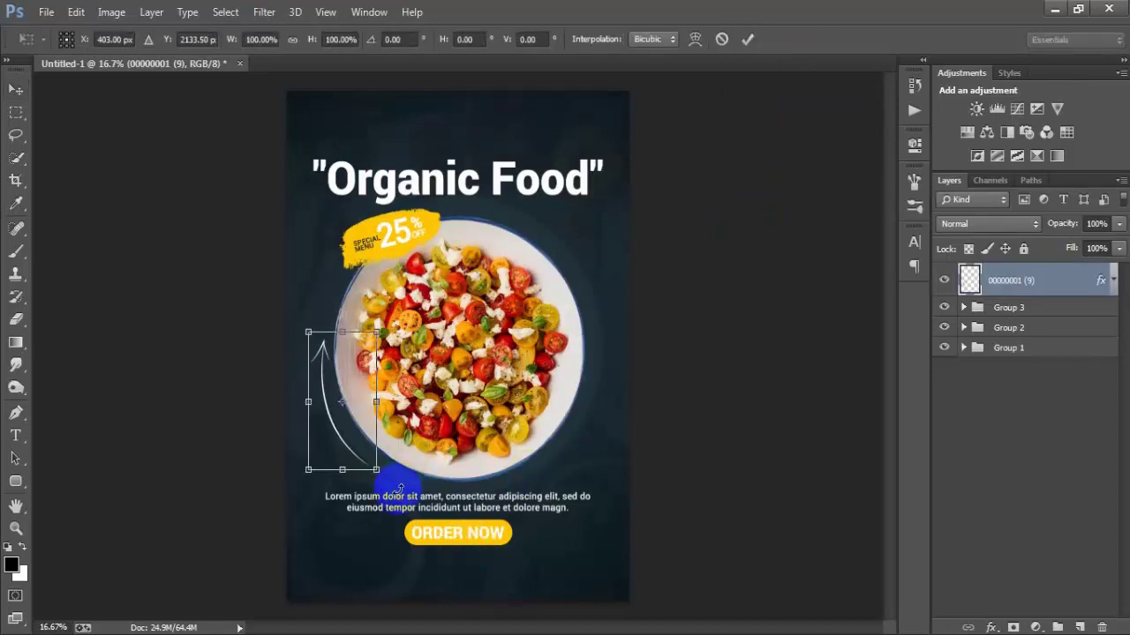
pyautogui.moveTo(401, 488); pyautogui.dragTo(413, 474)
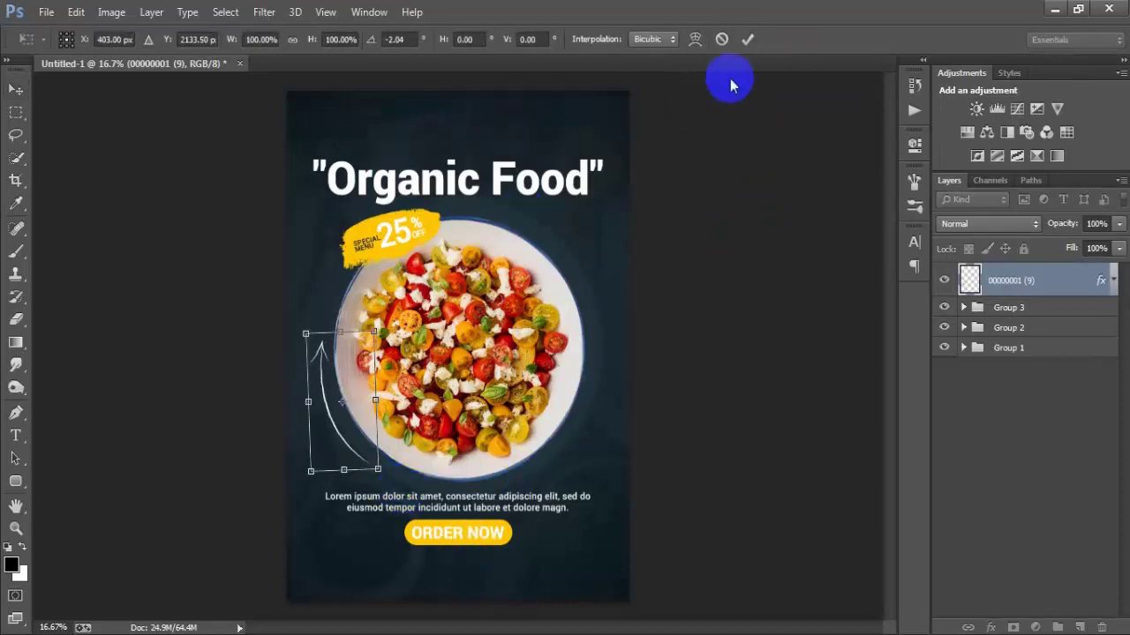
pyautogui.click(748, 39)
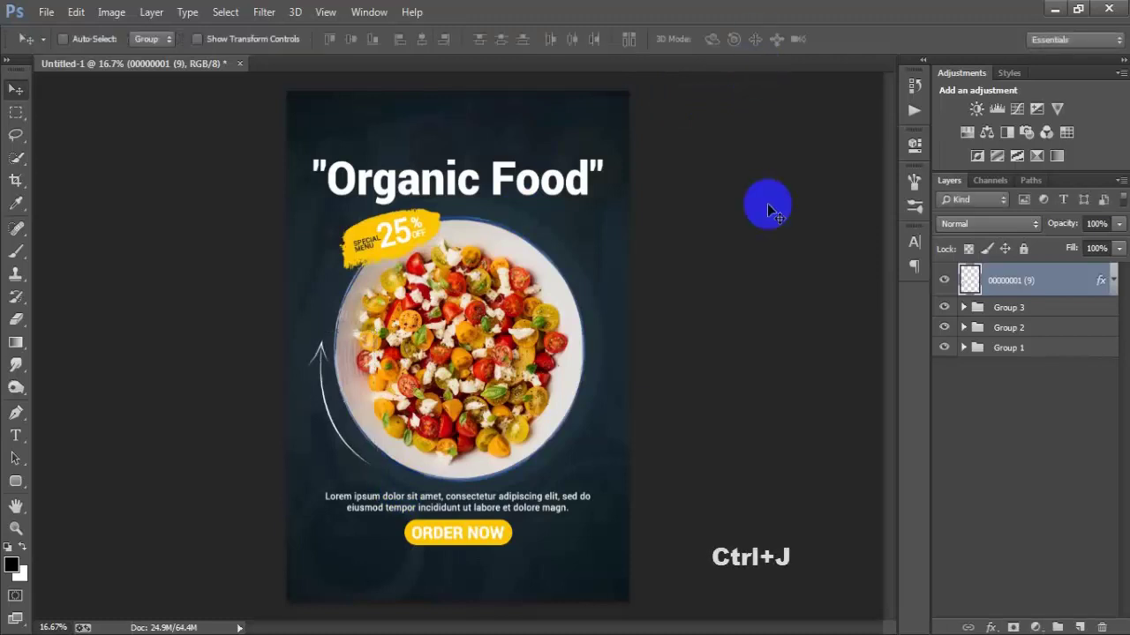
# - Duplicate the arrow, rotate the copy to about 166.3° and position it along the bowl's upper-right edge, pointing down
pyautogui.hotkey('ctrl', 'j')
pyautogui.moveTo(335, 442); pyautogui.dragTo(582, 261)
pyautogui.hotkey('ctrl', 't')
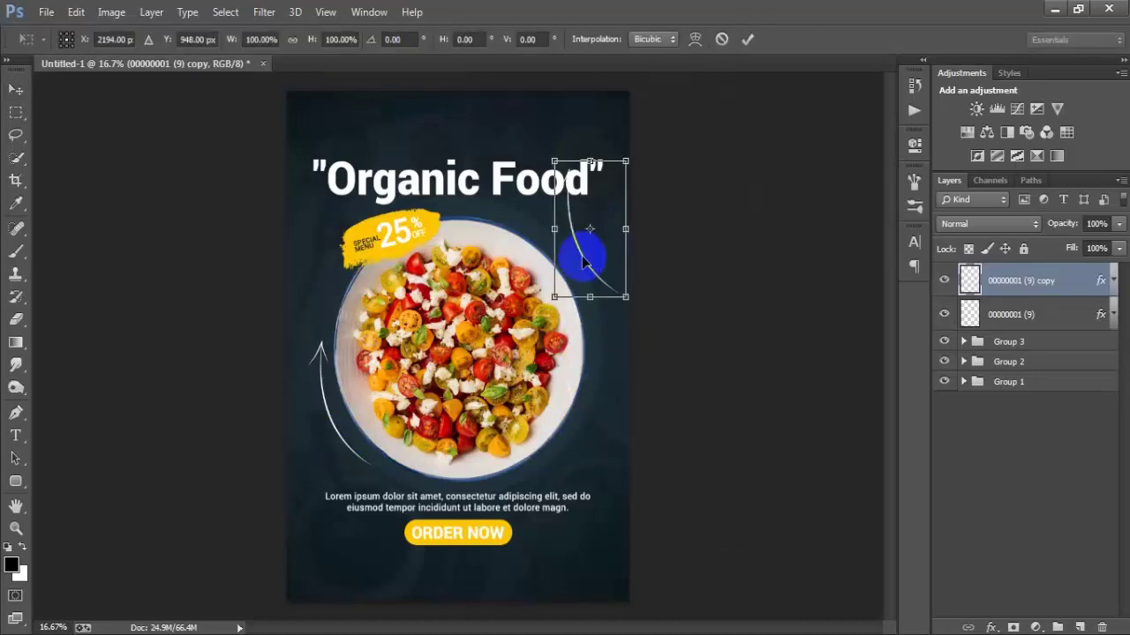
pyautogui.rightClick(583, 261)
pyautogui.click(631, 474)
pyautogui.moveTo(670, 335); pyautogui.dragTo(430, 460)
pyautogui.moveTo(598, 273); pyautogui.dragTo(576, 324)
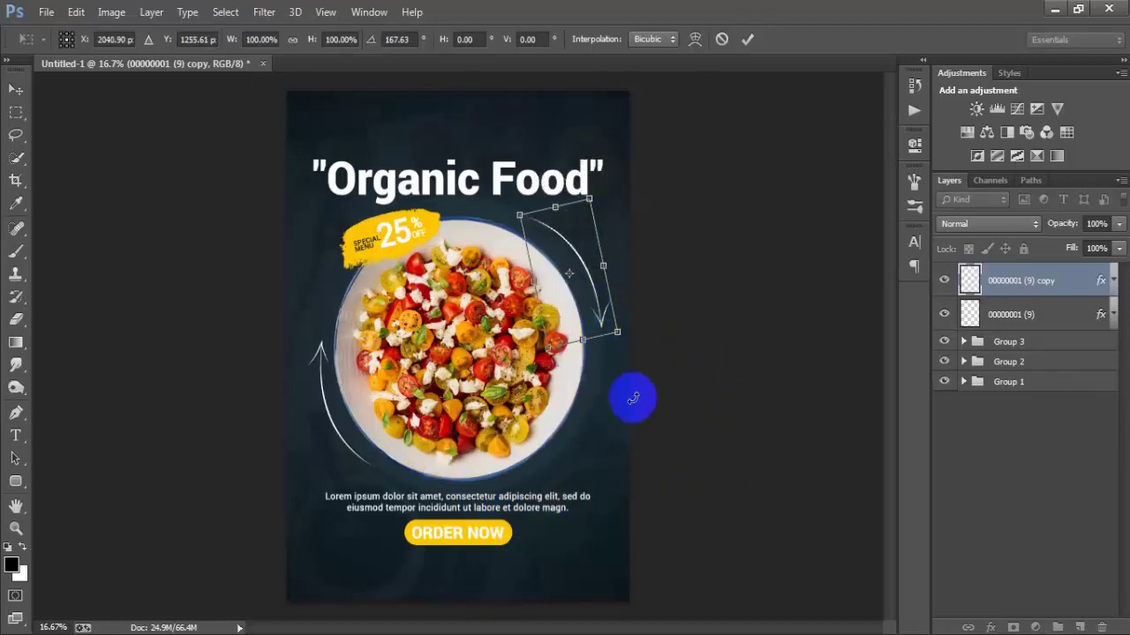
pyautogui.moveTo(634, 403); pyautogui.dragTo(636, 398)
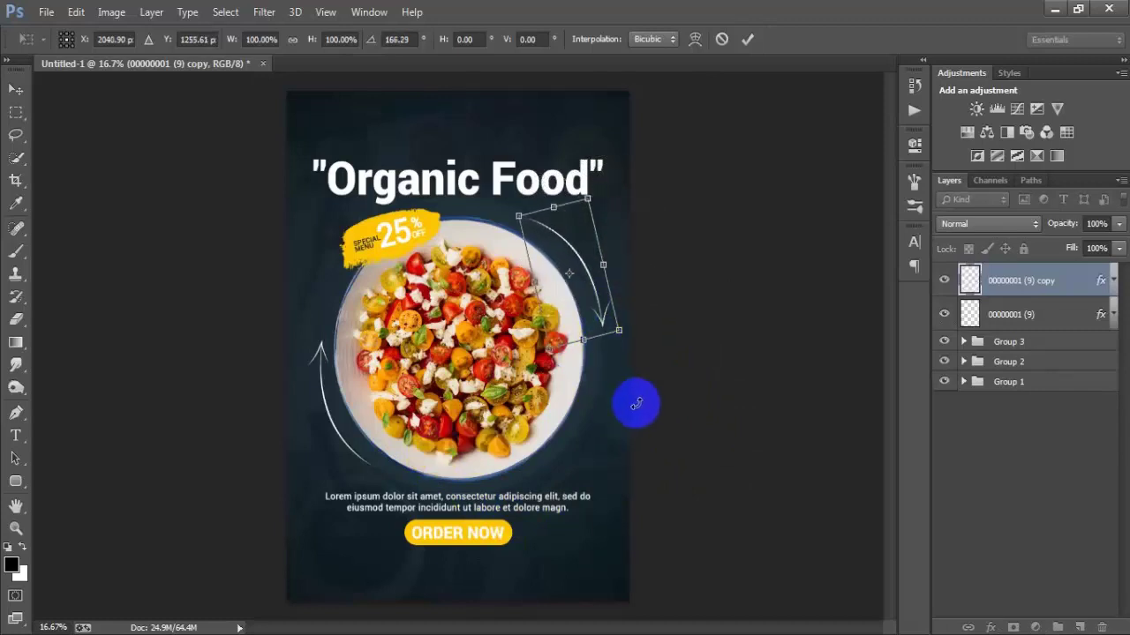
pyautogui.click(747, 39)
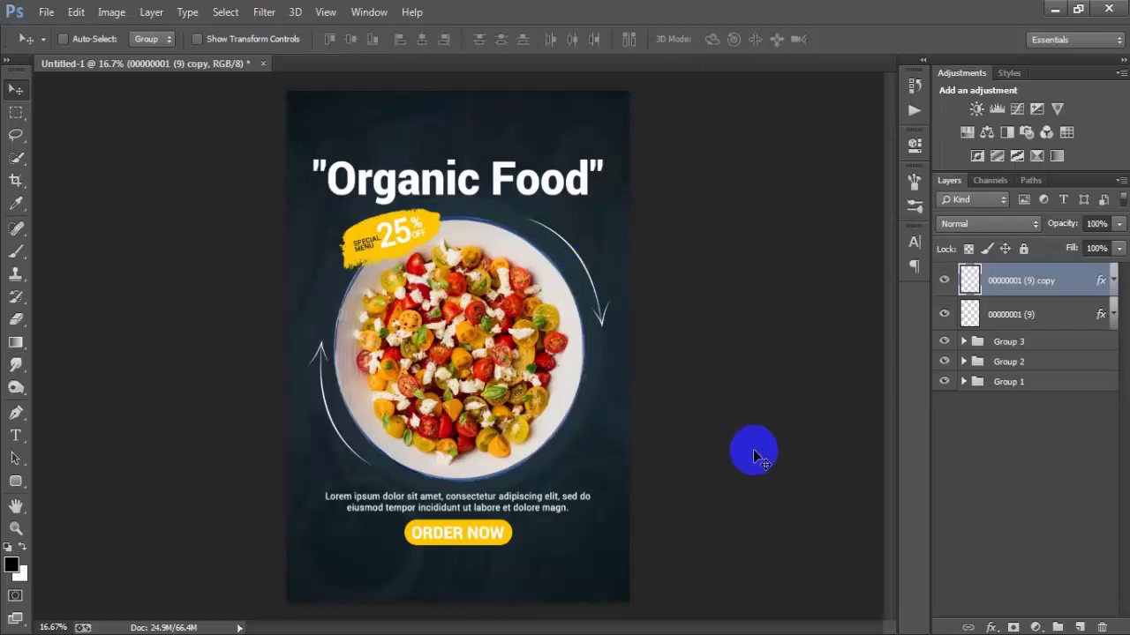
# - Group the two arrow layers
pyautogui.keyDown('shift'); pyautogui.click(1030, 316); pyautogui.keyUp('shift')
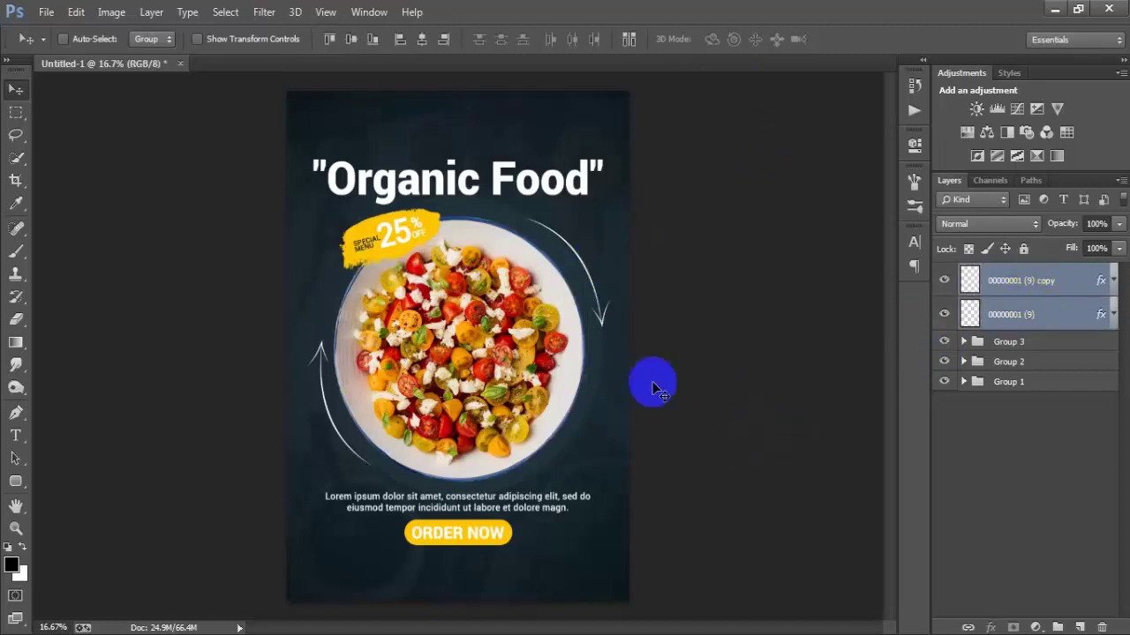
pyautogui.hotkey('ctrl', 'g')
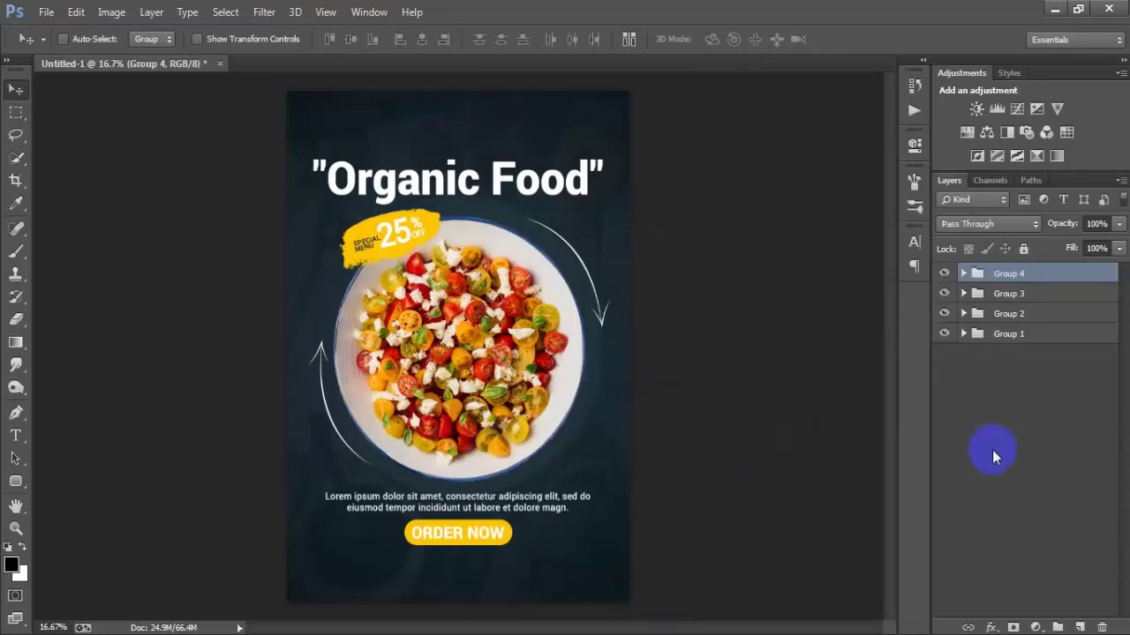
pyautogui.click(1080, 627)
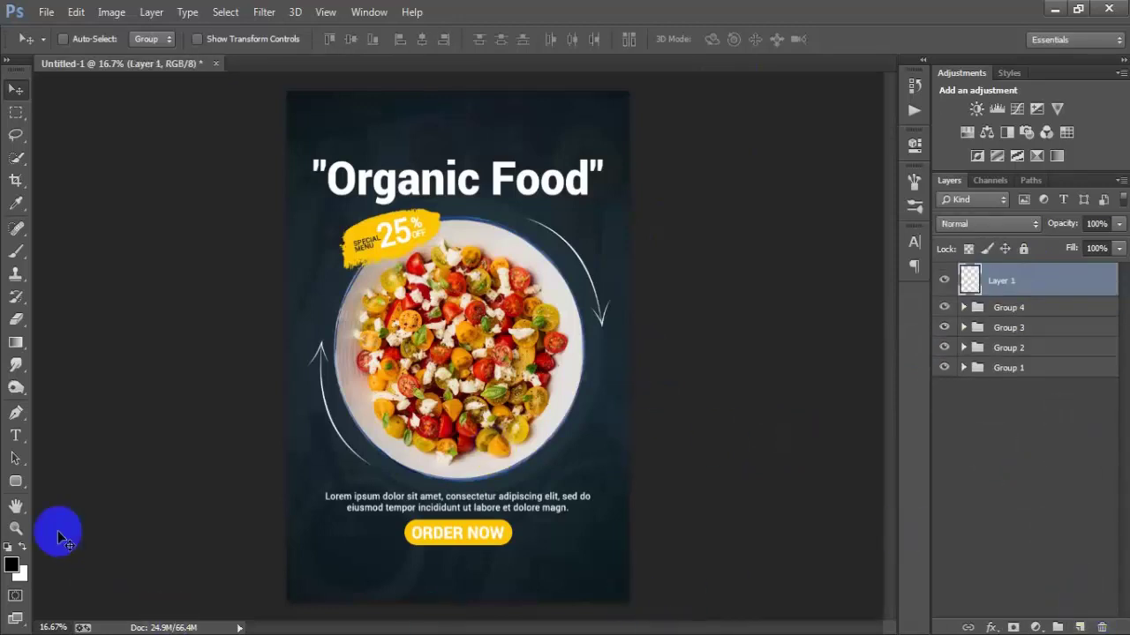
pyautogui.click(15, 435)
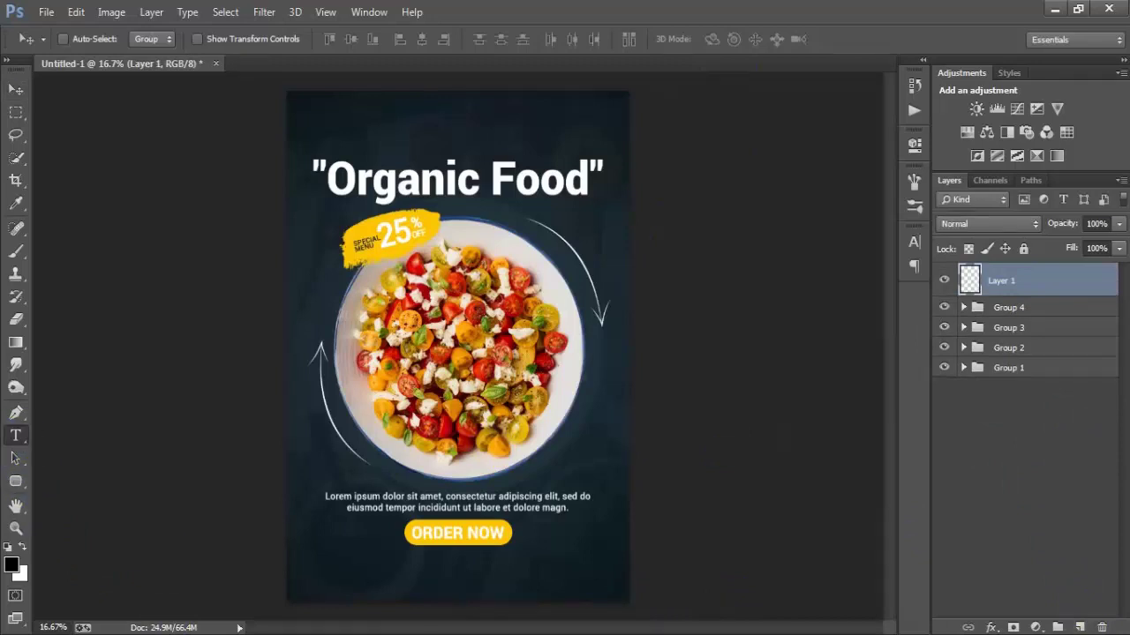
pyautogui.click(307, 579)
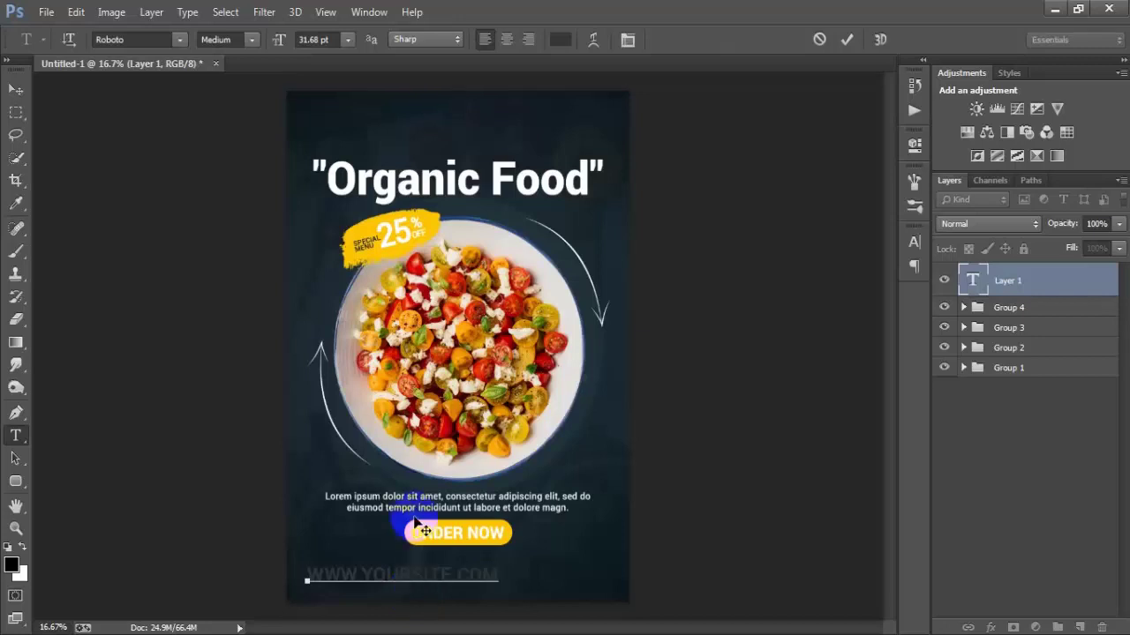
pyautogui.click(846, 39)
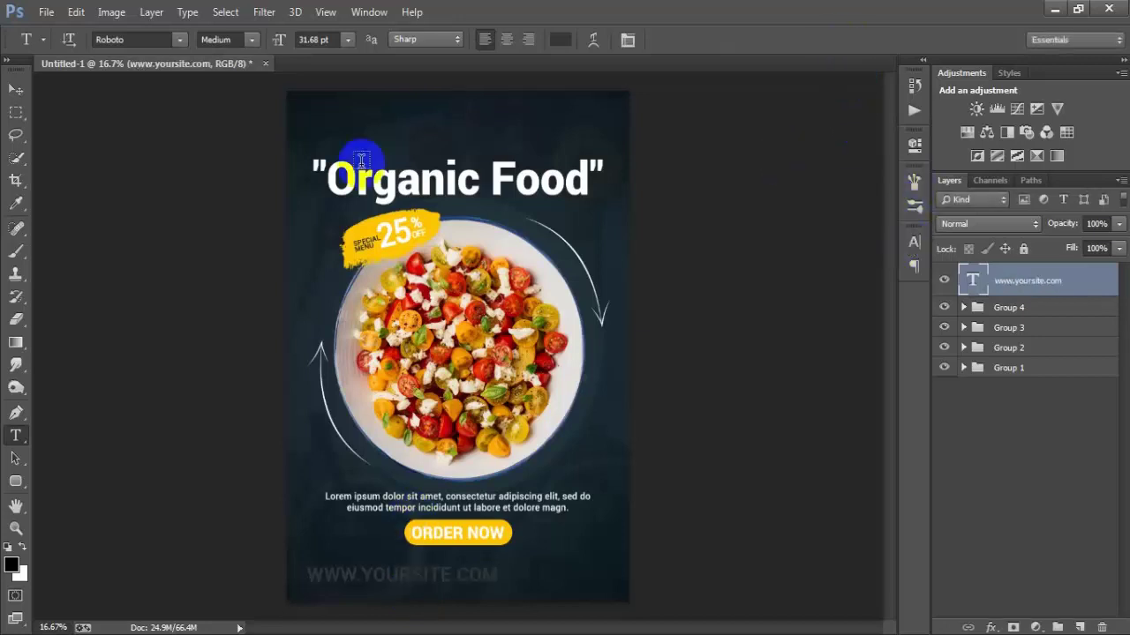
# - Change the website text's color to white ffffff
pyautogui.click(16, 90)
pyautogui.click(913, 242)
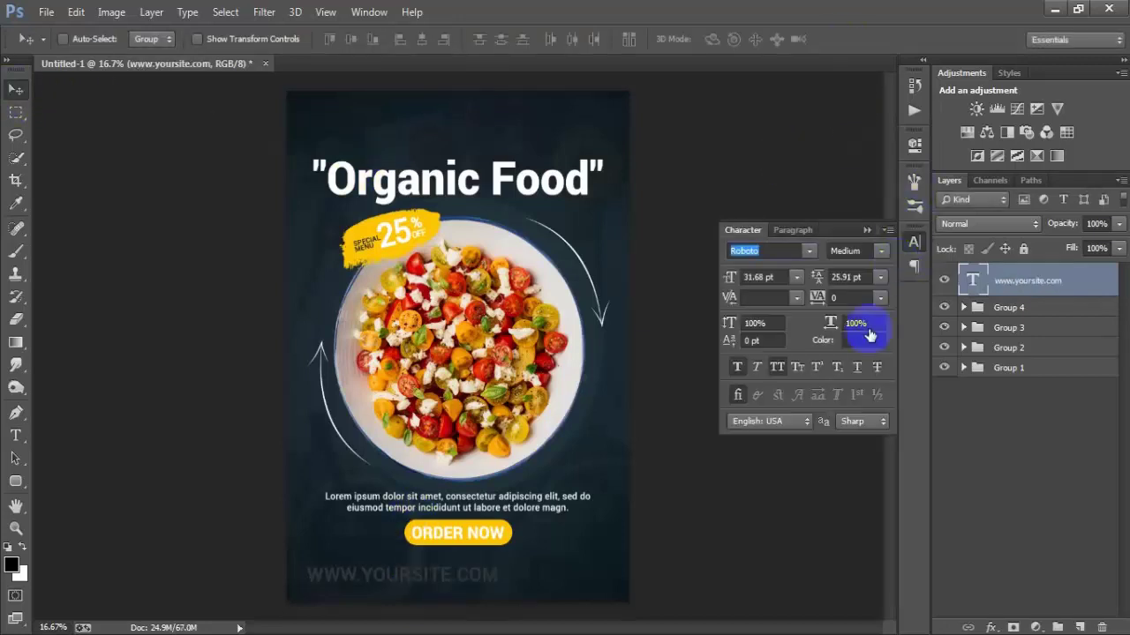
pyautogui.click(862, 343)
pyautogui.moveTo(494, 227); pyautogui.dragTo(493, 182)
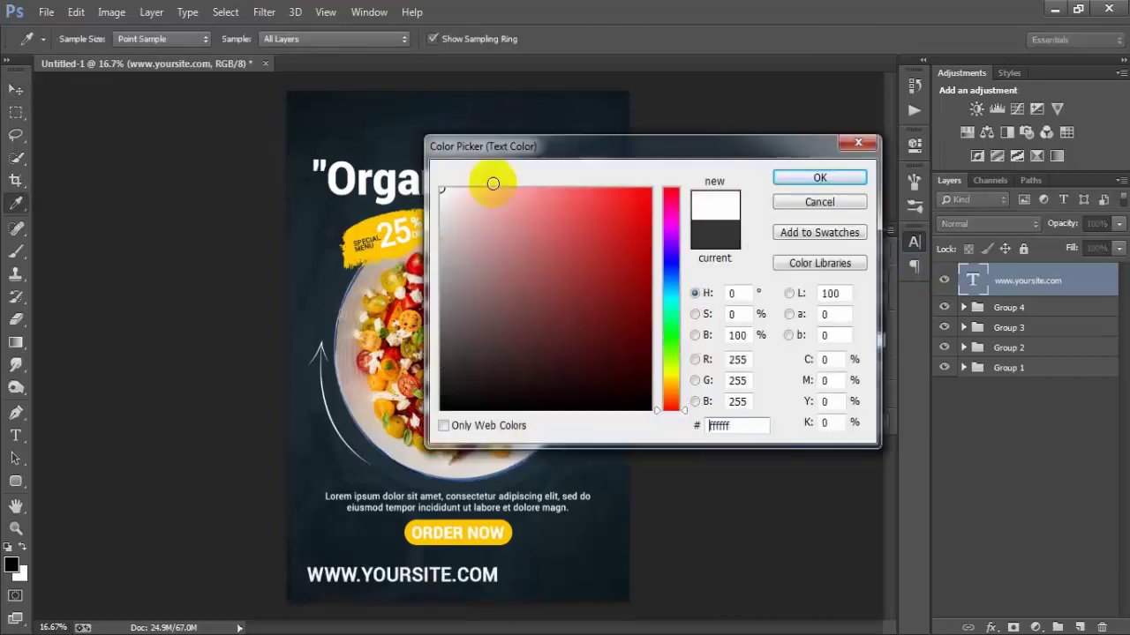
pyautogui.click(833, 179)
# - Reduce the website text's font size to 11.68 pt
pyautogui.moveTo(730, 278); pyautogui.dragTo(722, 281)
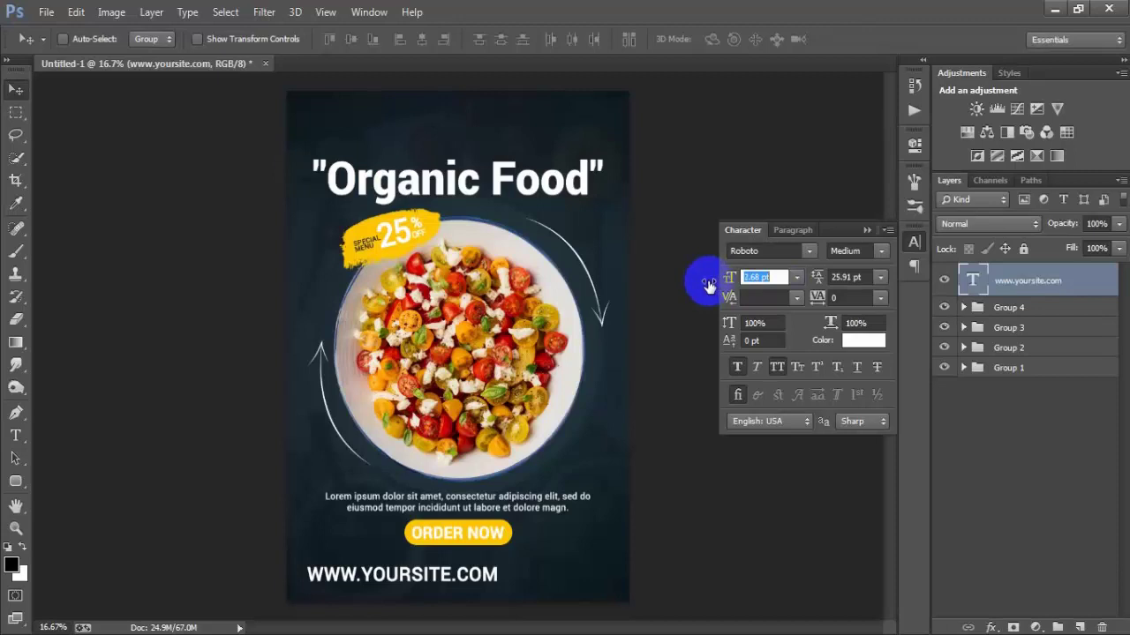
pyautogui.press('Return')
pyautogui.moveTo(725, 278)
pyautogui.mouseDown()
pyautogui.moveTo(739, 283)
pyautogui.moveTo(727, 284)
pyautogui.mouseUp()
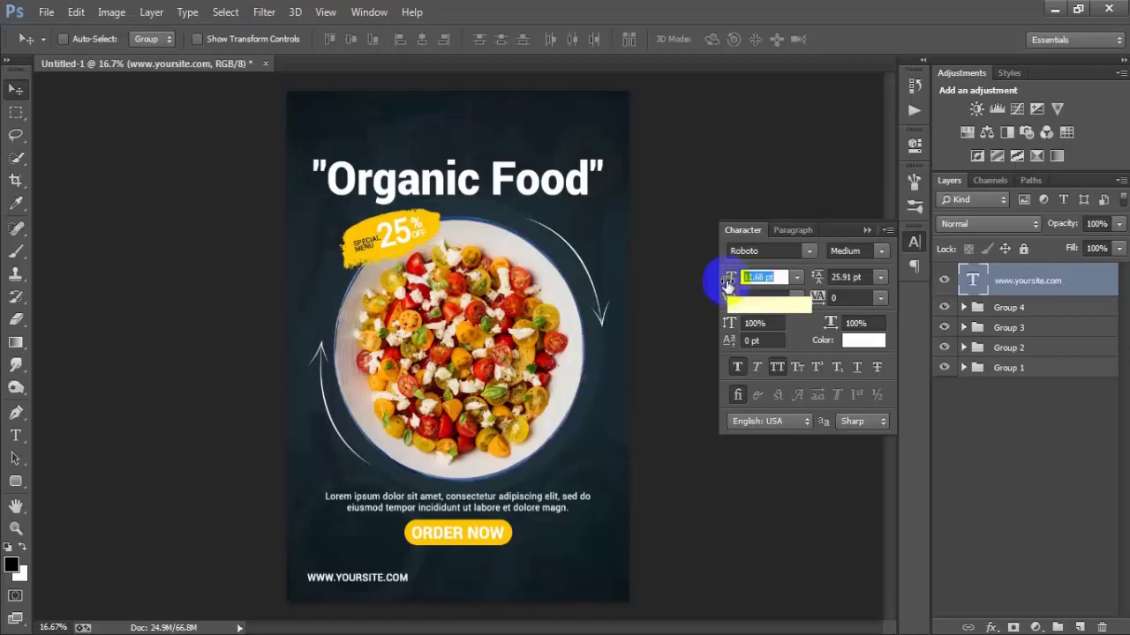
pyautogui.press('Return')
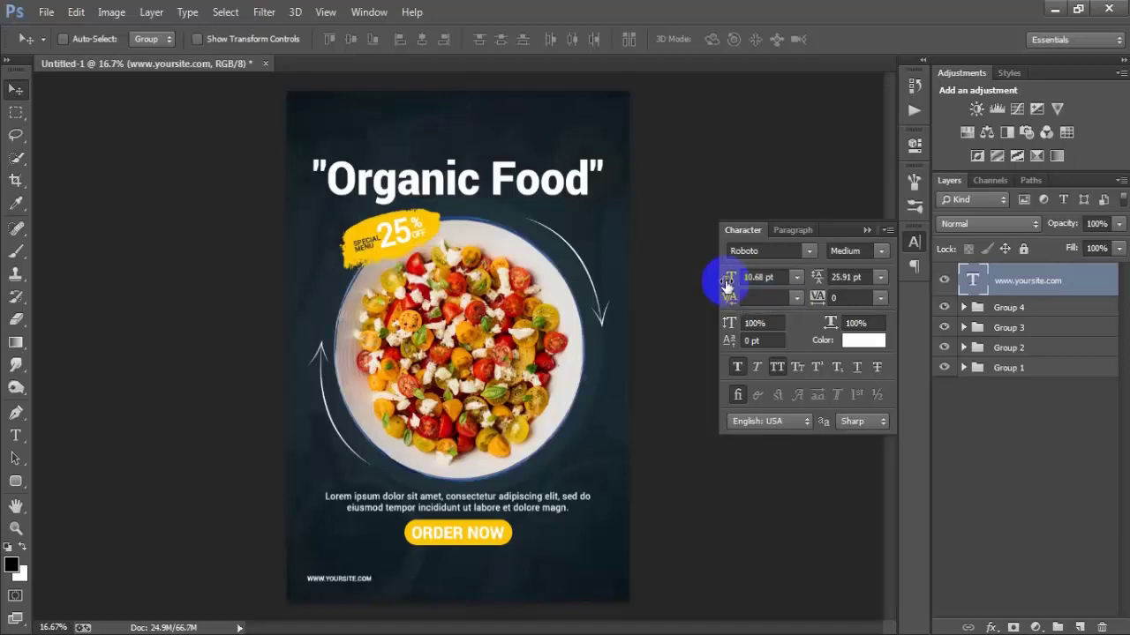
pyautogui.moveTo(727, 284); pyautogui.dragTo(728, 285)
pyautogui.press('Return')
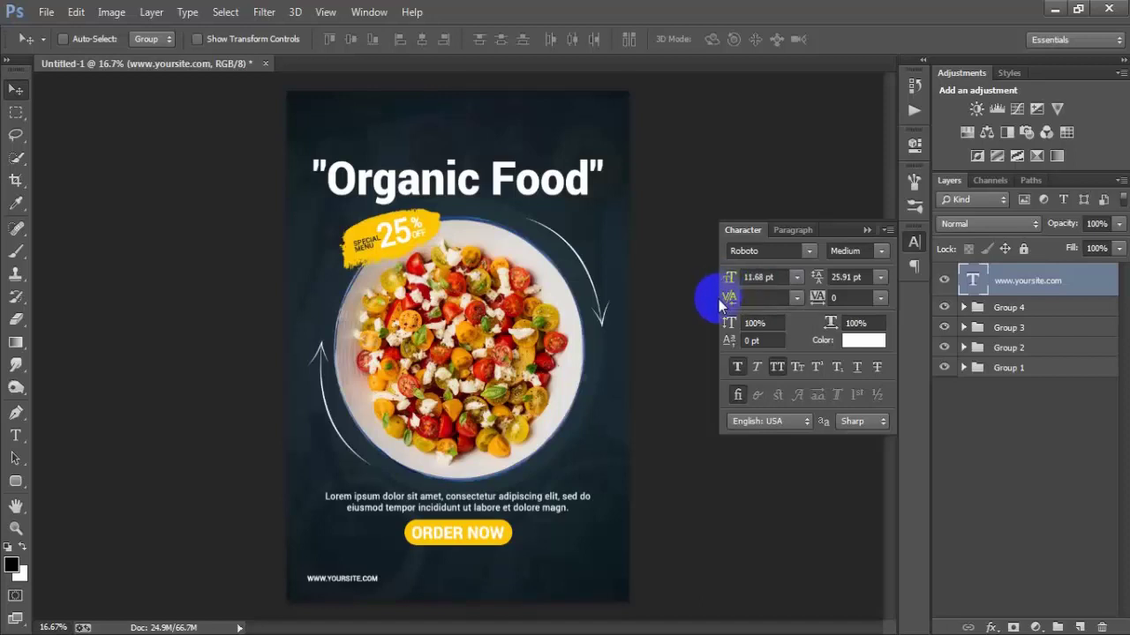
# - Nudge the website text slightly right and down so it lines up with the title's left edge
pyautogui.hotkey('shift', 'Right')
pyautogui.click(867, 231)
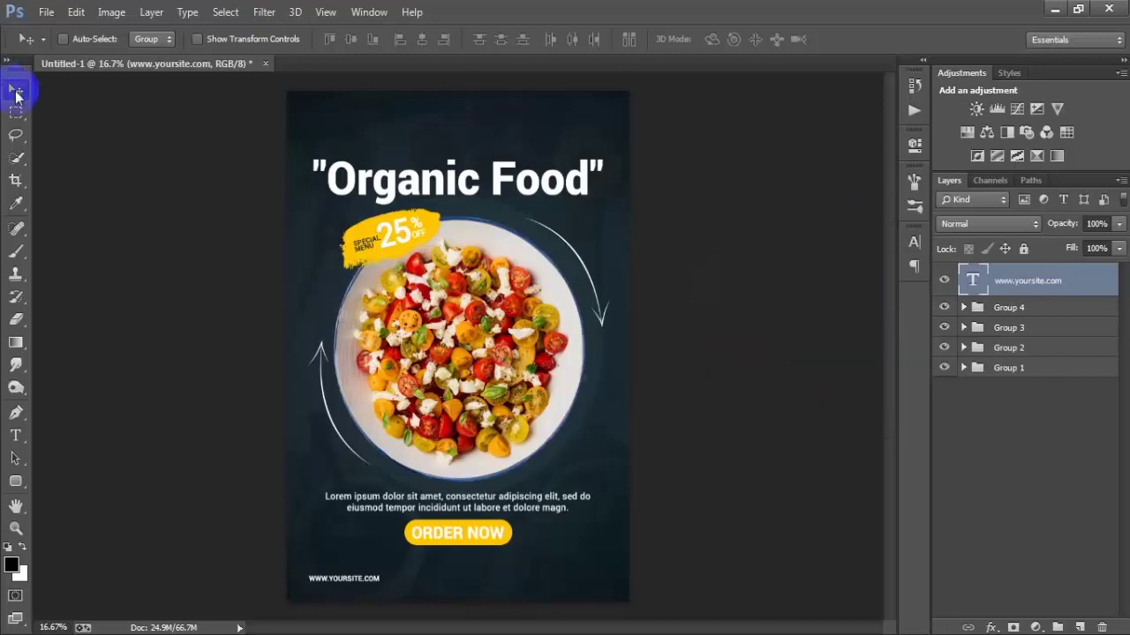
pyautogui.press('Right')
pyautogui.press('Right')
pyautogui.press('Right')
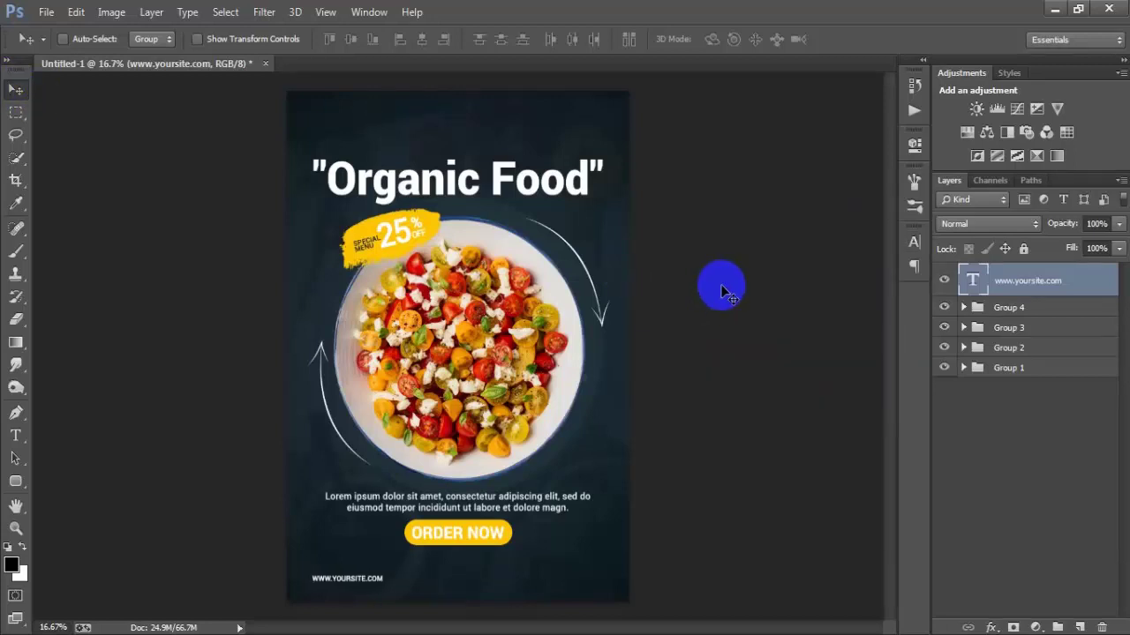
pyautogui.hotkey('shift', 'Down')
# - Duplicate the website text layer and place the copy to the right of the original, below the "ORDER NOW" button
pyautogui.hotkey('ctrl', 'j')
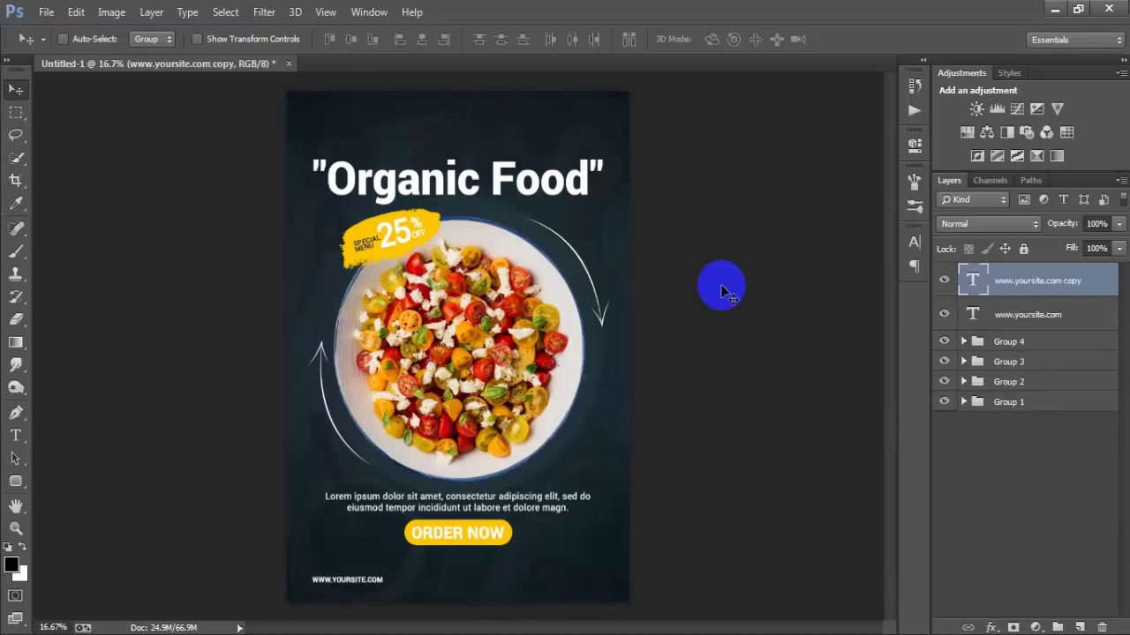
pyautogui.moveTo(345, 595); pyautogui.dragTo(448, 590)
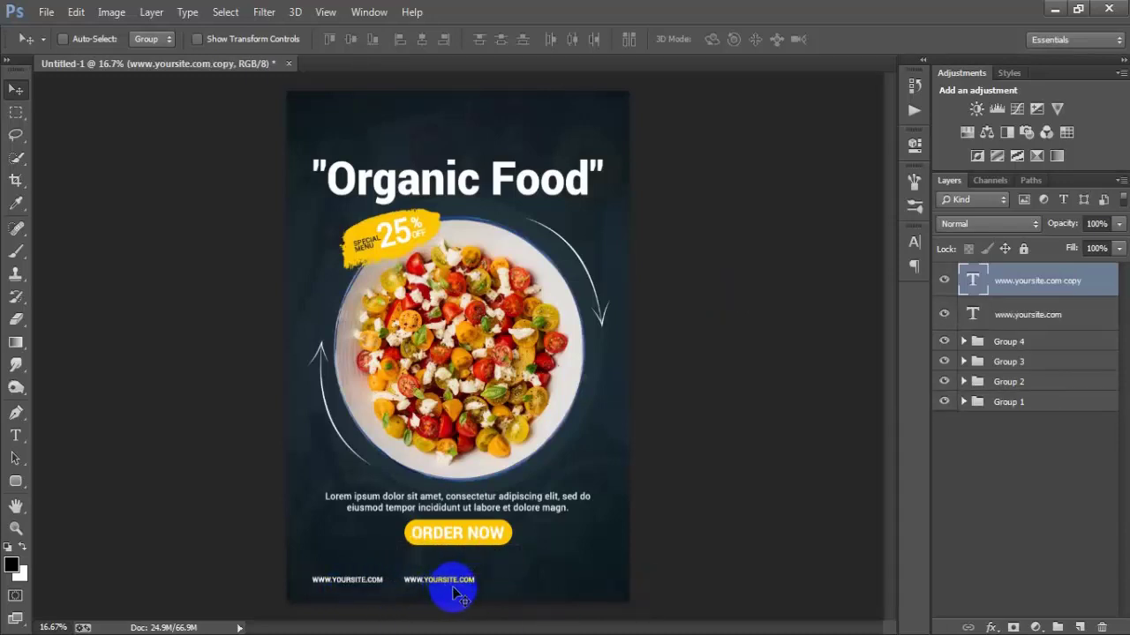
# - Replace the duplicated website text with the contact phone number
pyautogui.doubleClick(972, 280)
pyautogui.write('+1-202-555-0176')
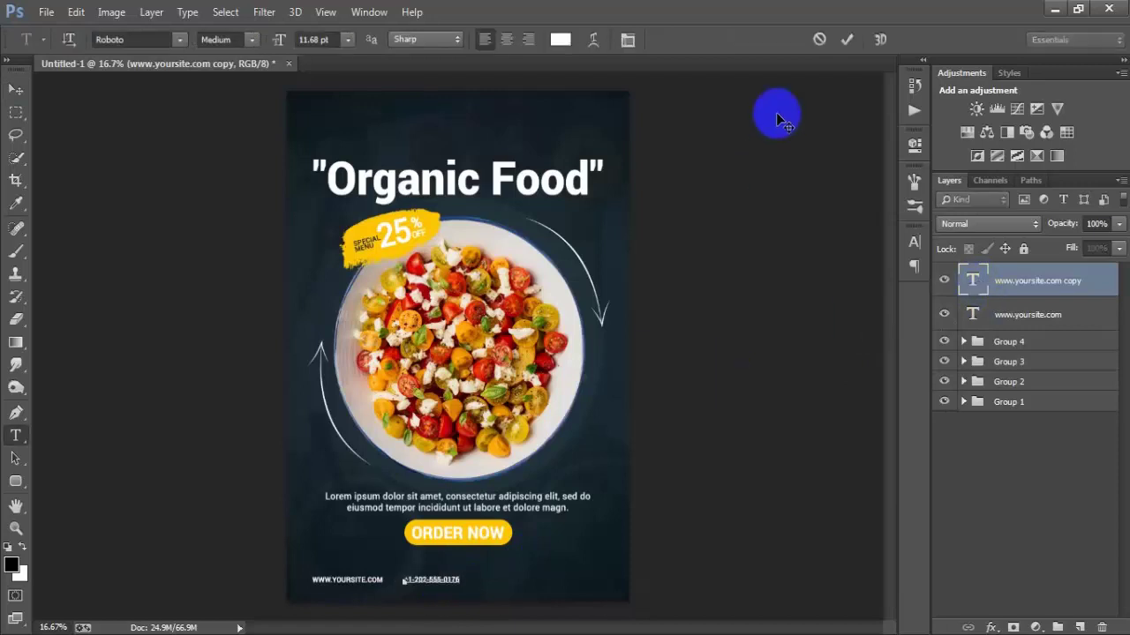
pyautogui.click(847, 39)
pyautogui.press('v')
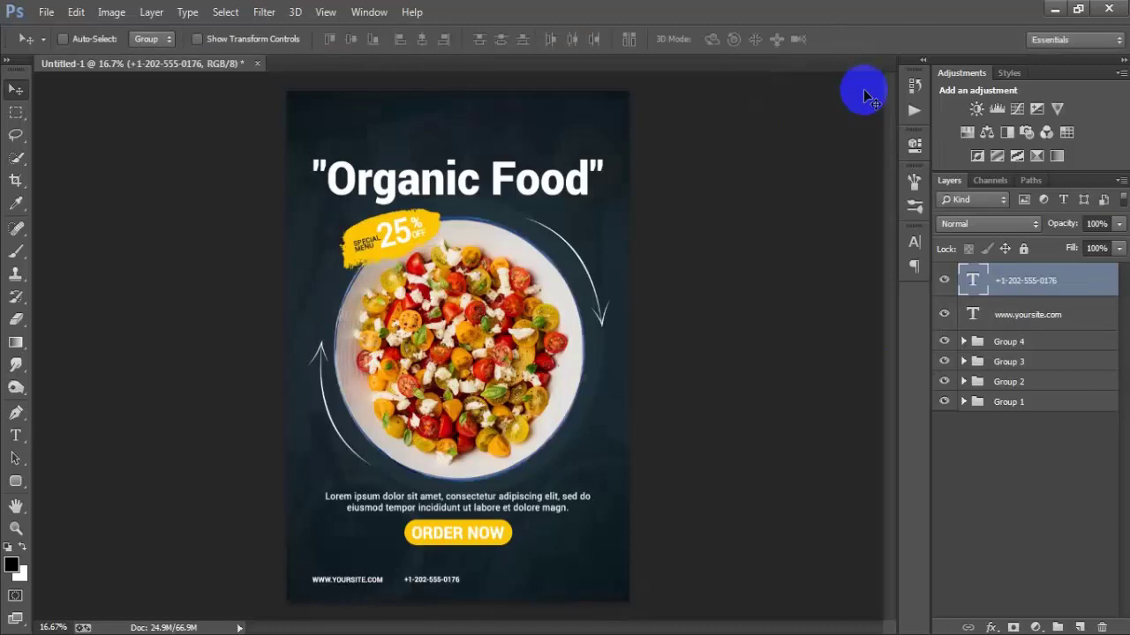
pyautogui.click(46, 11)
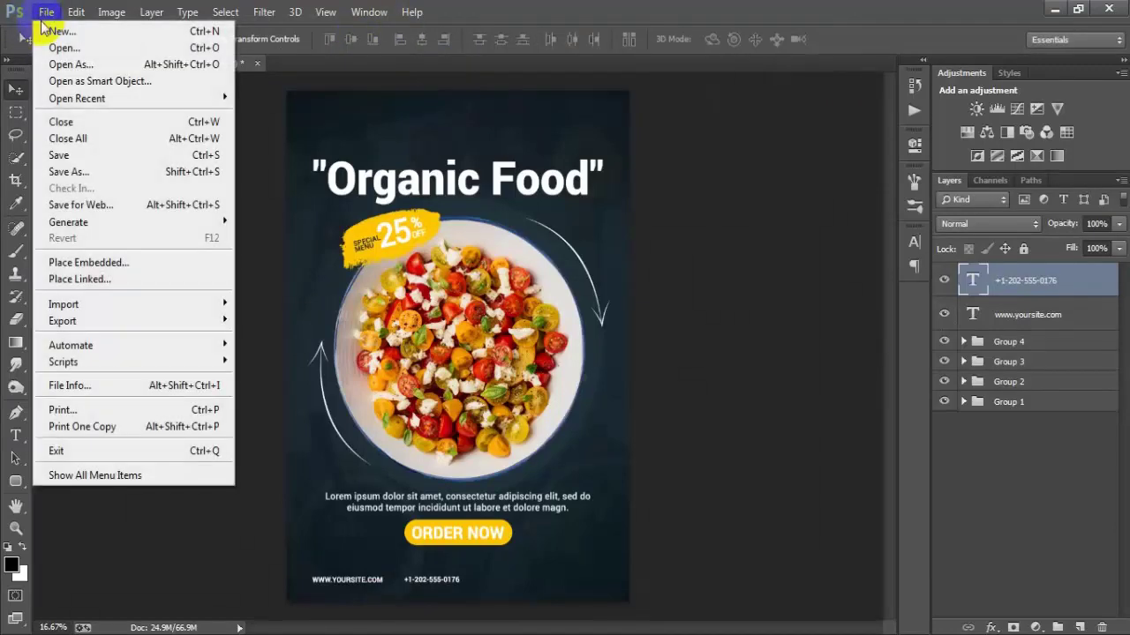
pyautogui.click(55, 47)
pyautogui.click(468, 137)
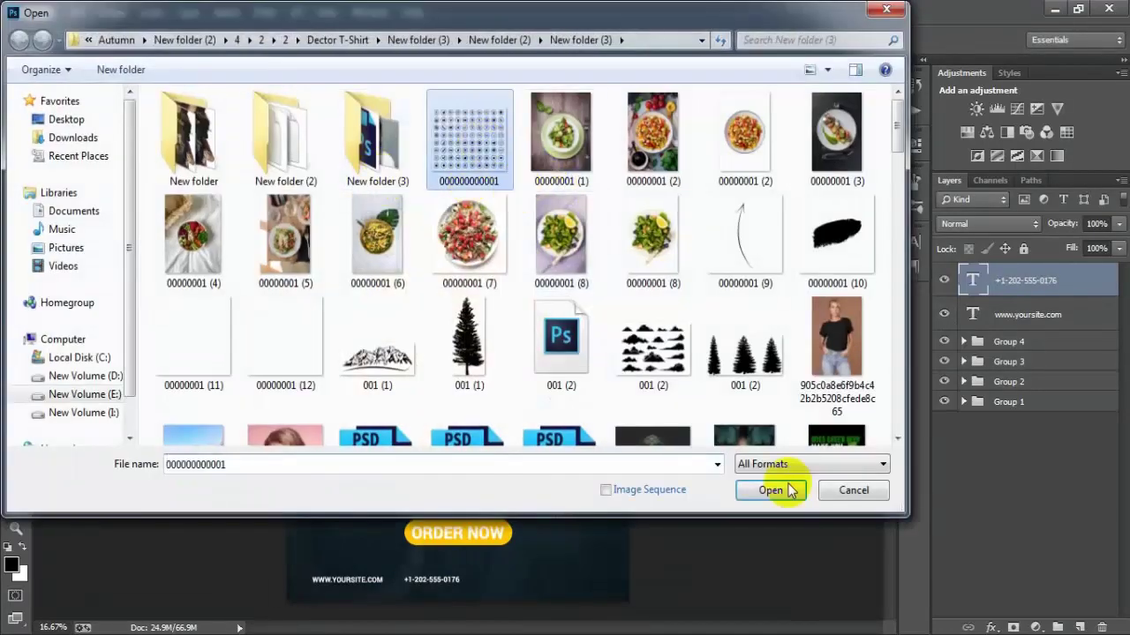
pyautogui.click(770, 490)
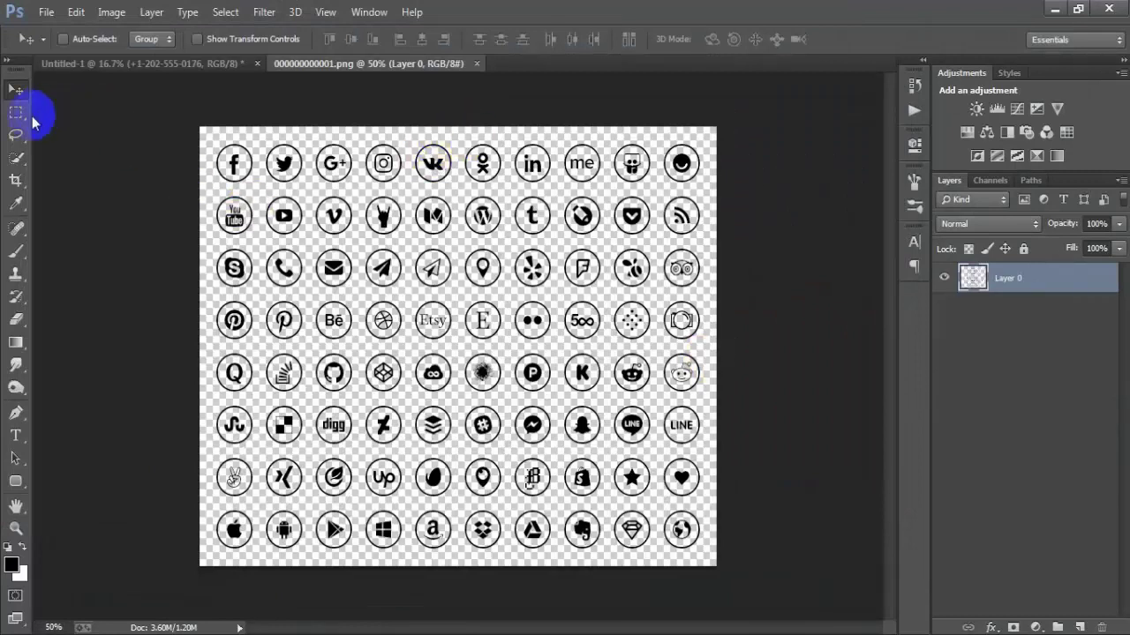
# - Select the Facebook and Twitter icons with the Rectangular Marquee and move them into the poster, below and right of the "ORDER NOW" button
pyautogui.click(16, 112)
pyautogui.moveTo(206, 128); pyautogui.dragTo(306, 188)
pyautogui.click(16, 89)
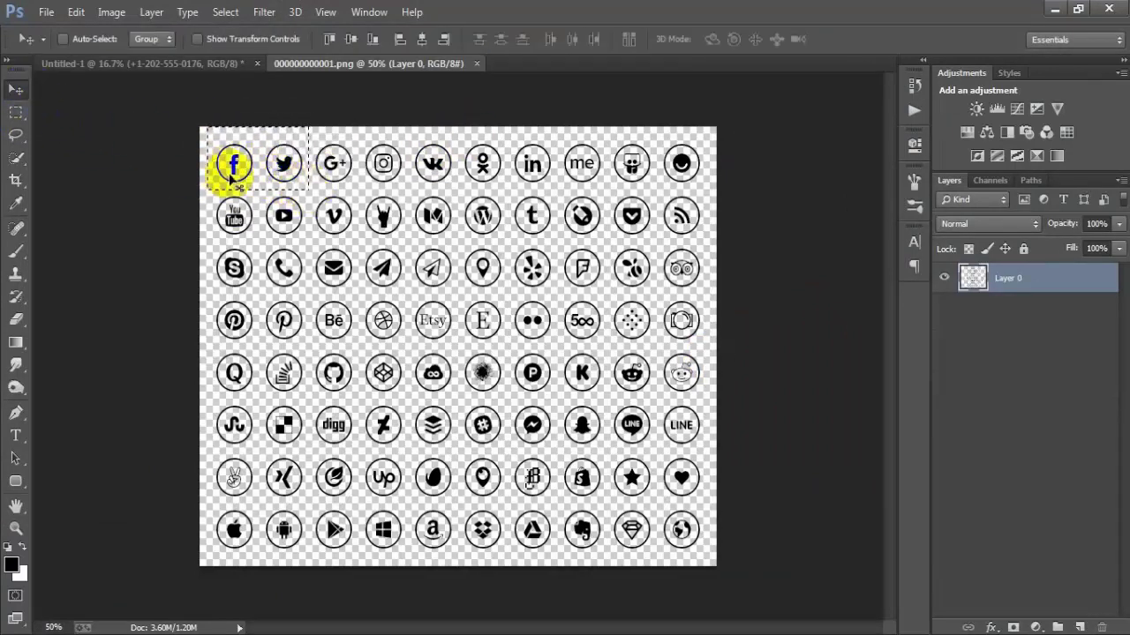
pyautogui.moveTo(232, 168); pyautogui.dragTo(520, 567)
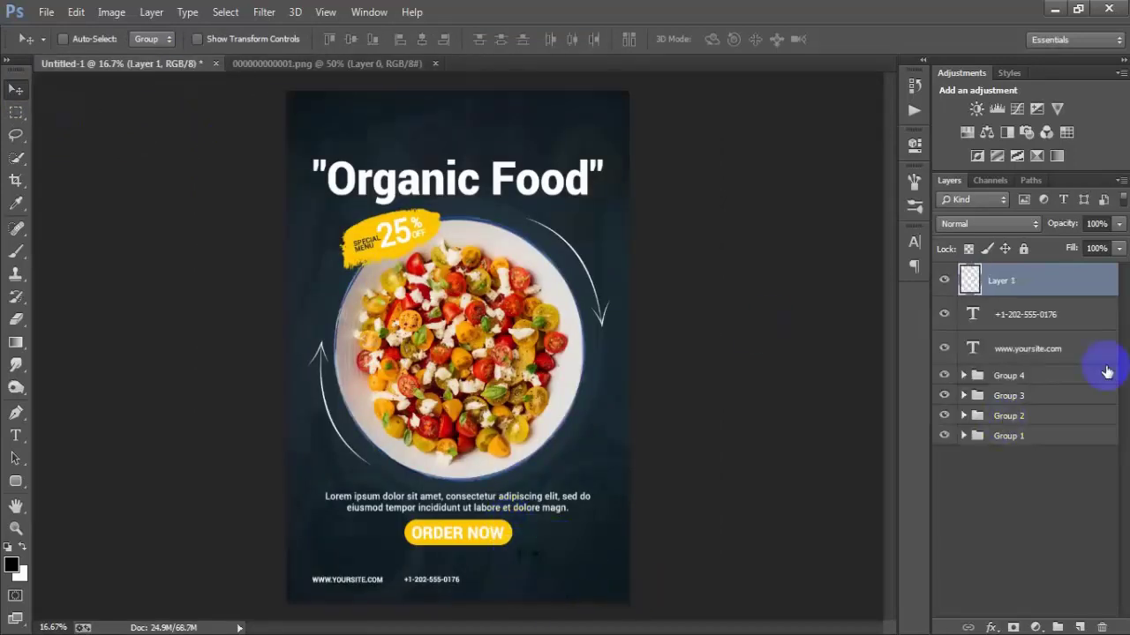
# - Apply a white ffffff Color Overlay to the Facebook and Twitter icon layer
pyautogui.doubleClick(1092, 284)
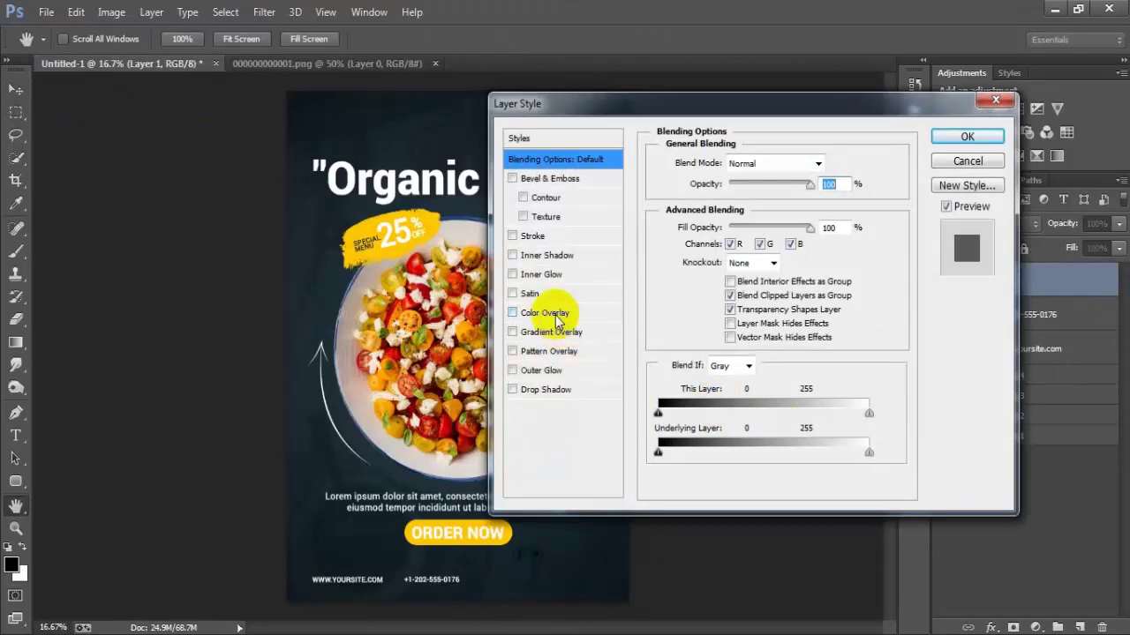
pyautogui.click(540, 311)
pyautogui.click(830, 162)
pyautogui.moveTo(580, 234); pyautogui.dragTo(373, 138)
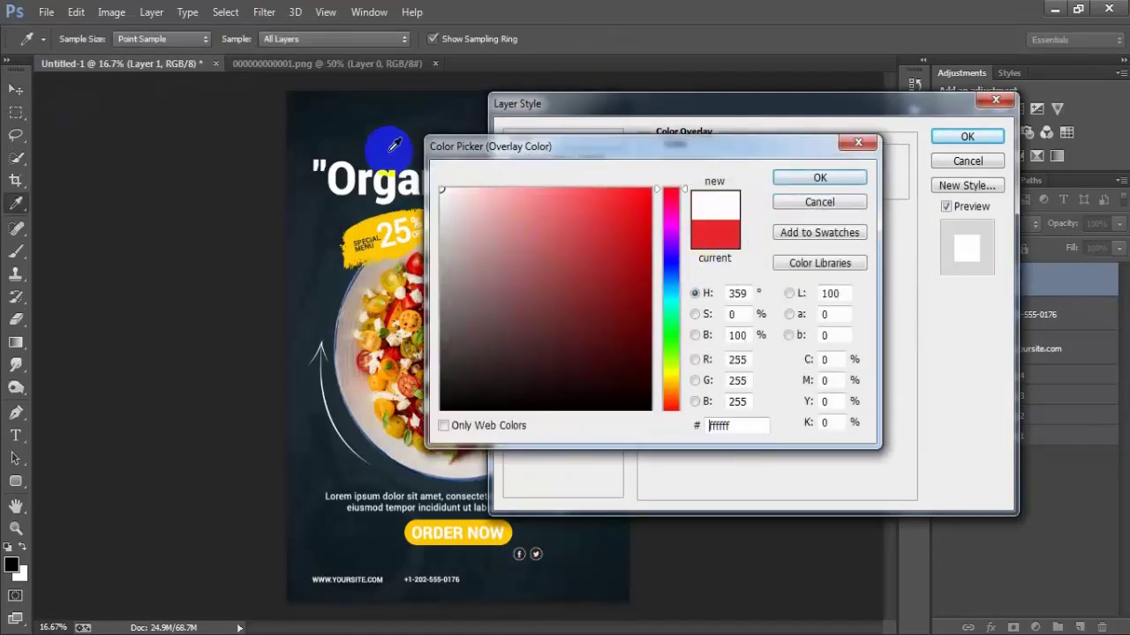
pyautogui.click(820, 178)
pyautogui.click(968, 136)
# - Place the Facebook and Twitter icons to the right of the phone number text and scale them down to about 92%
pyautogui.press('v')
pyautogui.moveTo(565, 554); pyautogui.dragTo(505, 584)
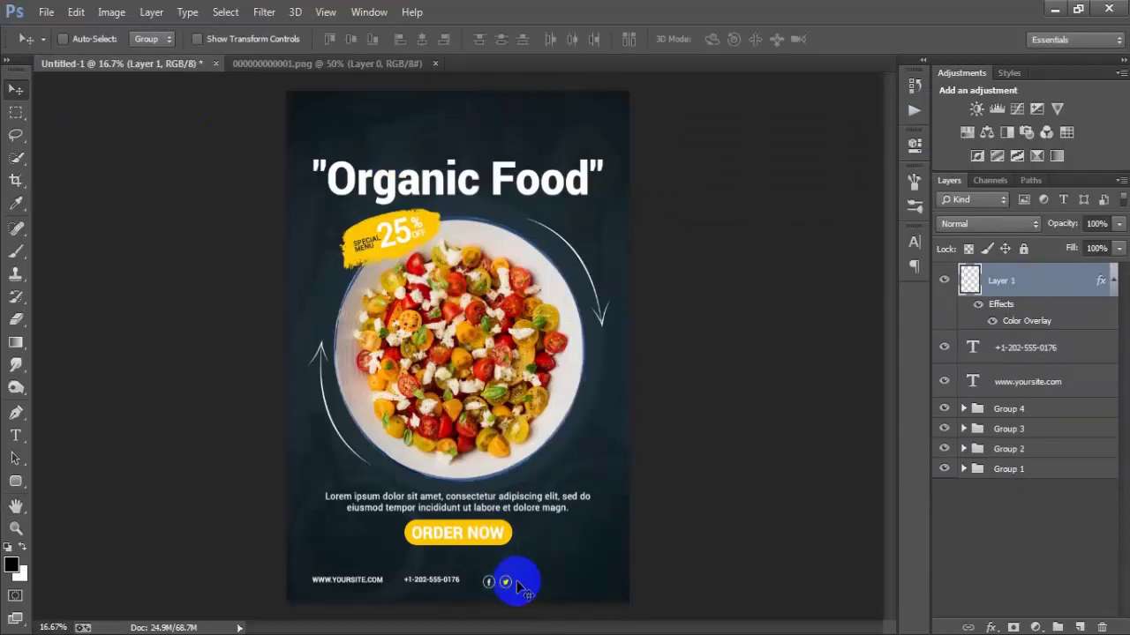
pyautogui.hotkey('ctrl', 't')
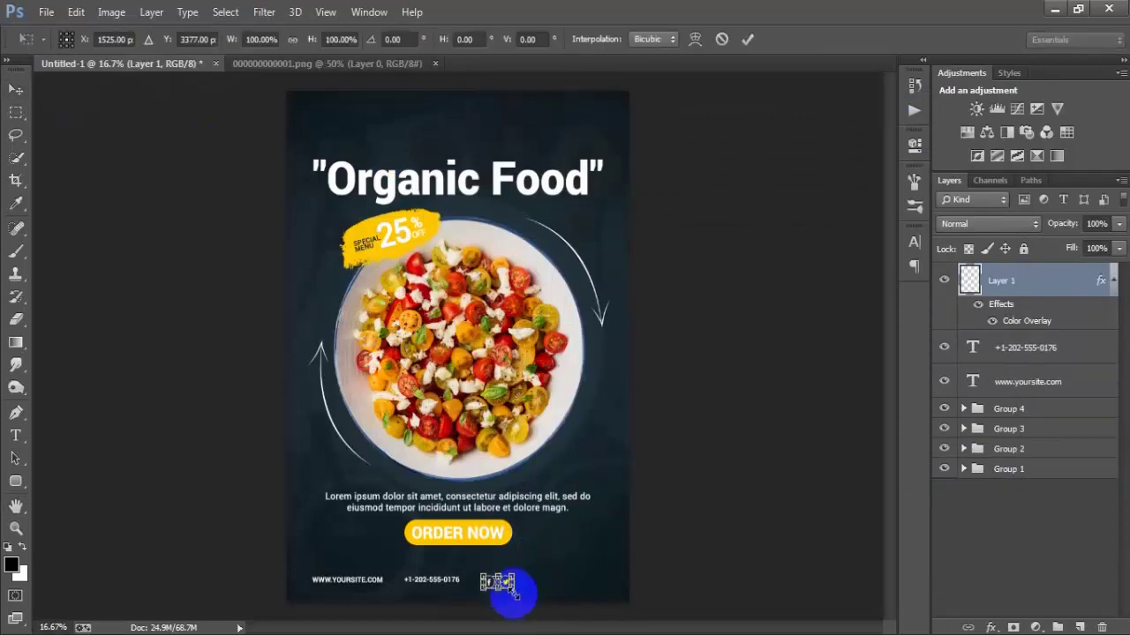
pyautogui.moveTo(507, 587); pyautogui.dragTo(504, 585)
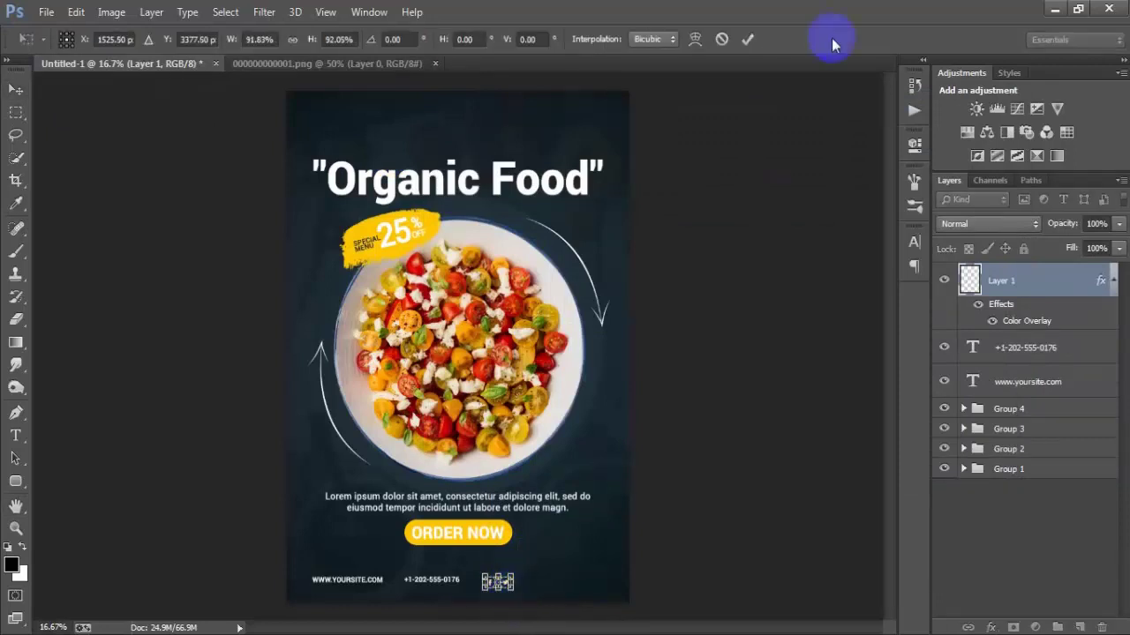
pyautogui.click(747, 39)
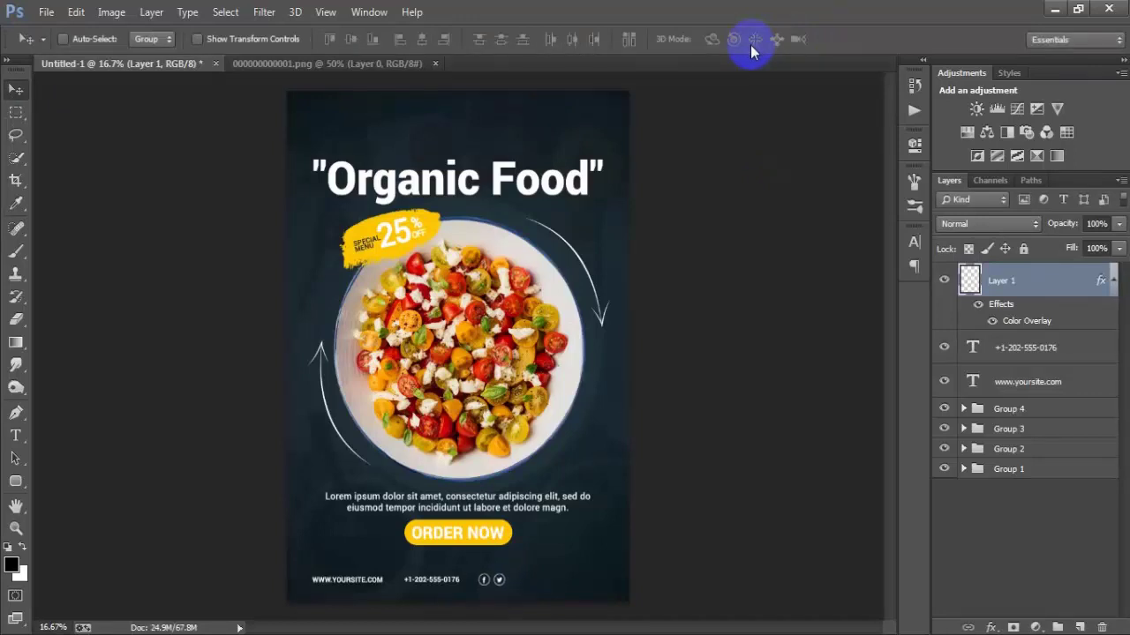
# - Shift the website text, phone number text and social icons together to the right and slightly up in the poster's footer
pyautogui.click(1113, 280)
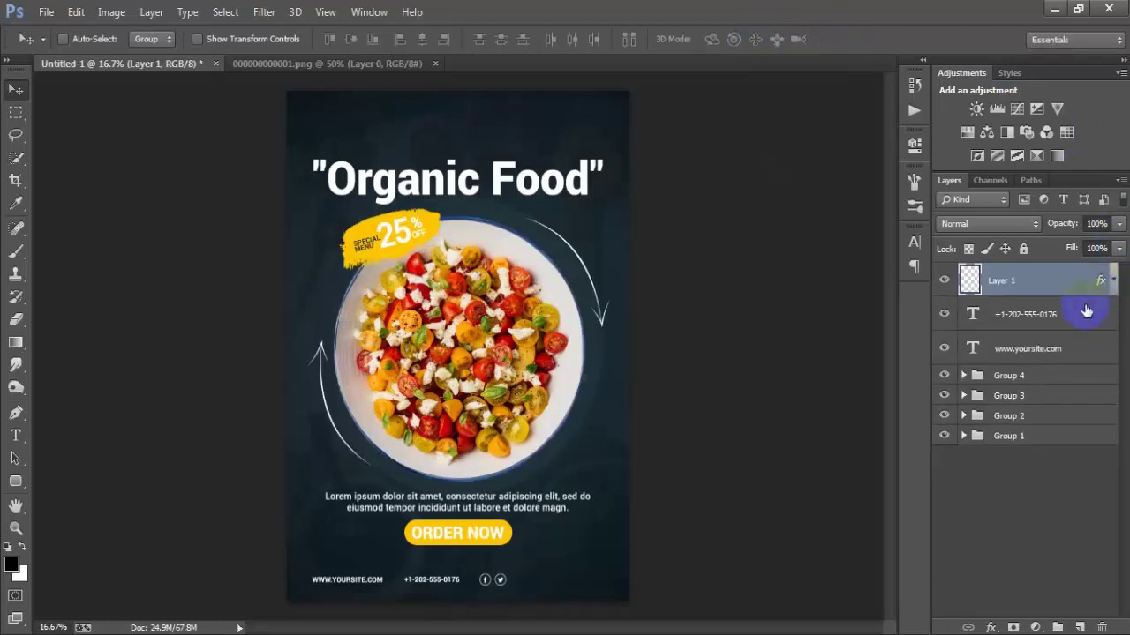
pyautogui.keyDown('shift'); pyautogui.click(1065, 341); pyautogui.keyUp('shift')
pyautogui.click(571, 40)
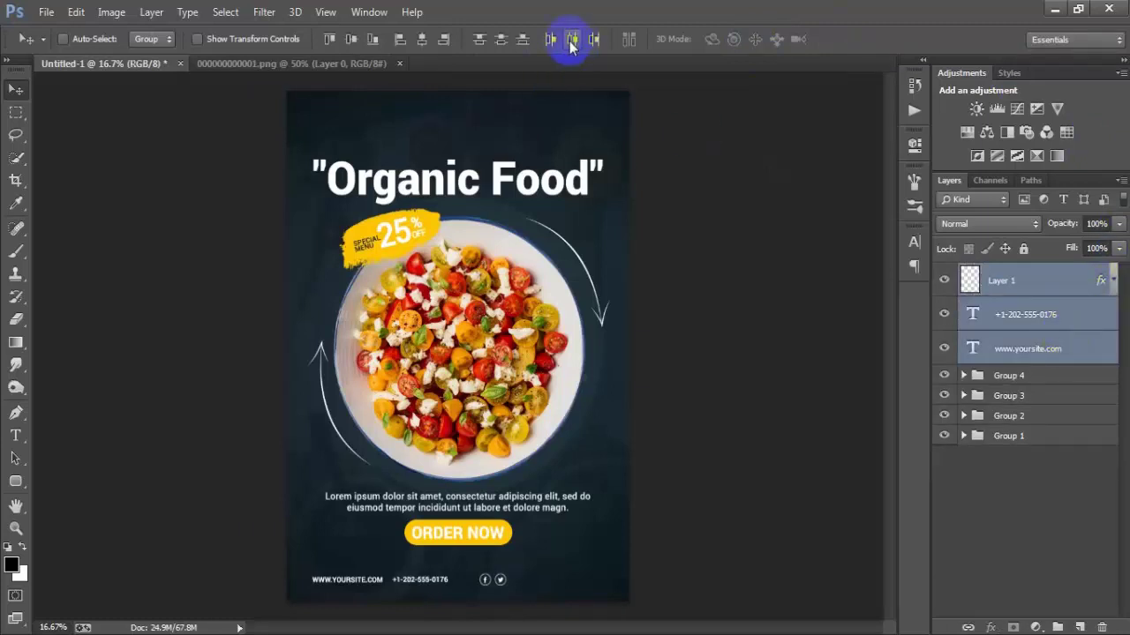
pyautogui.hotkey('ctrl', 'z')
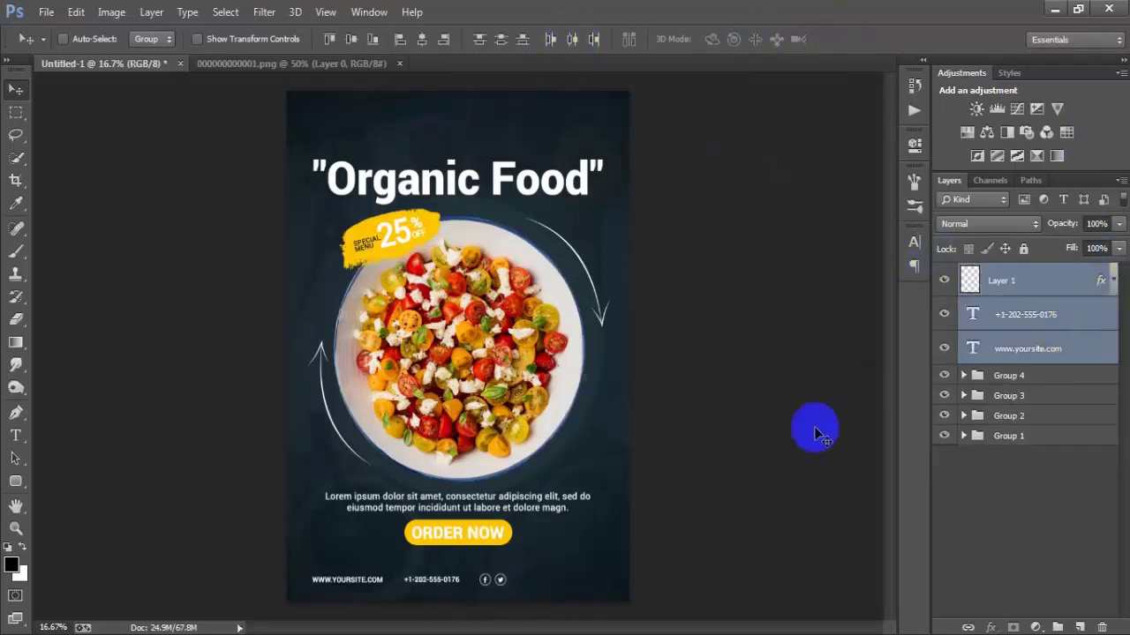
pyautogui.hotkey('shift', 'Right')
pyautogui.hotkey('shift', 'Right')
pyautogui.hotkey('shift', 'Right')
pyautogui.hotkey('shift', 'Right')
pyautogui.hotkey('shift', 'Right')
pyautogui.hotkey('shift', 'Right')
pyautogui.hotkey('shift', 'Right')
pyautogui.hotkey('shift', 'Right')
pyautogui.hotkey('shift', 'Right')
pyautogui.hotkey('shift', 'Right')
pyautogui.hotkey('shift', 'Right')
pyautogui.hotkey('shift', 'Right')
pyautogui.hotkey('shift', 'Right')
pyautogui.hotkey('shift', 'Right')
pyautogui.hotkey('shift', 'Right')
pyautogui.hotkey('shift', 'Right')
pyautogui.hotkey('shift', 'Right')
pyautogui.hotkey('shift', 'Right')
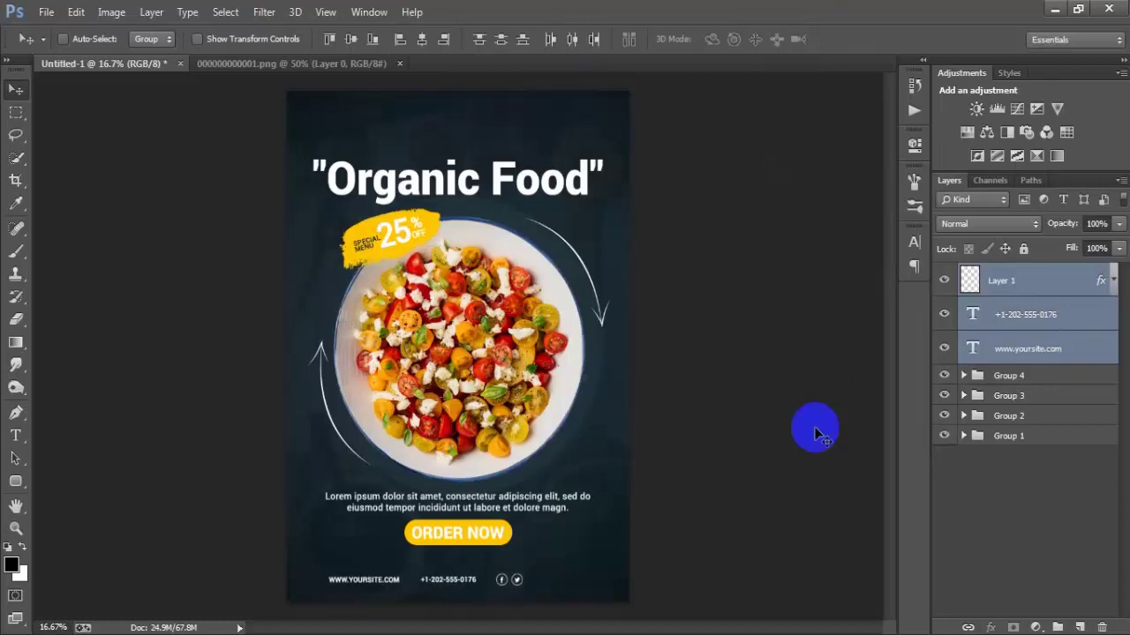
pyautogui.hotkey('shift', 'Right')
pyautogui.hotkey('shift', 'Right')
pyautogui.hotkey('shift', 'Right')
pyautogui.hotkey('shift', 'Right')
pyautogui.hotkey('shift', 'Right')
pyautogui.hotkey('shift', 'Right')
pyautogui.hotkey('shift', 'Right')
pyautogui.hotkey('shift', 'Right')
pyautogui.hotkey('shift', 'Right')
pyautogui.hotkey('shift', 'Right')
pyautogui.hotkey('shift', 'Right')
pyautogui.hotkey('shift', 'Right')
pyautogui.hotkey('shift', 'Right')
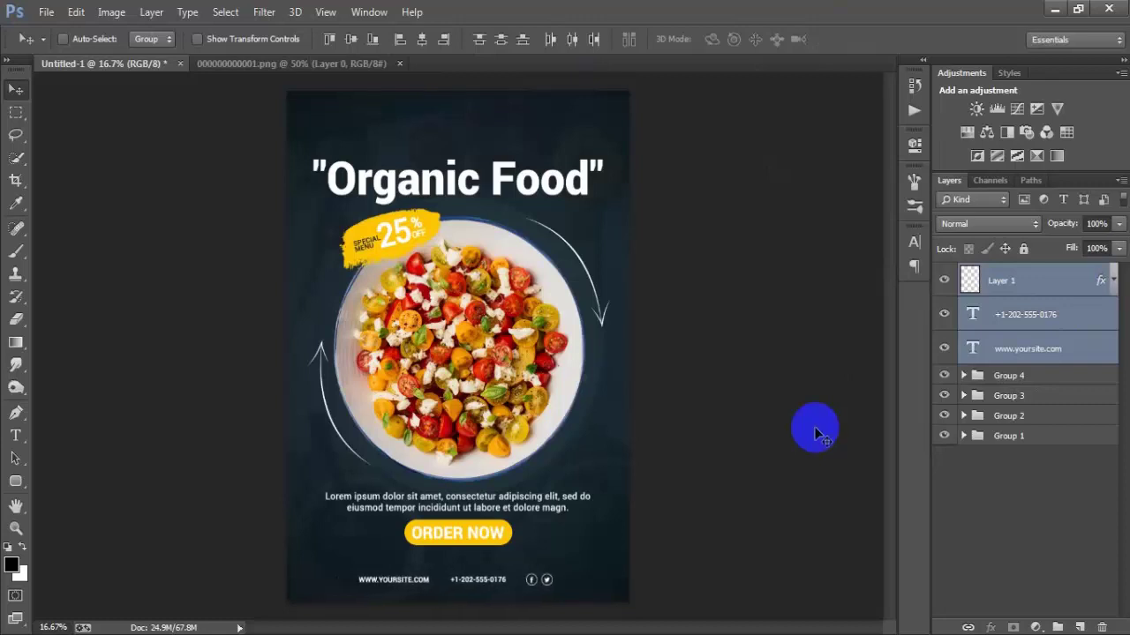
pyautogui.hotkey('shift', 'Right')
pyautogui.hotkey('shift', 'Right')
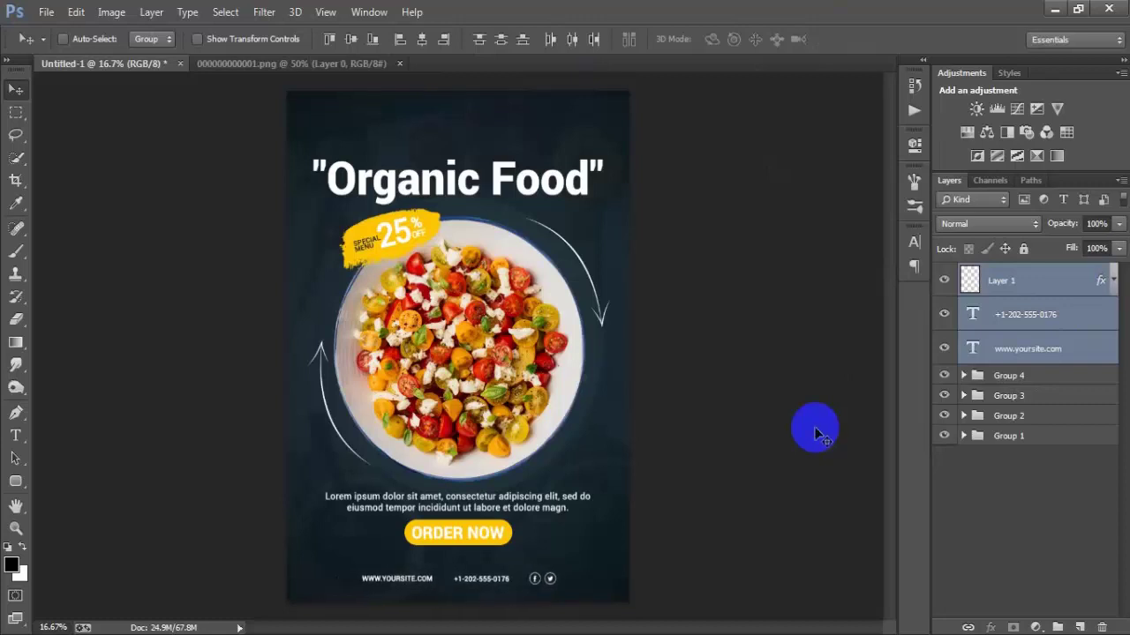
pyautogui.hotkey('shift', 'Up')
# - Nudge the phone number text slightly left, closer to the website text
pyautogui.click(1018, 320)
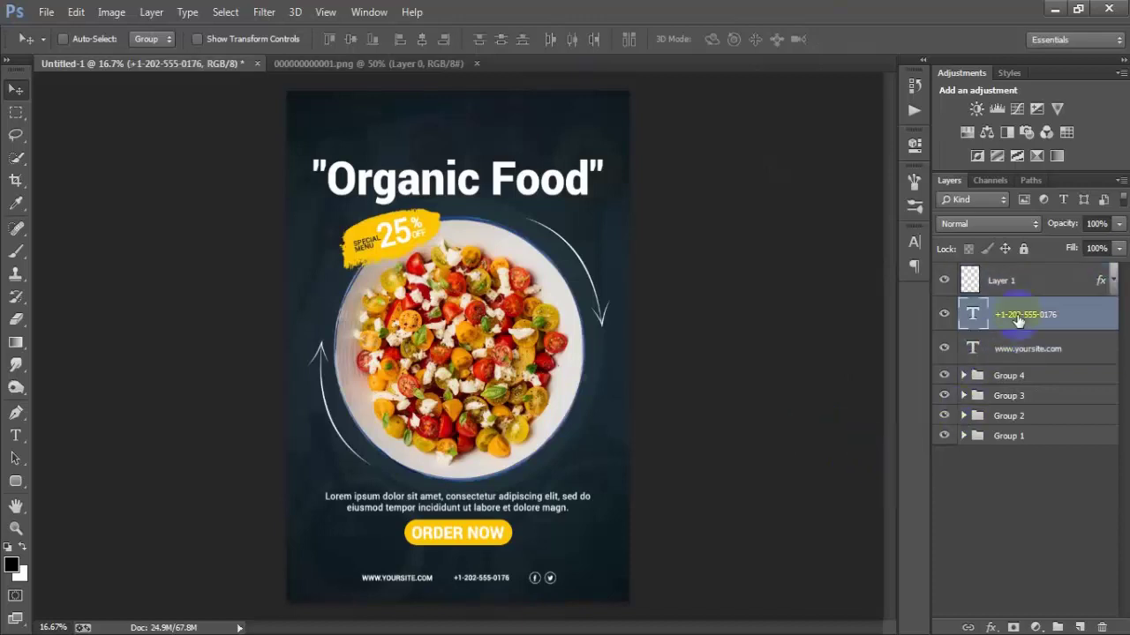
pyautogui.hotkey('shift', 'Left')
pyautogui.hotkey('shift', 'Left')
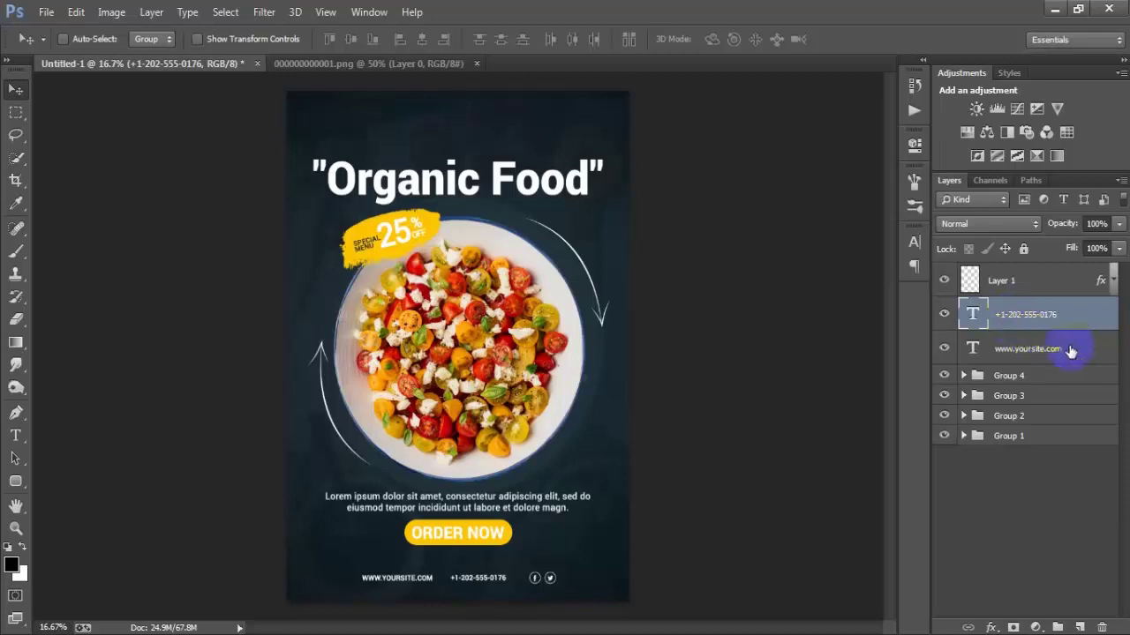
# - Nudge the website text, phone number text and social icons together slightly left
pyautogui.keyDown('shift'); pyautogui.click(1015, 281); pyautogui.keyUp('shift')
pyautogui.keyDown('shift'); pyautogui.click(1038, 347); pyautogui.keyUp('shift')
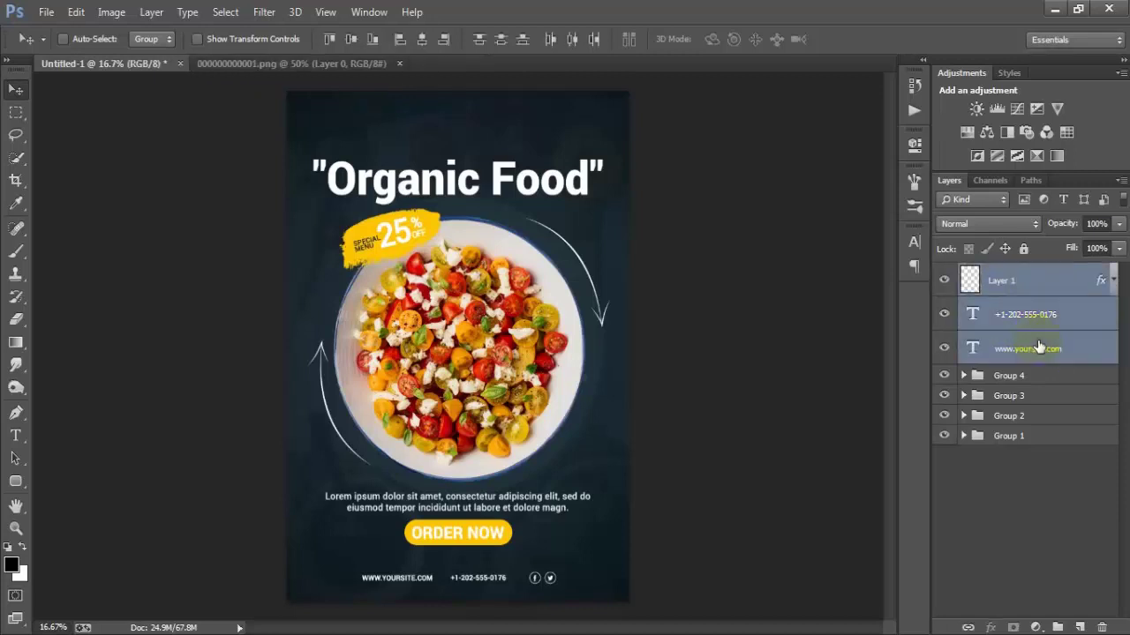
pyautogui.hotkey('shift', 'Left')
pyautogui.hotkey('shift', 'Left')
pyautogui.hotkey('shift', 'Left')
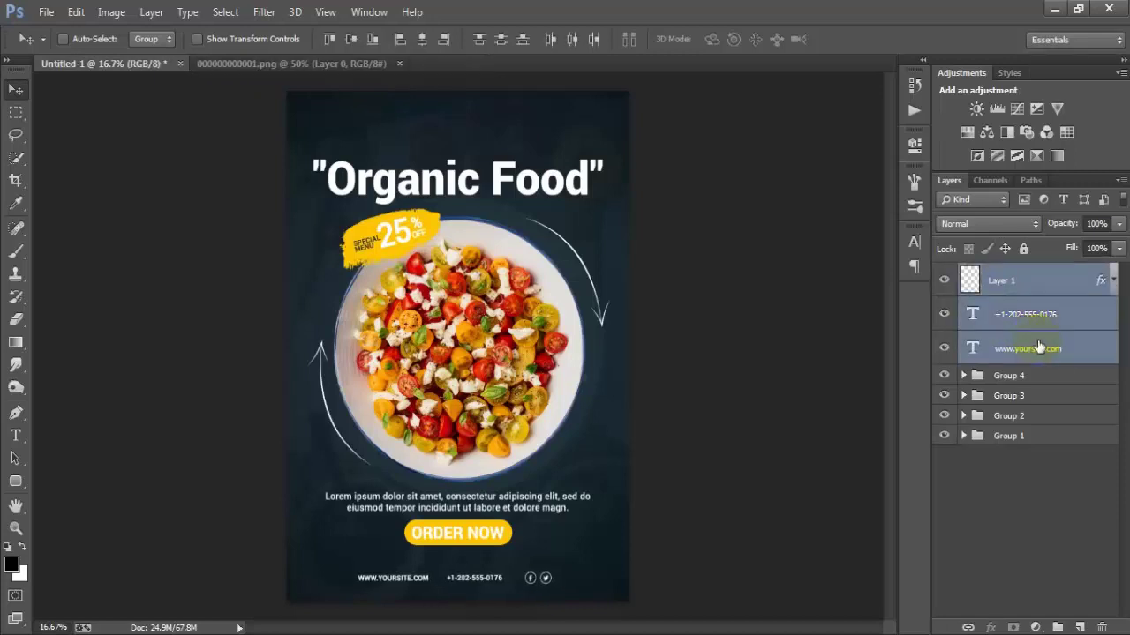
# - Nudge the phone number text and social icons left to even out their spacing, and merge the three footer layers into one
pyautogui.click(1035, 318)
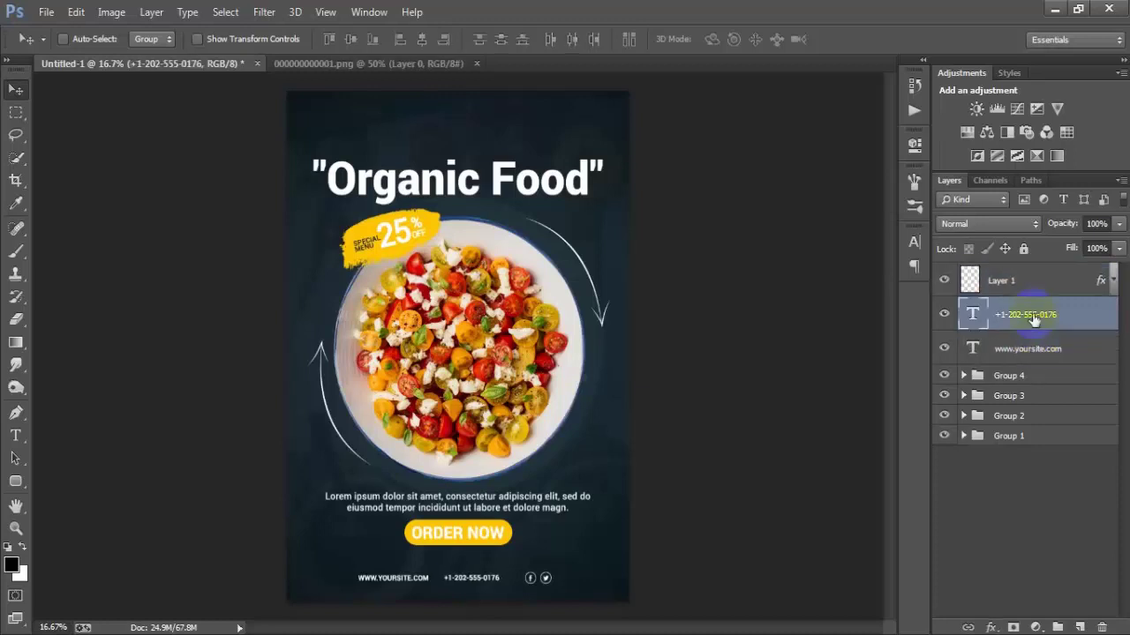
pyautogui.click(1048, 280)
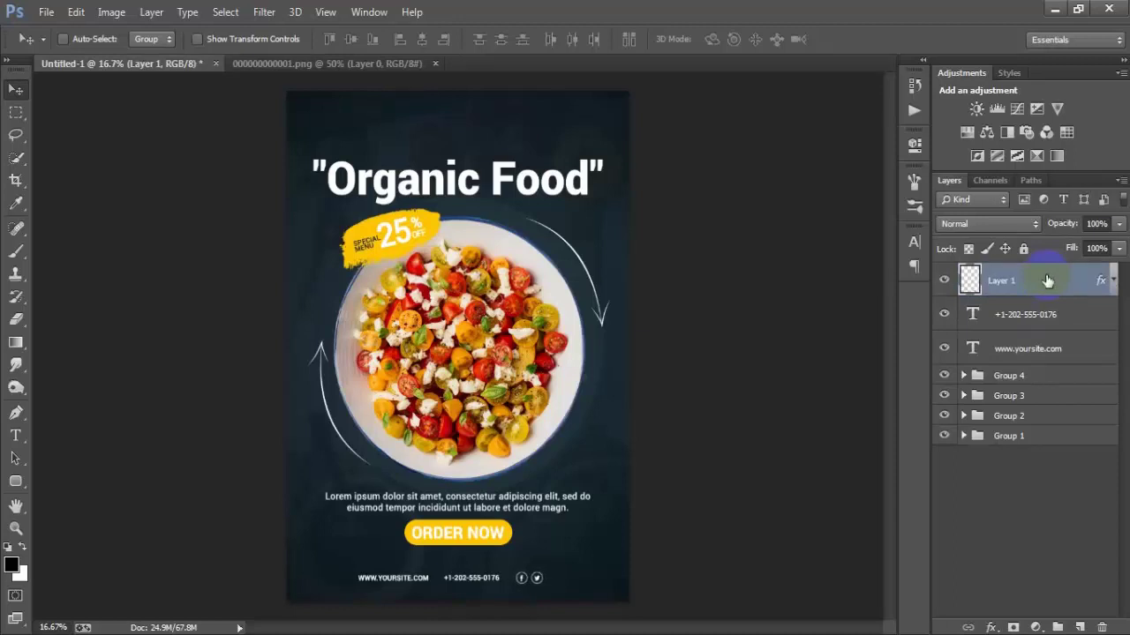
pyautogui.keyDown('shift'); pyautogui.click(1059, 349); pyautogui.keyUp('shift')
pyautogui.hotkey('ctrl', 'e')
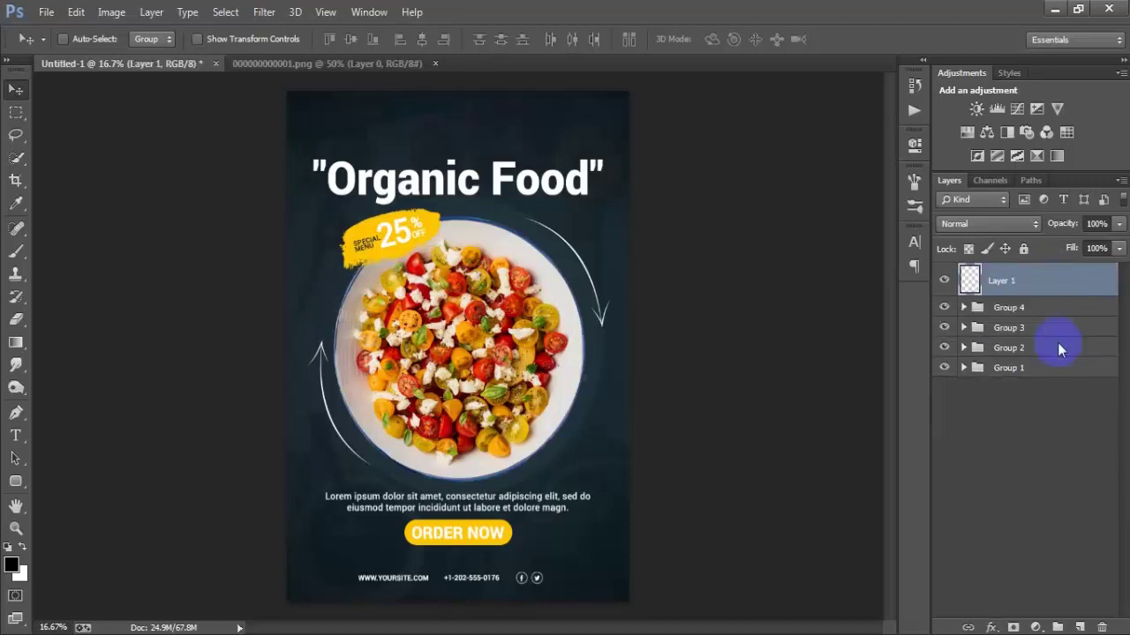
# - Align the merged footer layer to the horizontal center of the 00000001 (2) image layer in Group 1
pyautogui.click(964, 367)
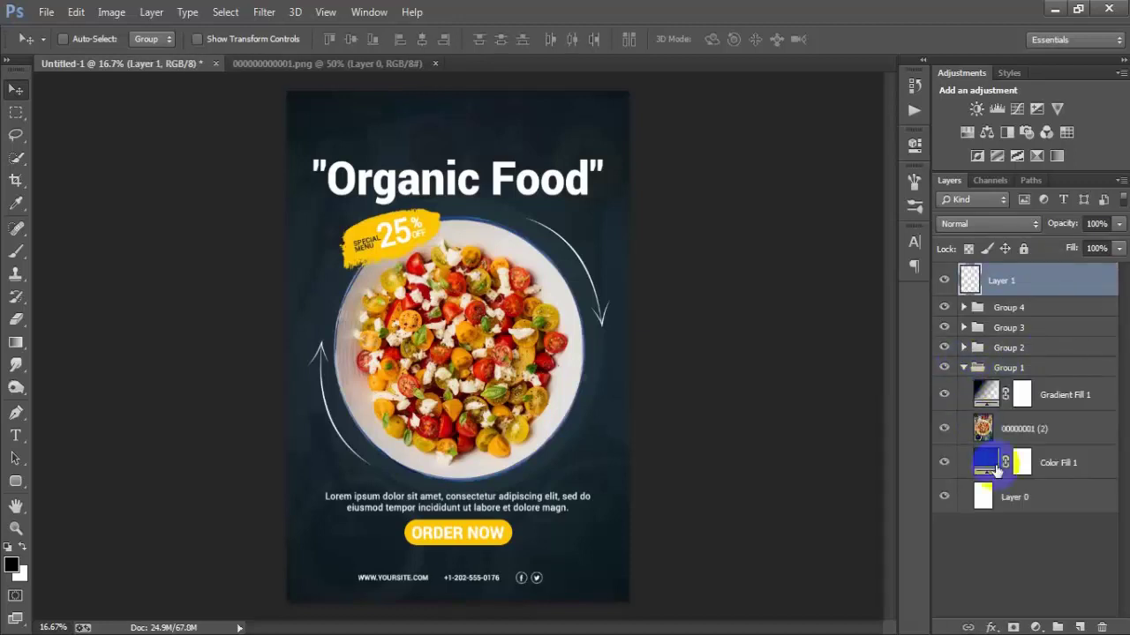
pyautogui.keyDown('ctrl'); pyautogui.click(1045, 436); pyautogui.keyUp('ctrl')
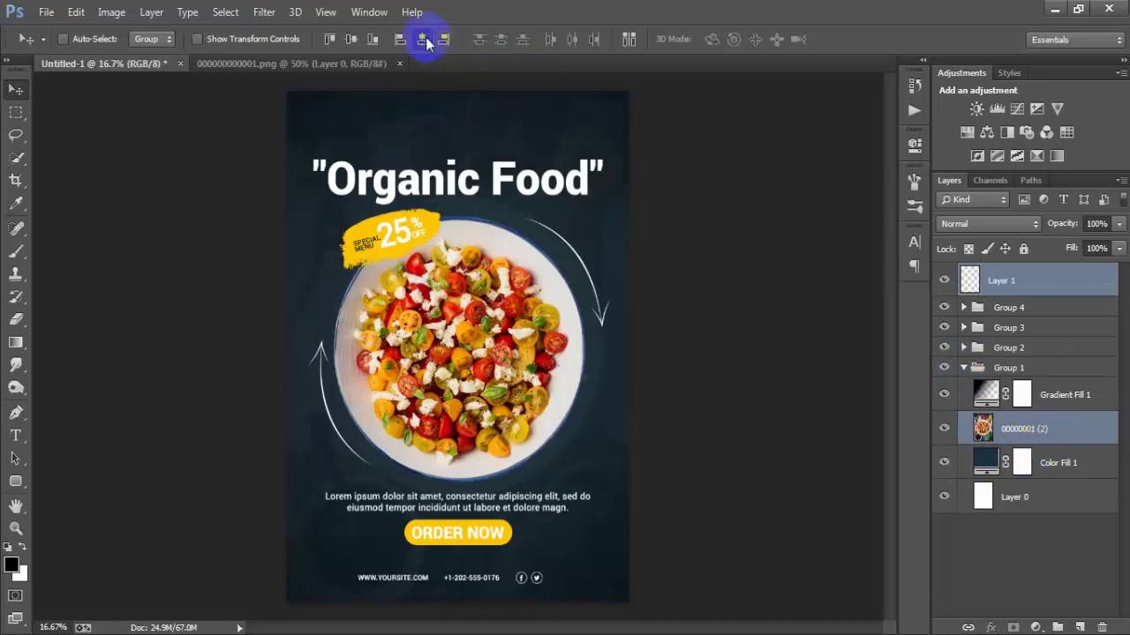
pyautogui.click(422, 38)
pyautogui.click(964, 367)
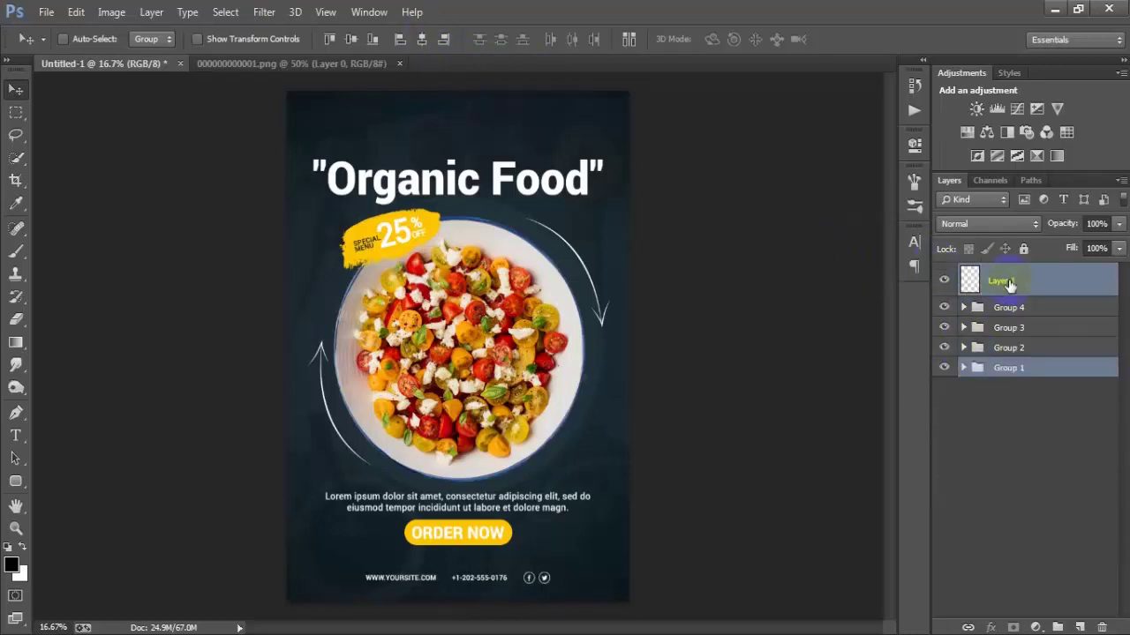
# - Nudge the merged footer layer up toward the "ORDER NOW" button and put it in its own group
pyautogui.click(1002, 280)
pyautogui.press('Up')
pyautogui.press('Up')
pyautogui.press('Up')
pyautogui.press('Up')
pyautogui.press('Up')
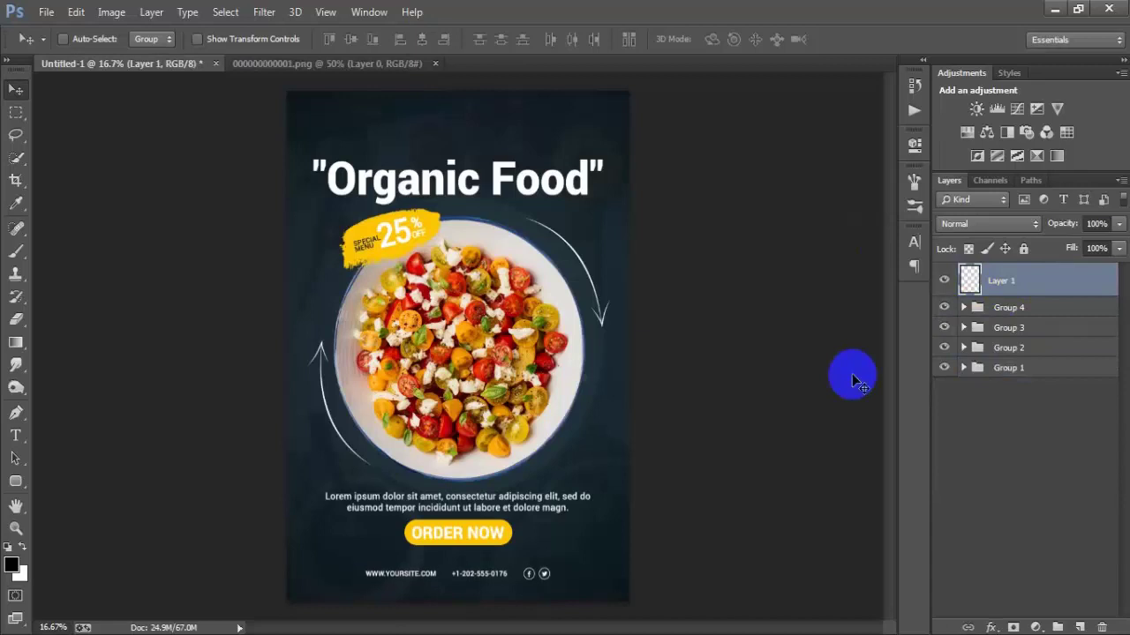
pyautogui.hotkey('ctrl', 'g')
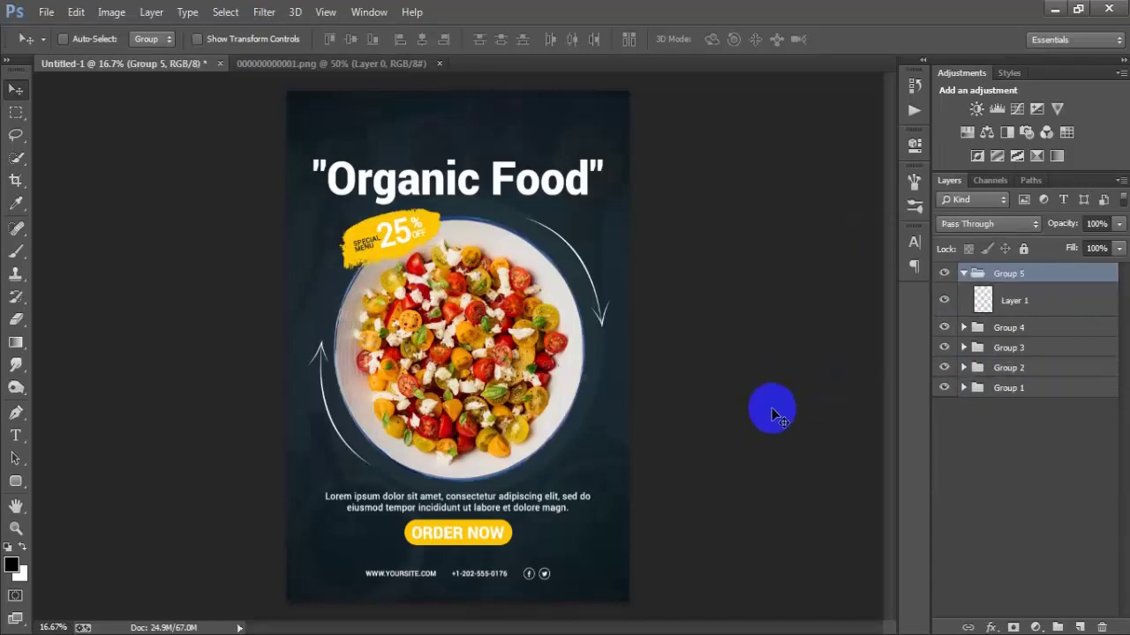
pyautogui.hotkey('ctrl', '+')
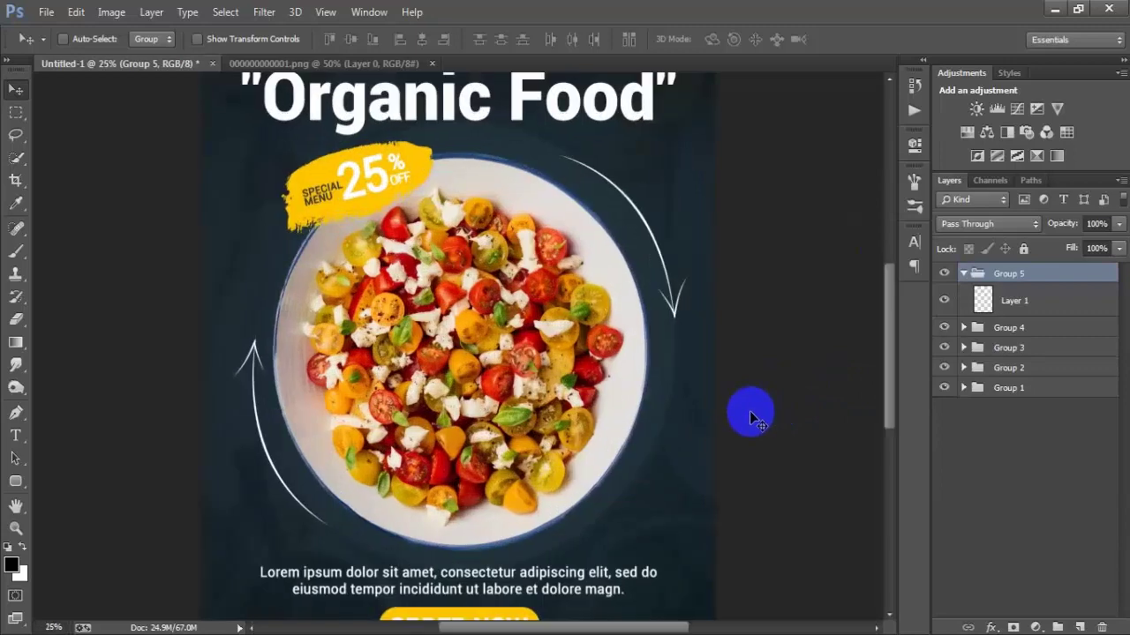
pyautogui.scroll(-7, 601, 362)
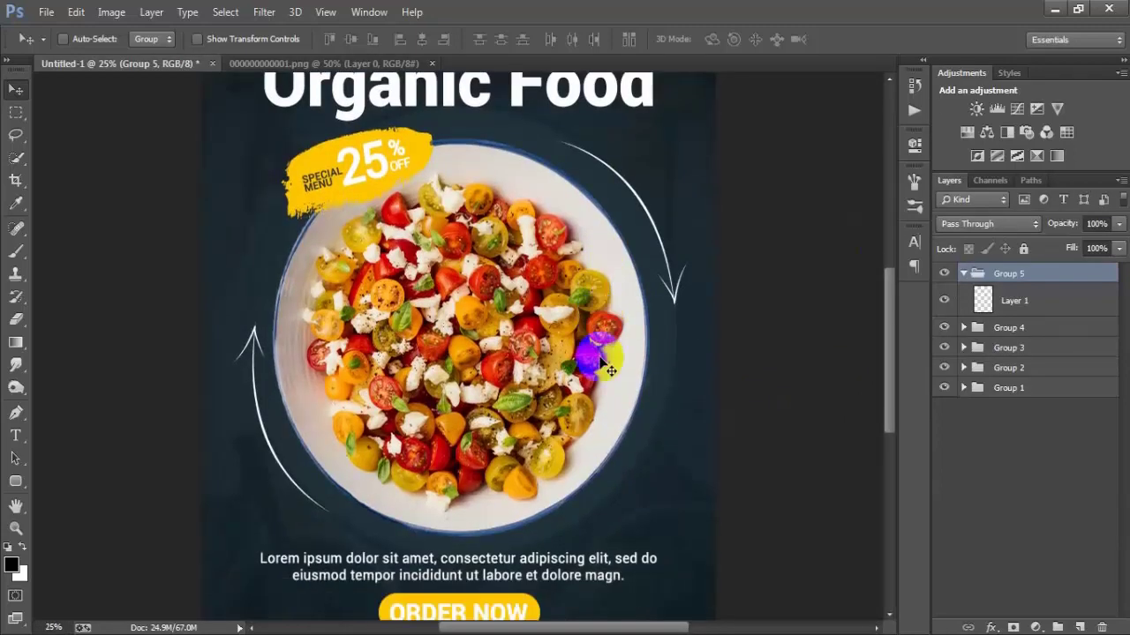
pyautogui.scroll(1, 601, 362)
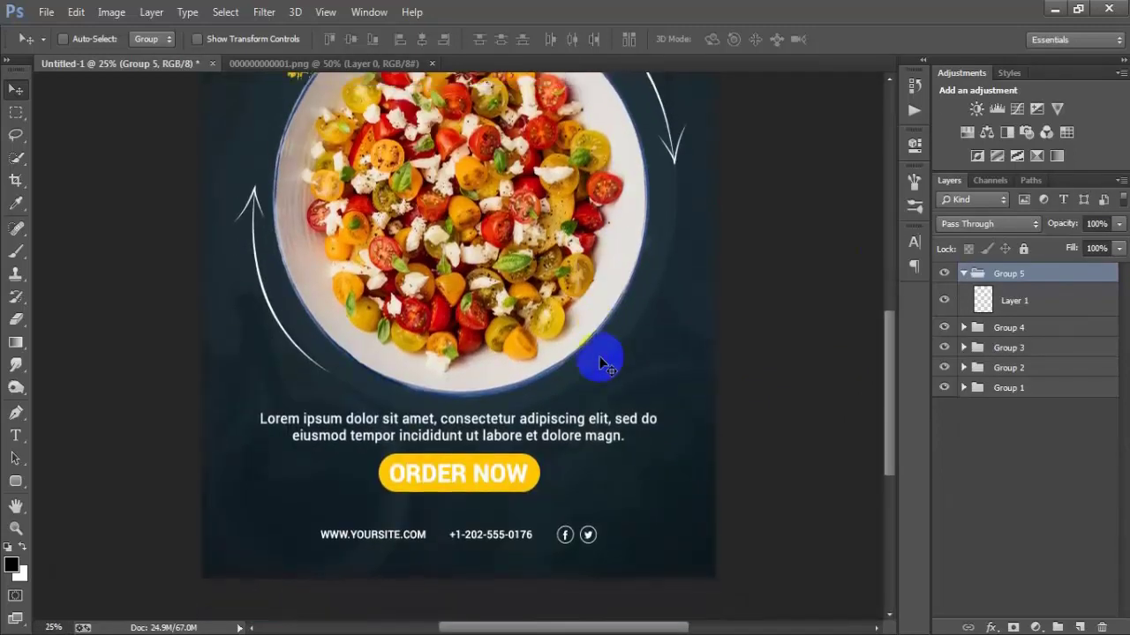
pyautogui.hotkey('ctrl', '-')
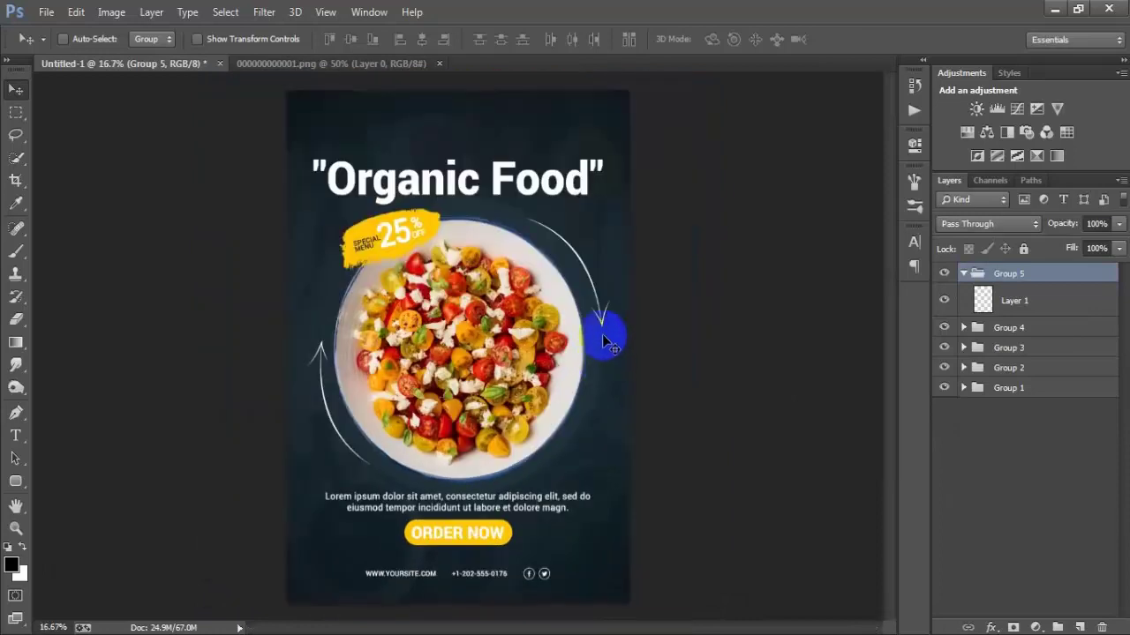